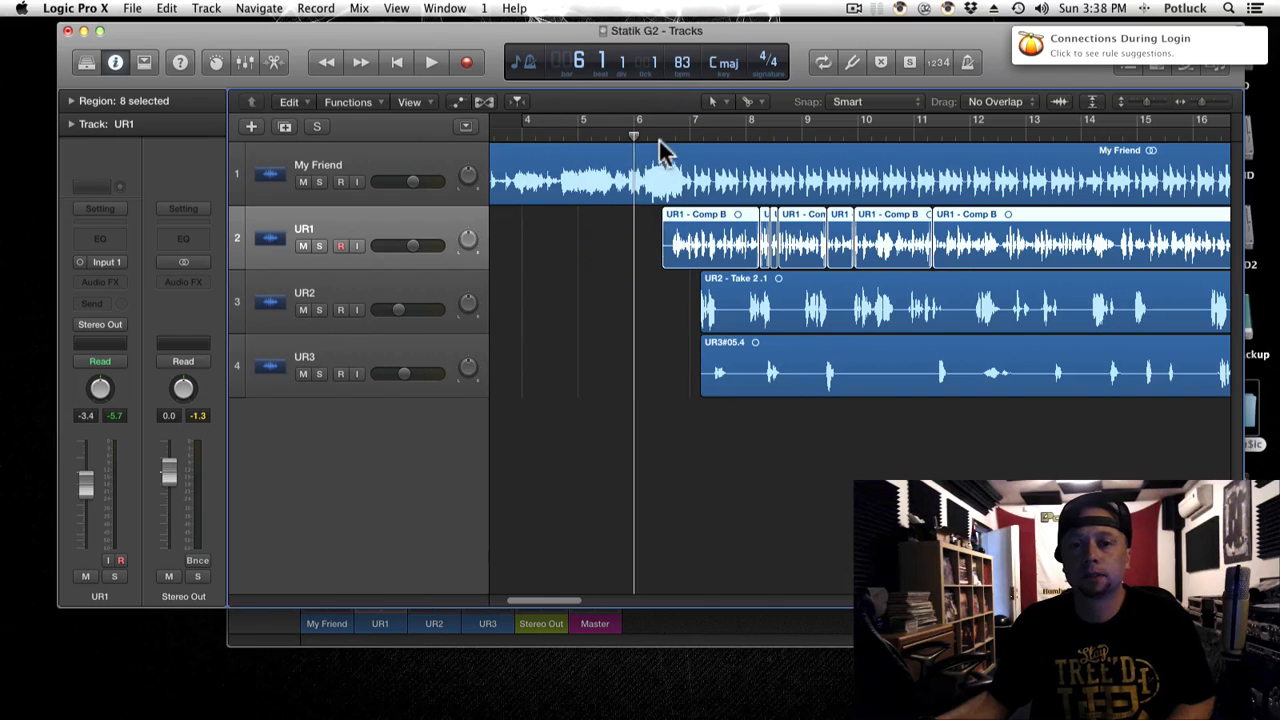
# Examine the arrangement of the My Friend, UR1, UR2 and UR3 tracks around the start of the UR1 regions.
pyautogui.moveTo(570, 600); pyautogui.dragTo(544, 600)
pyautogui.press('r')
pyautogui.press('r')
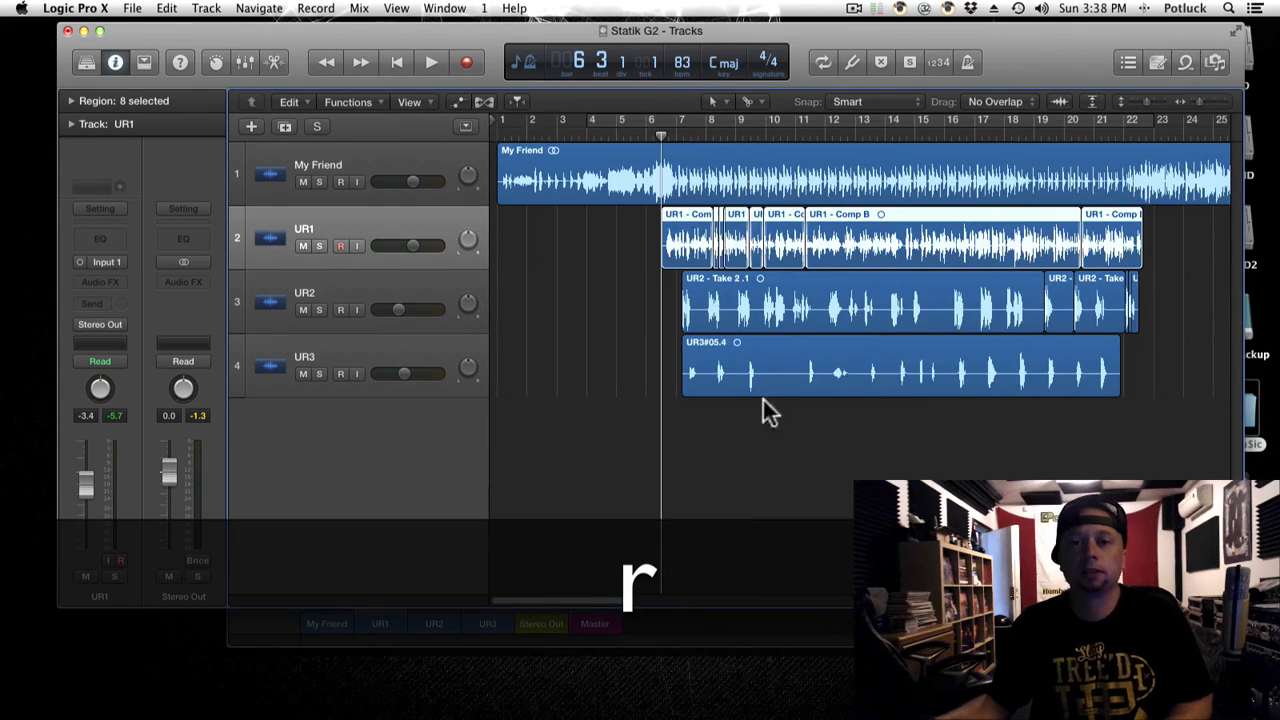
pyautogui.click(660, 134)
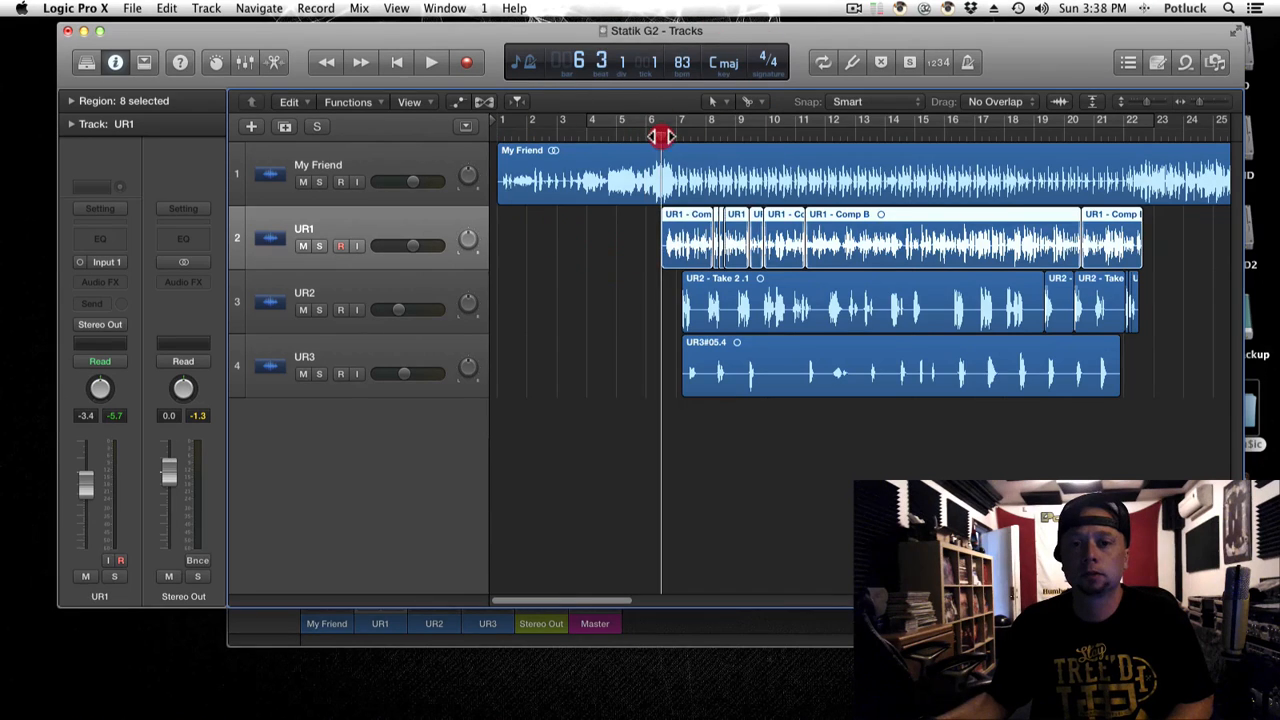
pyautogui.press('t')
pyautogui.click(640, 134)
pyautogui.click(655, 134)
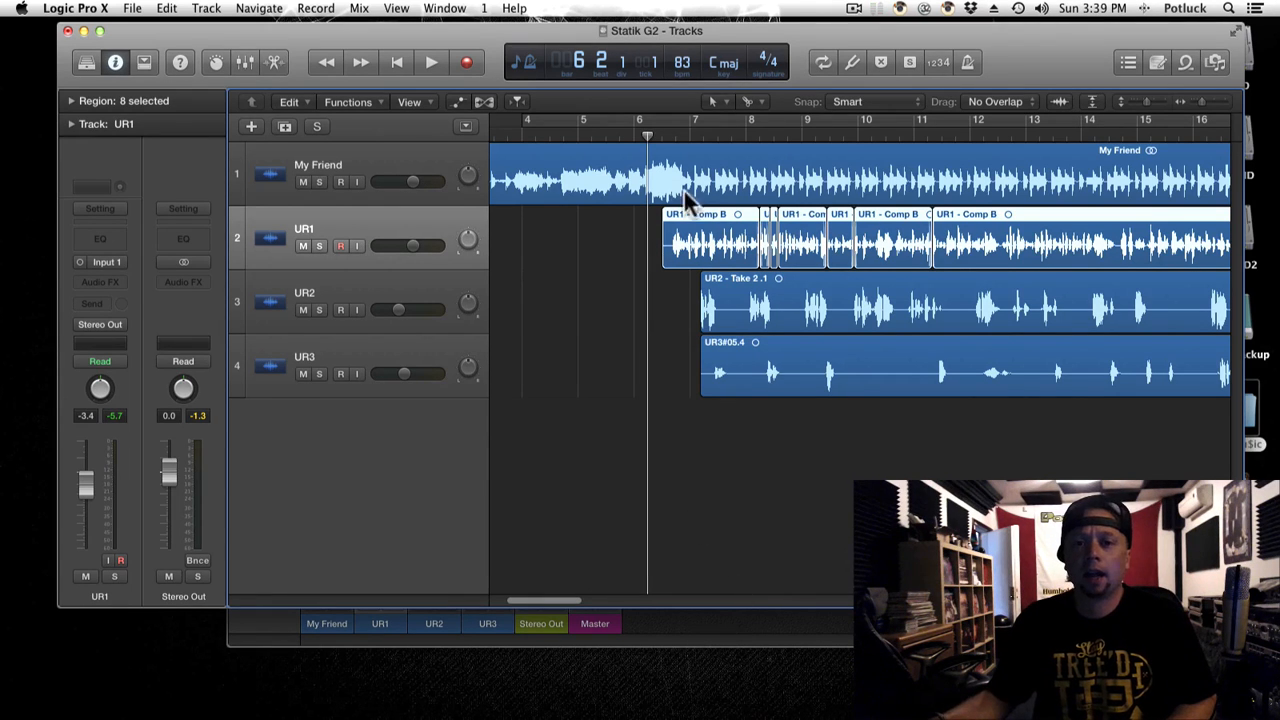
pyautogui.click(663, 133)
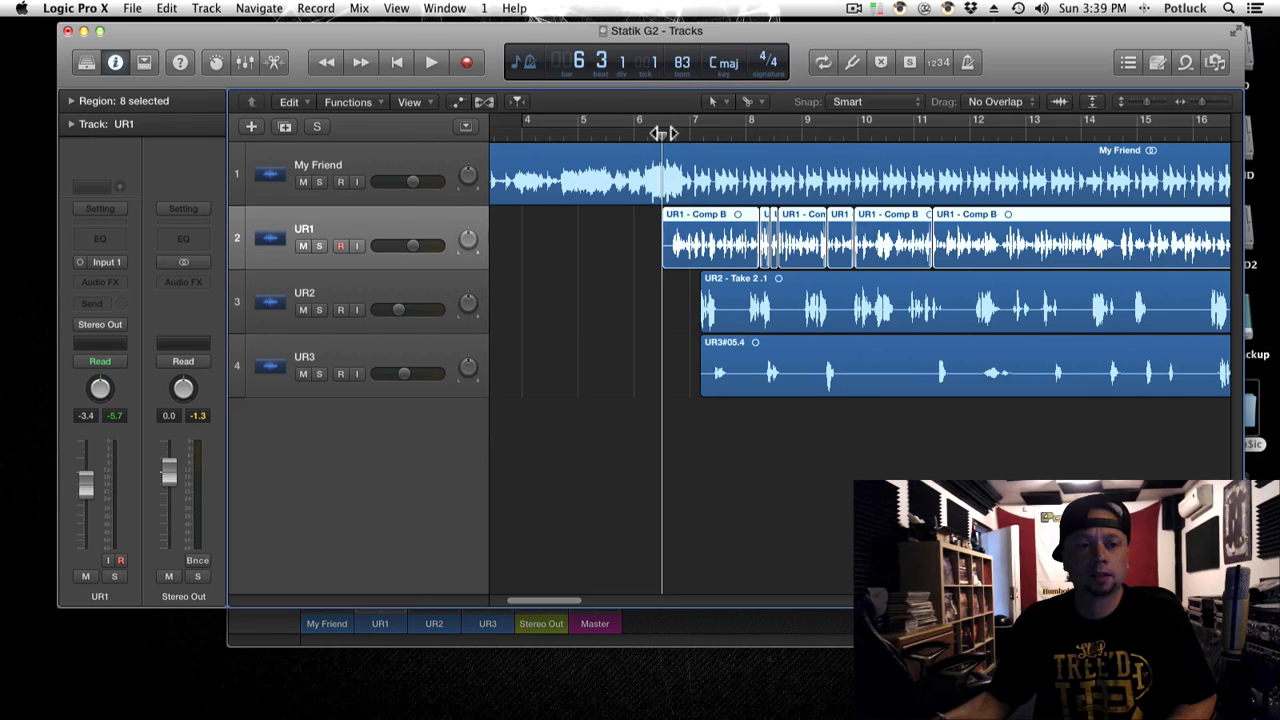
pyautogui.press('r')
pyautogui.press('t')
pyautogui.click(608, 133)
pyautogui.click(659, 133)
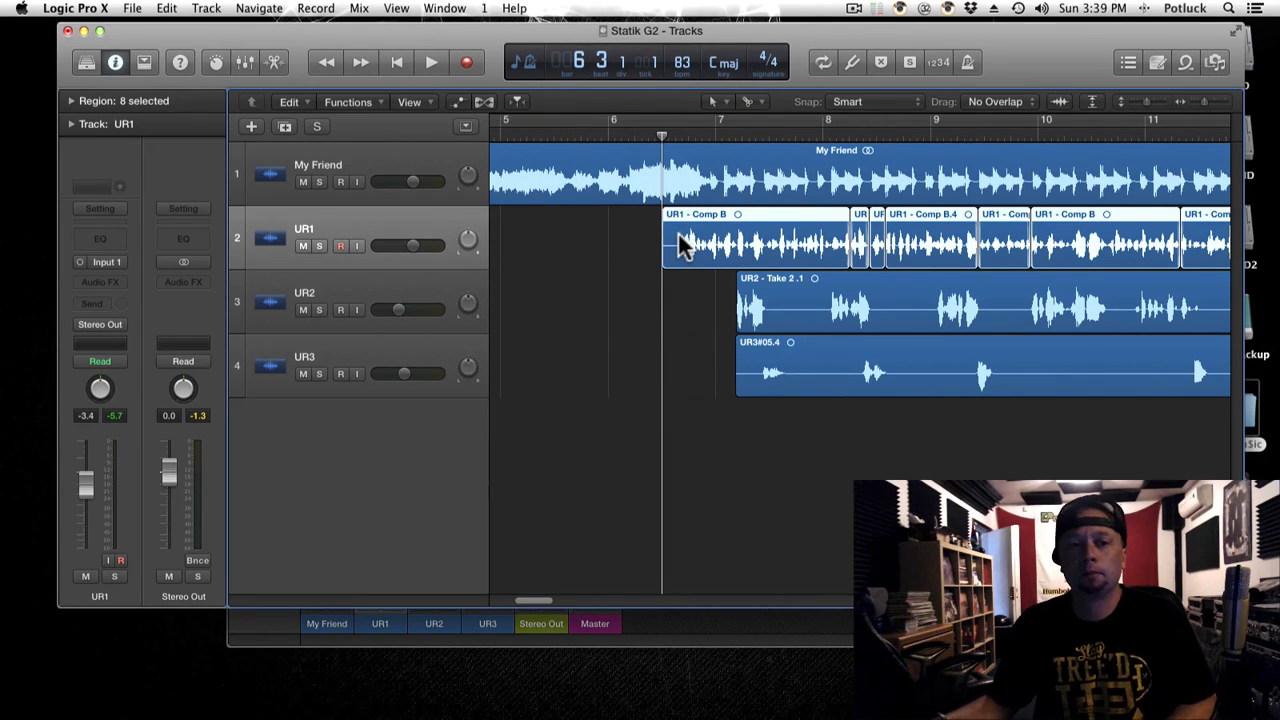
pyautogui.moveTo(682, 135); pyautogui.dragTo(661, 136)
pyautogui.moveTo(535, 601); pyautogui.dragTo(512, 658)
pyautogui.press('r')
pyautogui.press('r')
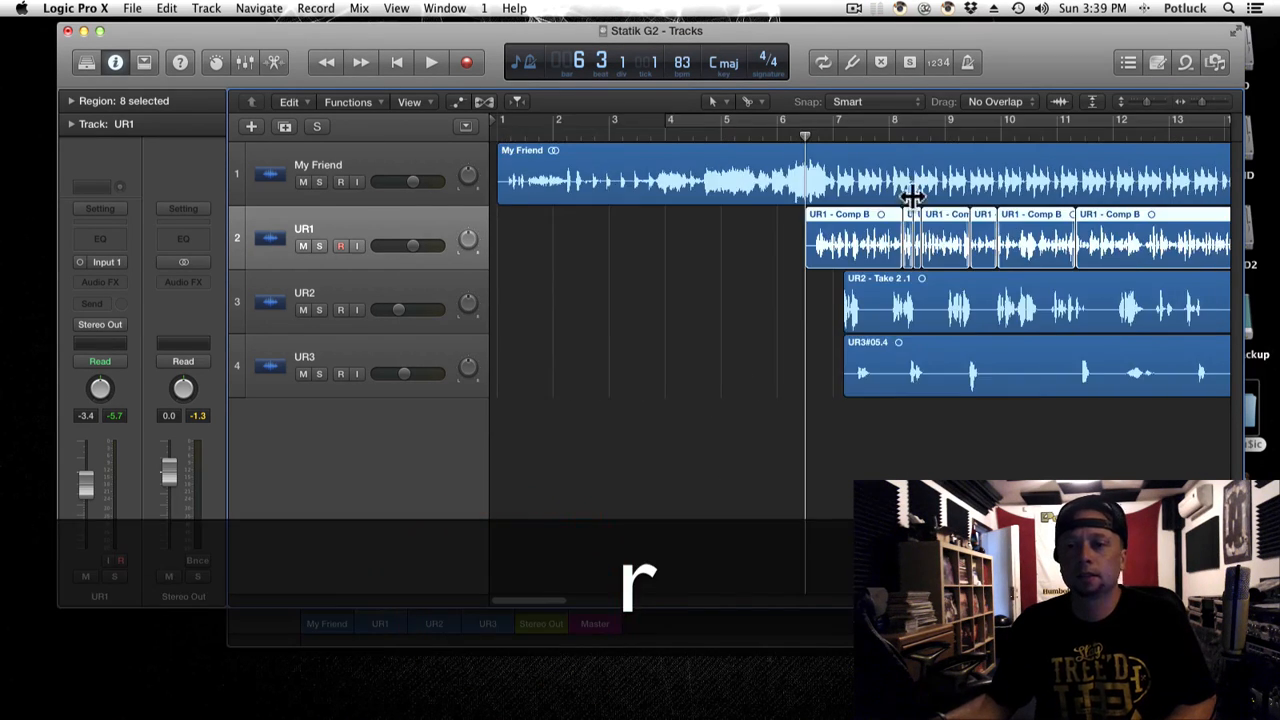
pyautogui.click(818, 137)
pyautogui.press('t')
pyautogui.press('t')
pyautogui.press('t')
pyautogui.click(786, 138)
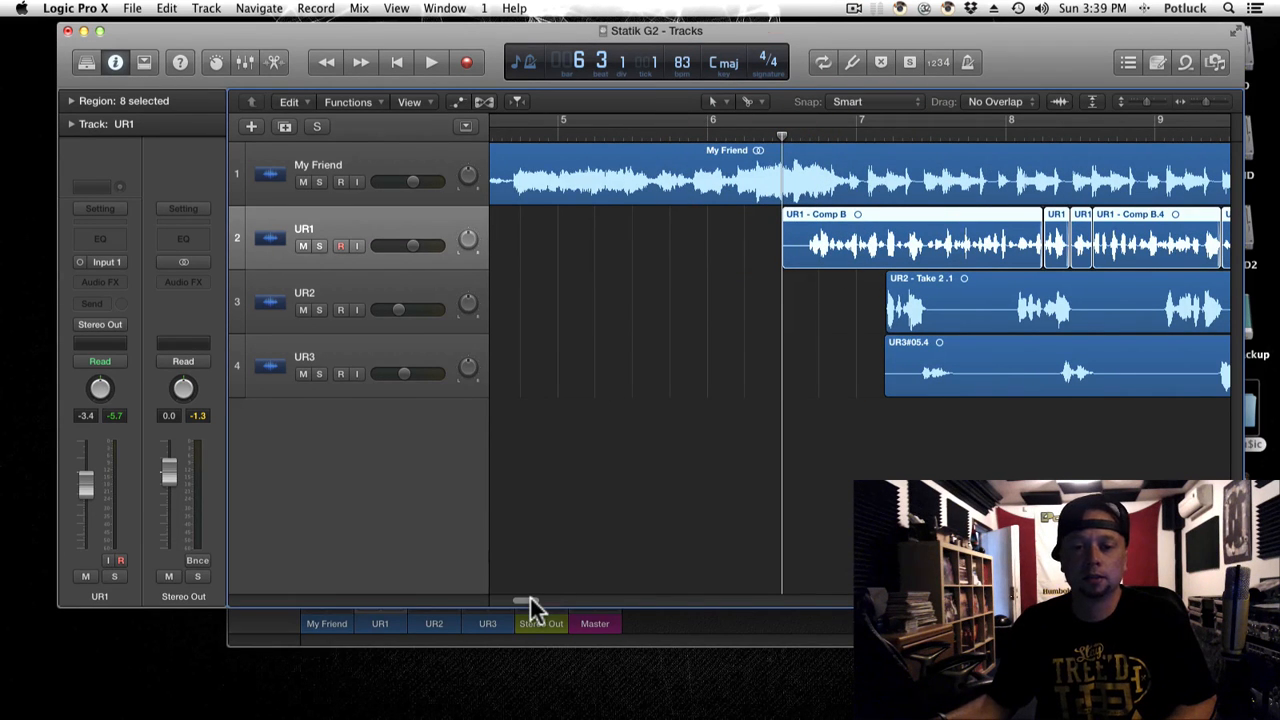
pyautogui.press('r')
pyautogui.press('r')
pyautogui.press('r')
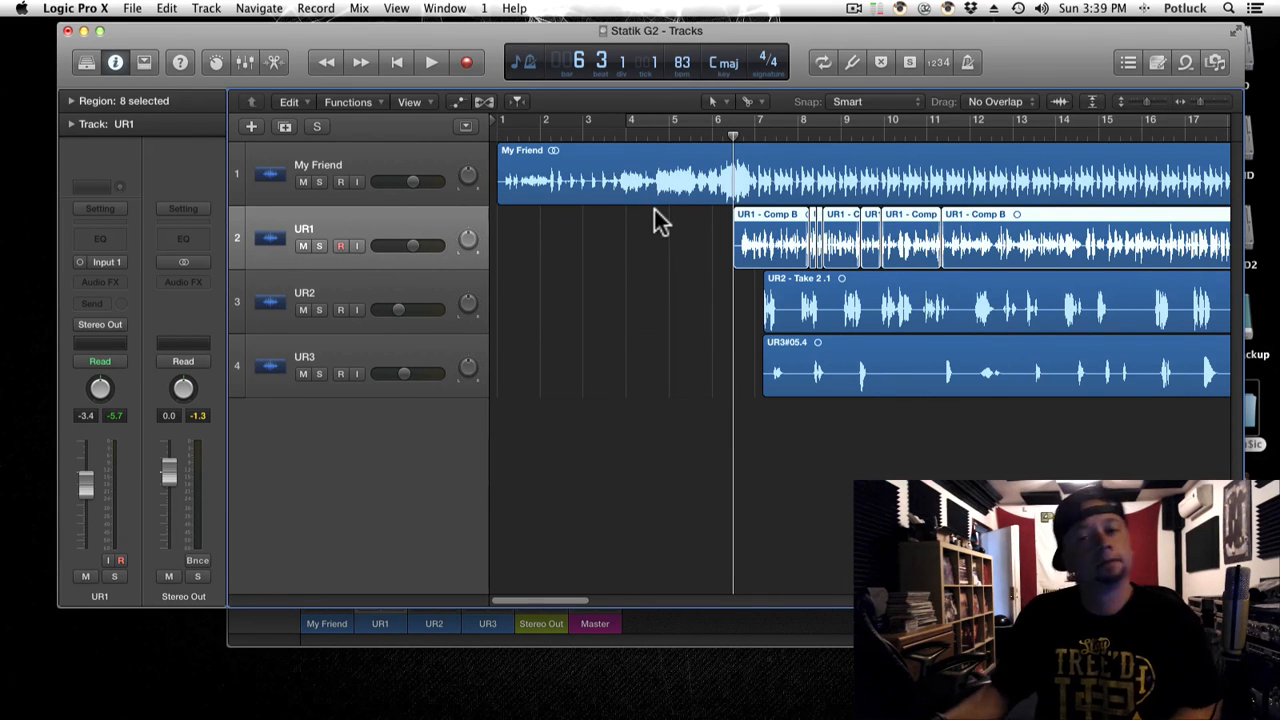
pyautogui.press('r')
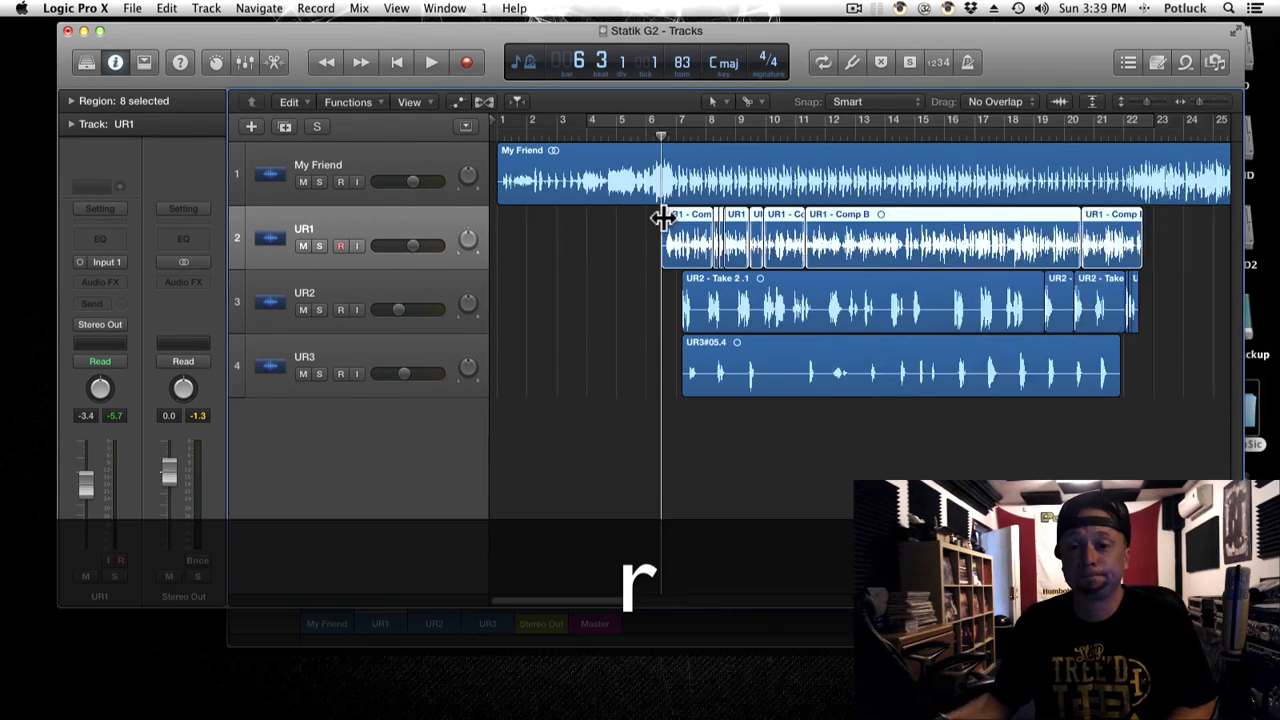
pyautogui.press('t')
pyautogui.press('t')
pyautogui.press('t')
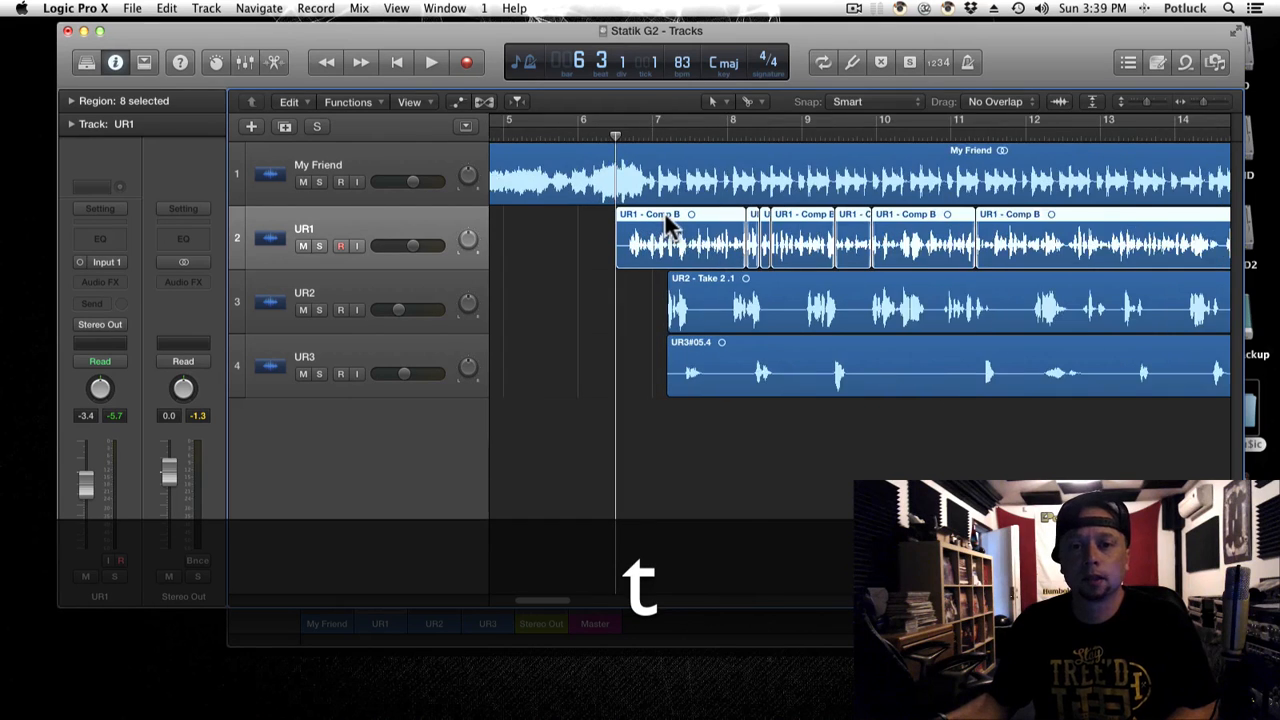
pyautogui.press('t')
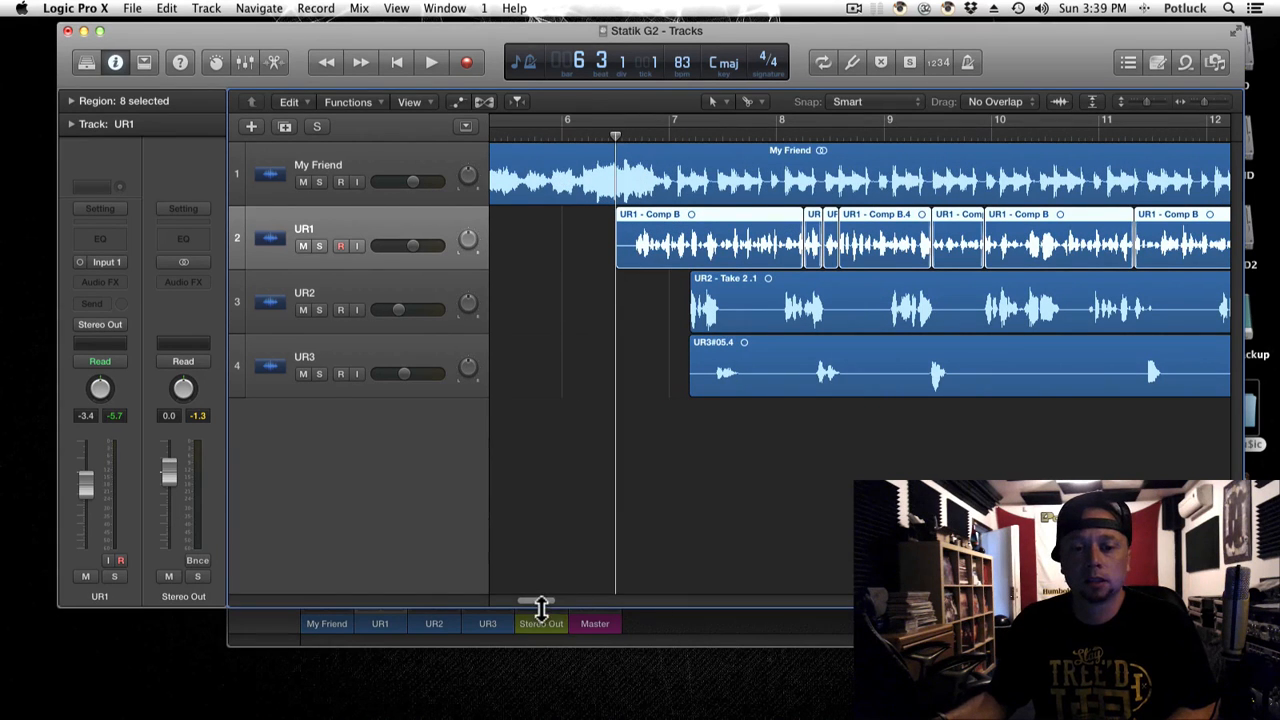
pyautogui.moveTo(538, 598)
pyautogui.mouseDown()
pyautogui.moveTo(517, 600)
pyautogui.moveTo(537, 597)
pyautogui.mouseUp()
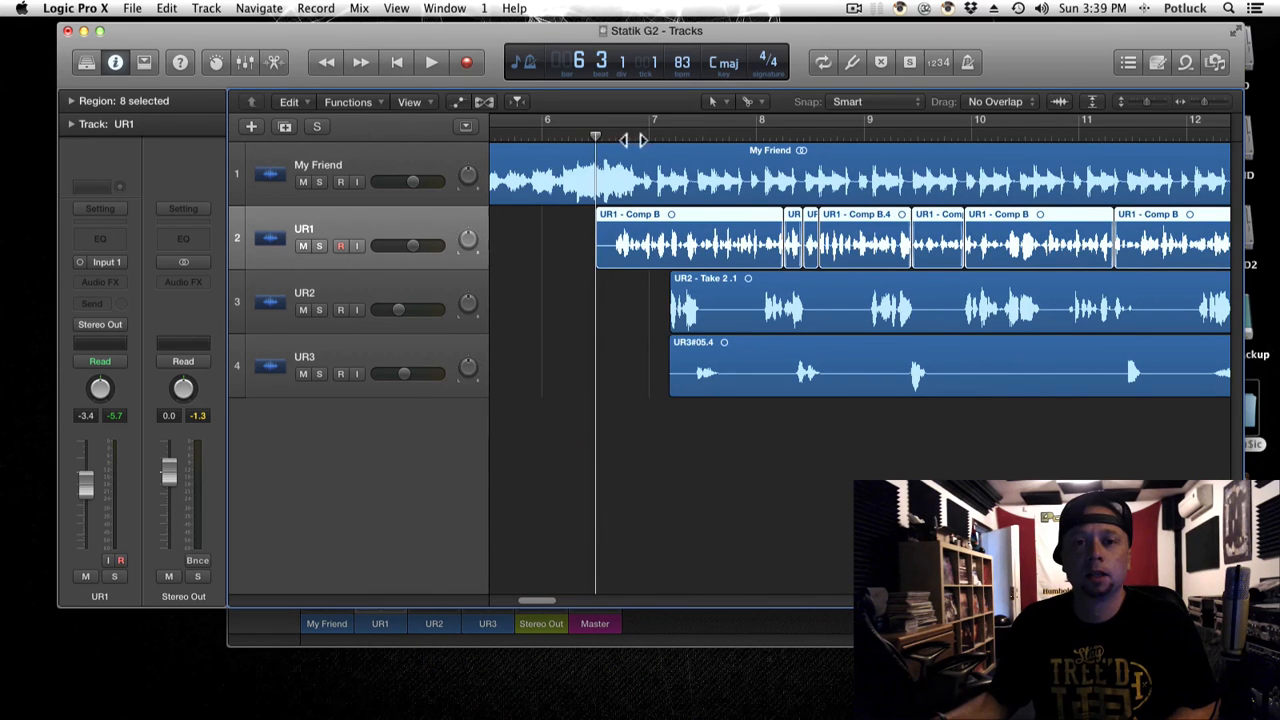
# Solo the UR1 track and listen to it from bar 6 beat 3, stopping playback in bar 9.
pyautogui.moveTo(655, 135); pyautogui.dragTo(594, 135)
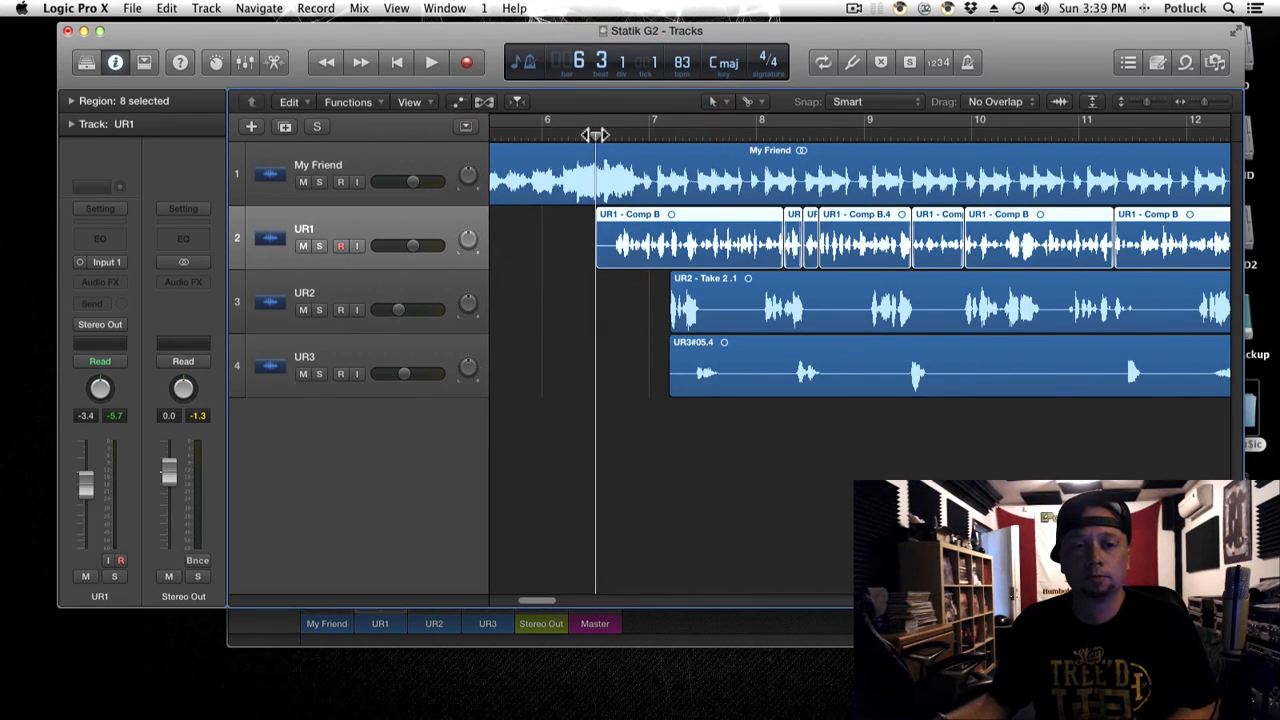
pyautogui.press('r')
pyautogui.press('r')
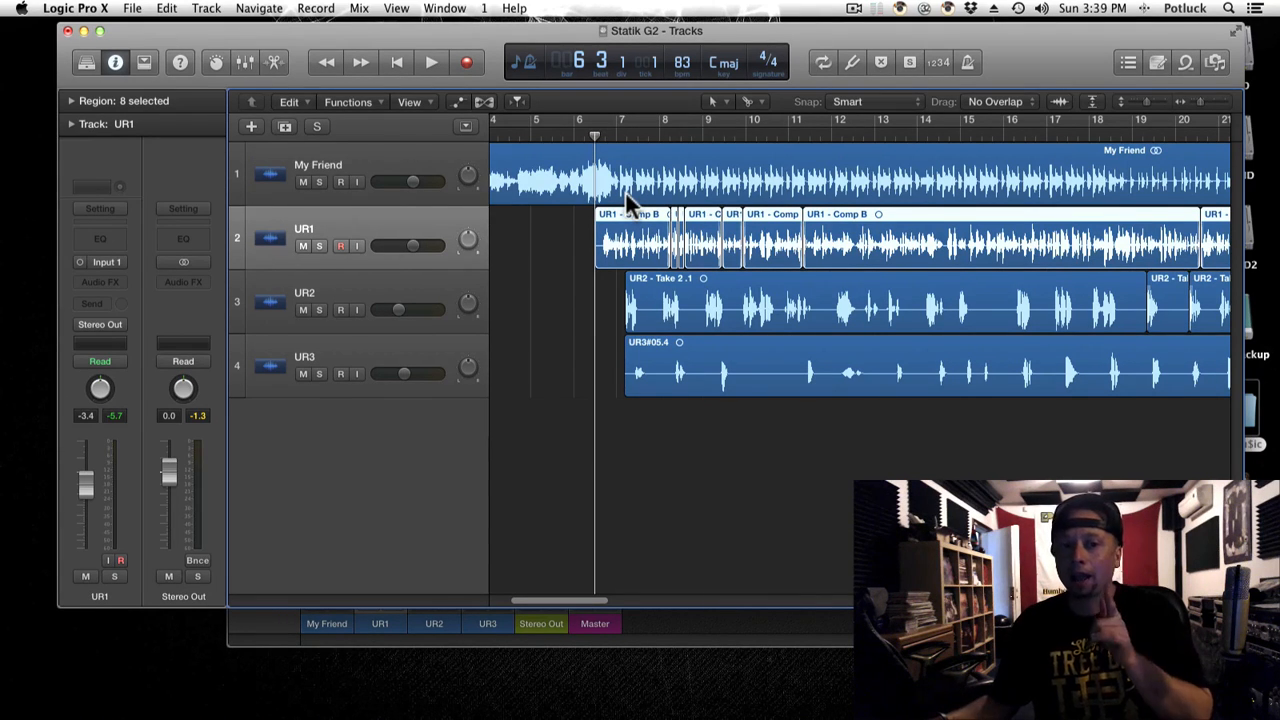
pyautogui.press('t')
pyautogui.press('t')
pyautogui.press('t')
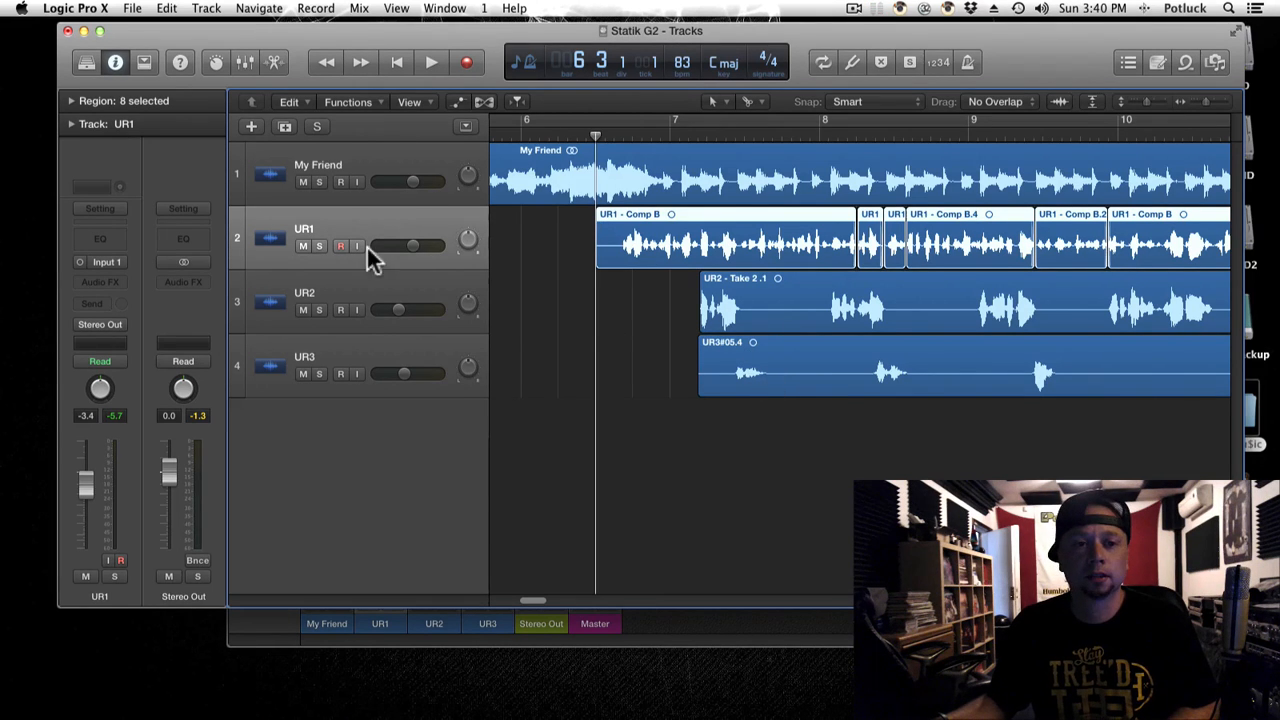
pyautogui.click(319, 246)
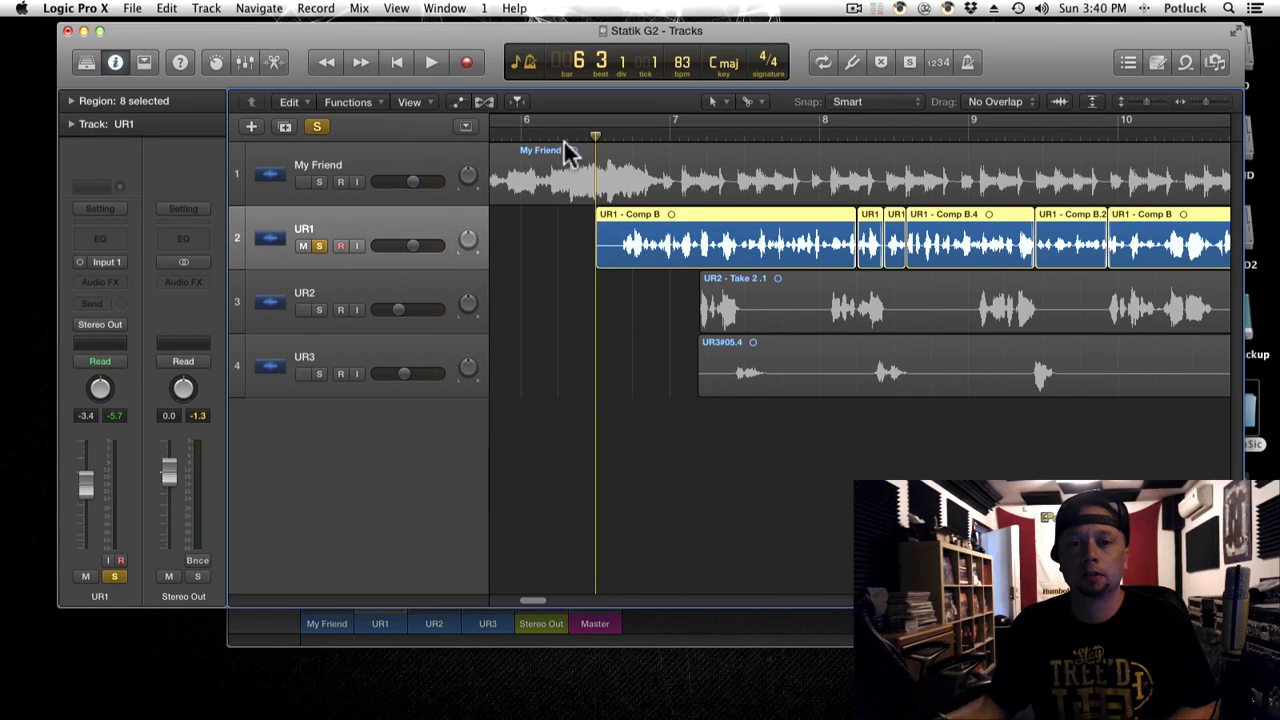
pyautogui.press('space')
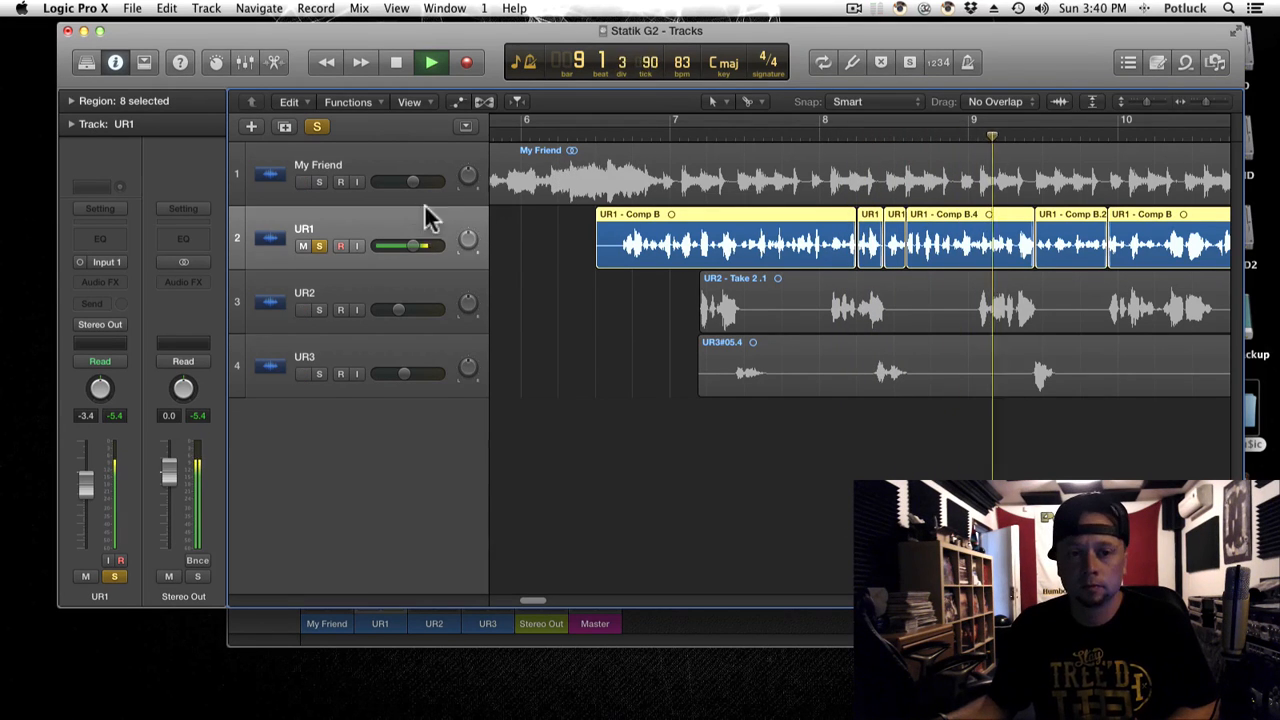
pyautogui.press('space')
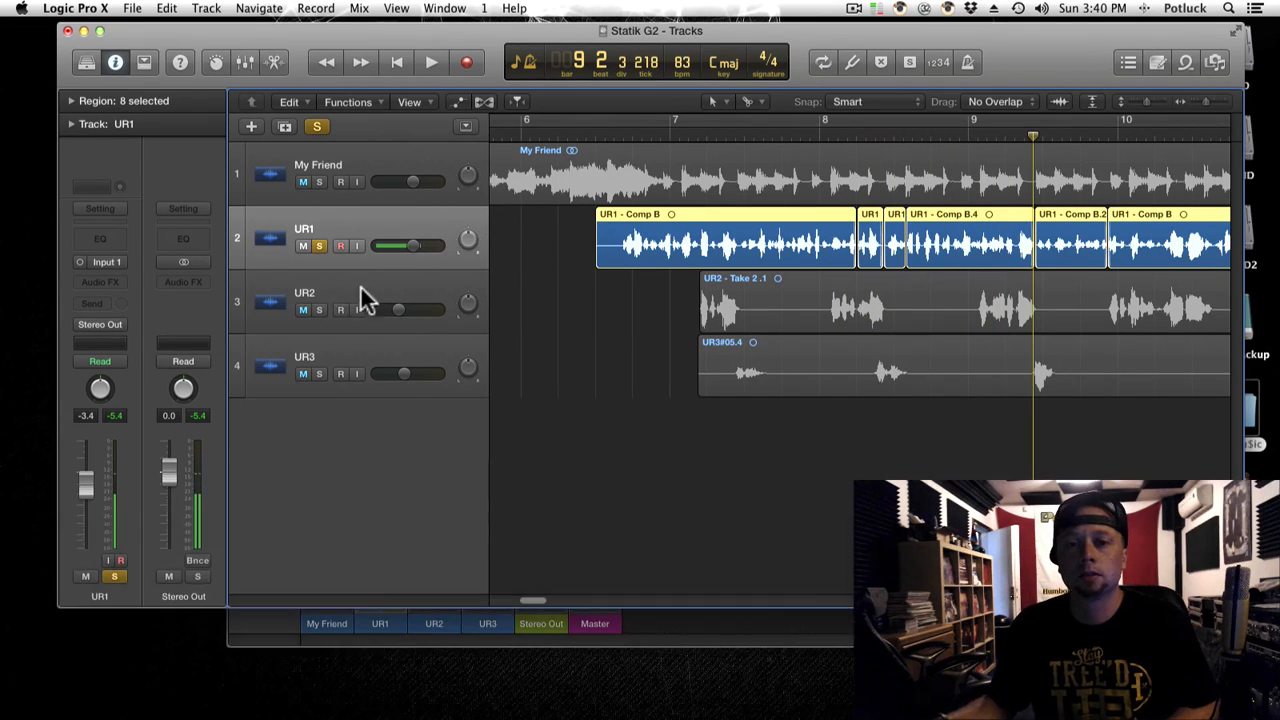
# Switch the solo from UR1 to UR2 and listen to it from shortly before its first region, stopping in bar 8.
pyautogui.click(319, 246)
pyautogui.click(319, 310)
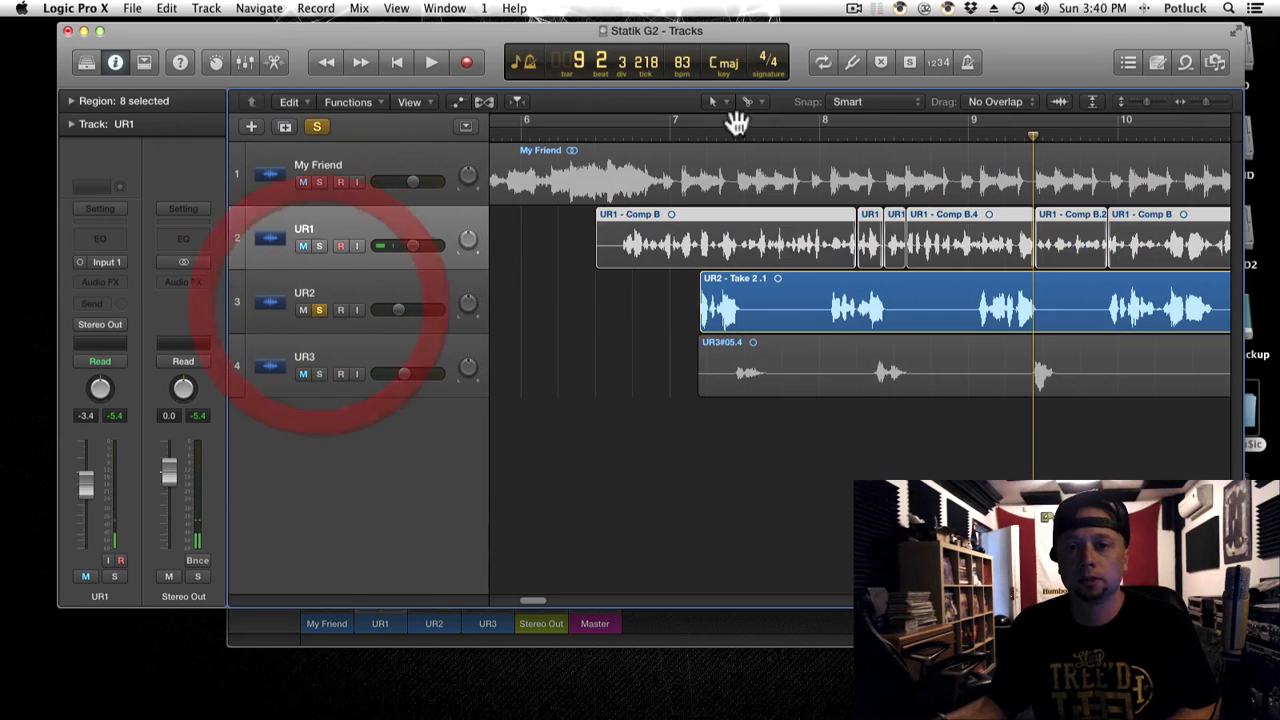
pyautogui.click(688, 134)
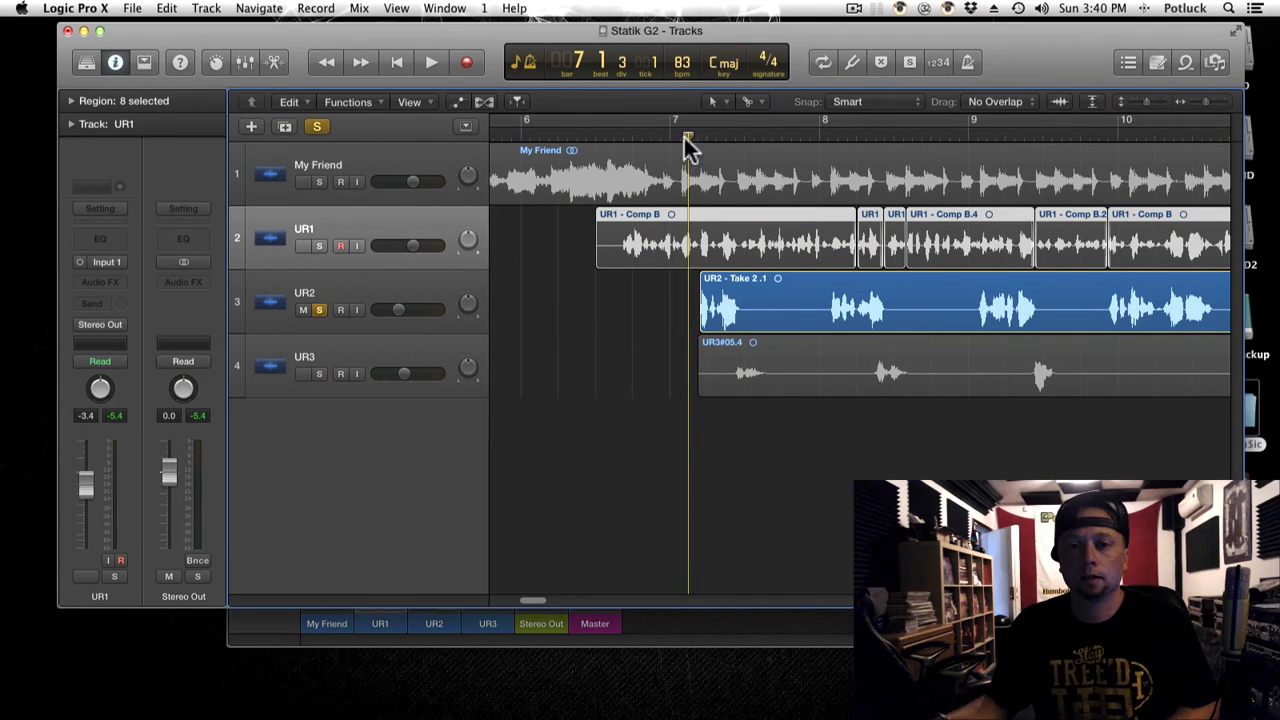
pyautogui.moveTo(670, 134); pyautogui.dragTo(617, 134)
pyautogui.click(617, 134)
pyautogui.click(666, 134)
pyautogui.click(624, 134)
pyautogui.click(616, 134)
pyautogui.click(670, 134)
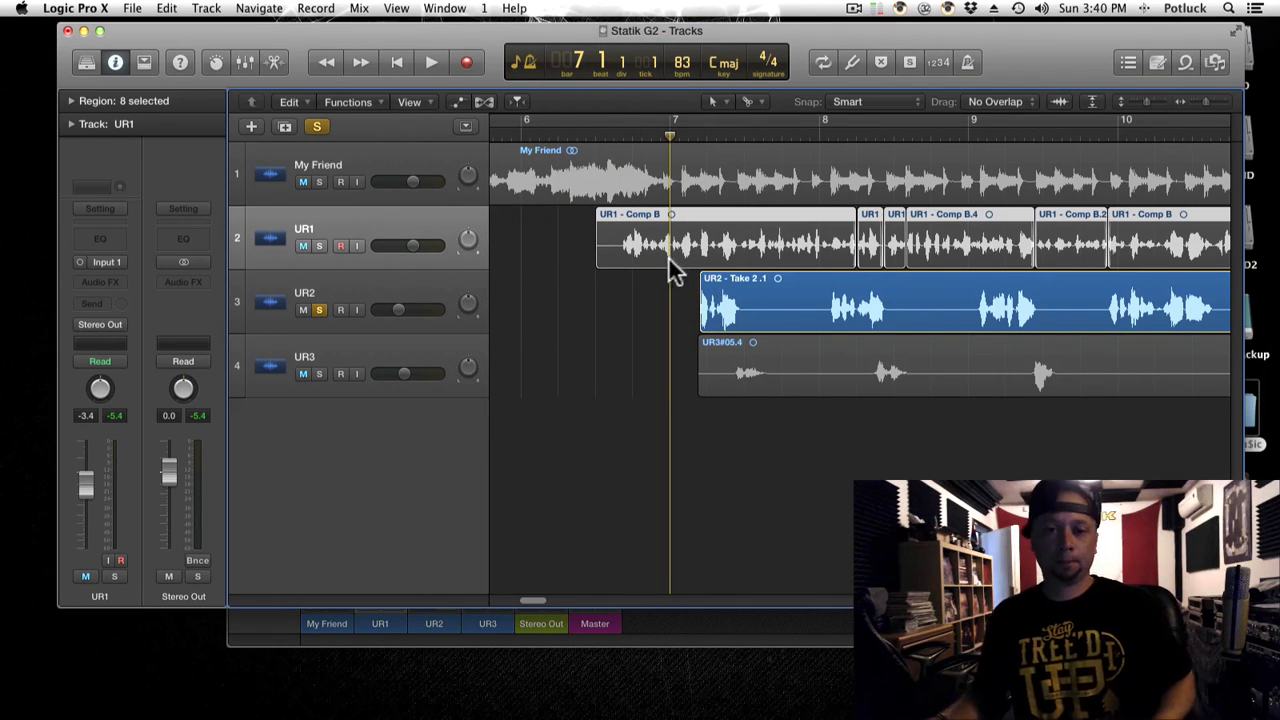
pyautogui.click(613, 134)
pyautogui.click(670, 134)
pyautogui.click(624, 134)
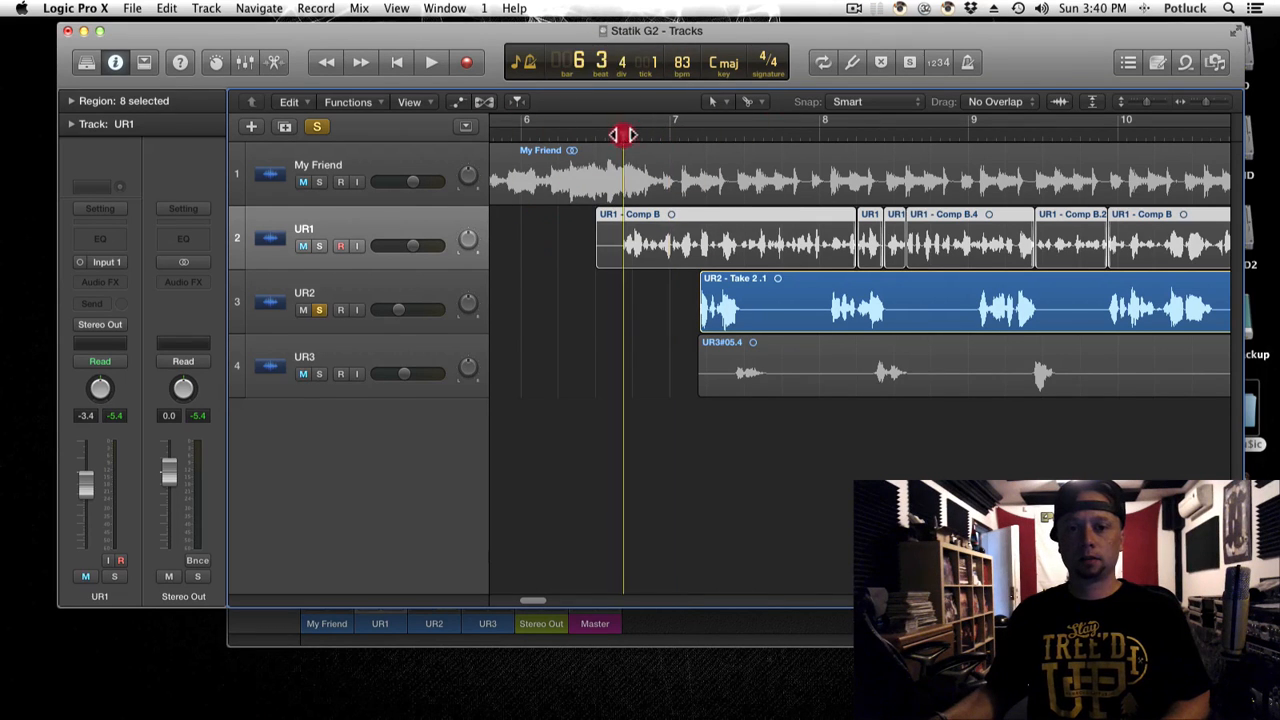
pyautogui.click(626, 134)
pyautogui.press('space')
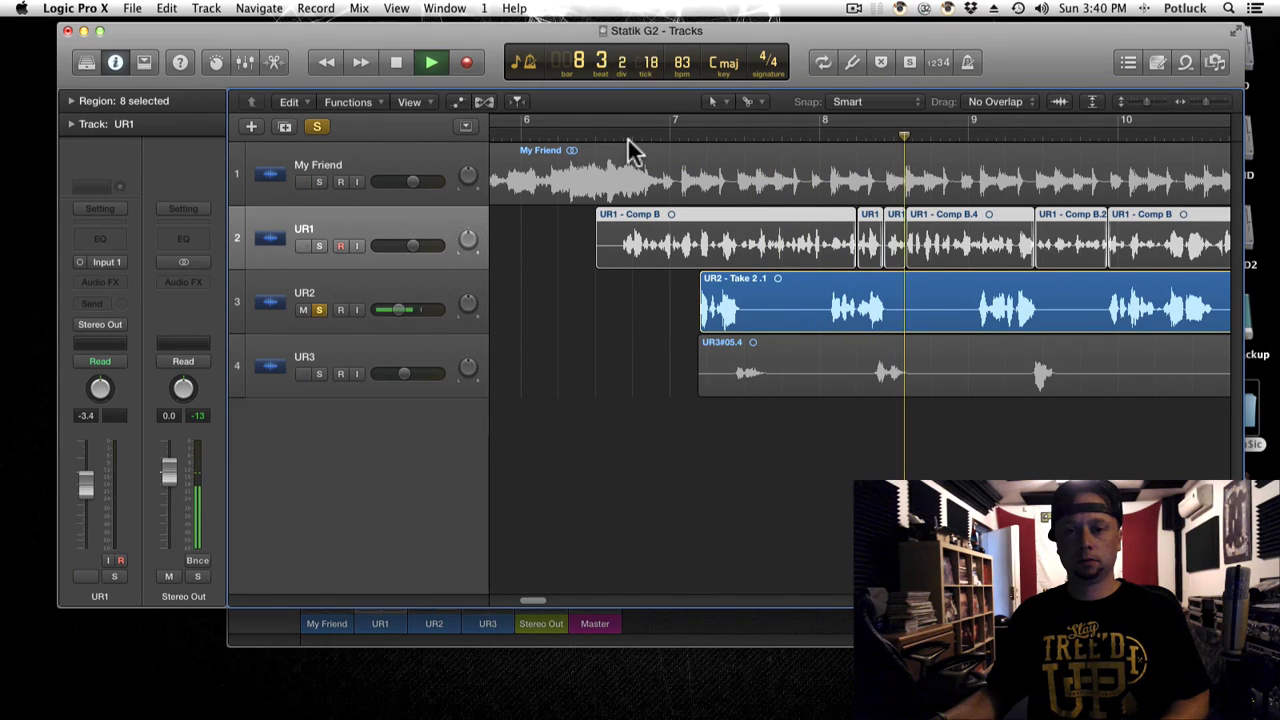
pyautogui.press('space')
# Switch the solo from UR2 to UR3 and listen to it from bar 7 beat 2, stopping in bar 8.
pyautogui.click(319, 372)
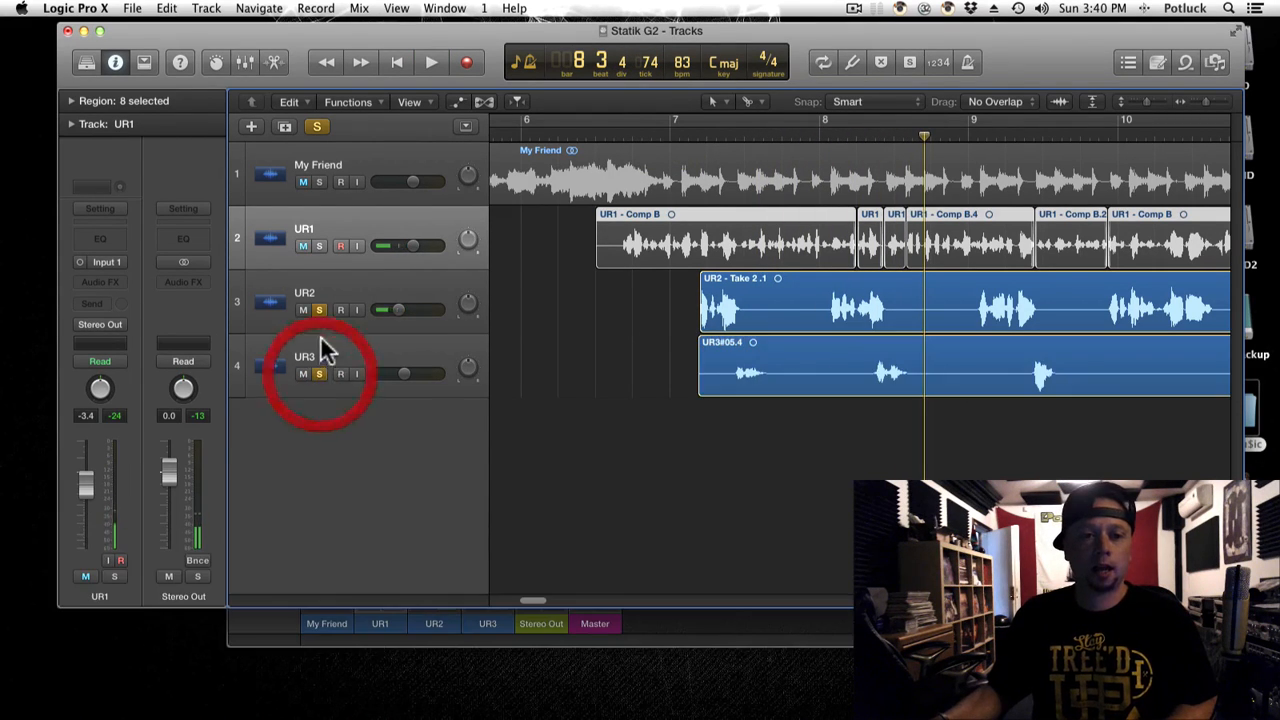
pyautogui.click(319, 309)
pyautogui.click(707, 134)
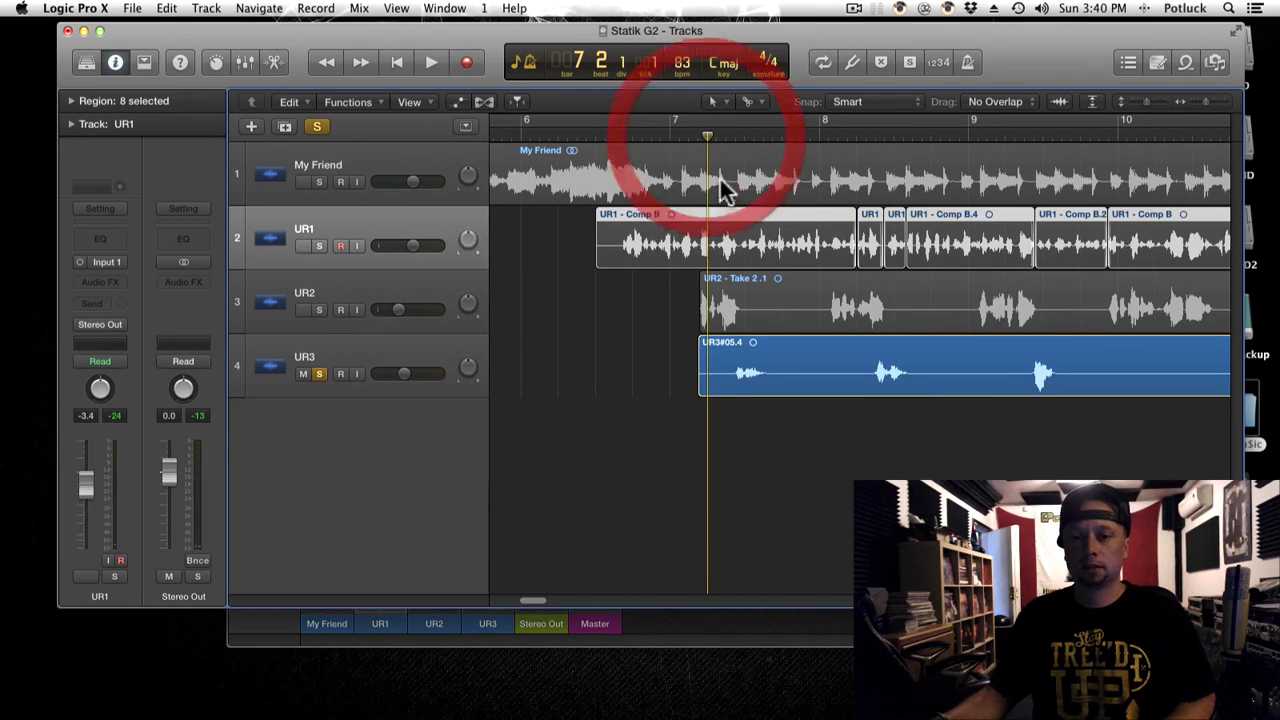
pyautogui.press('space')
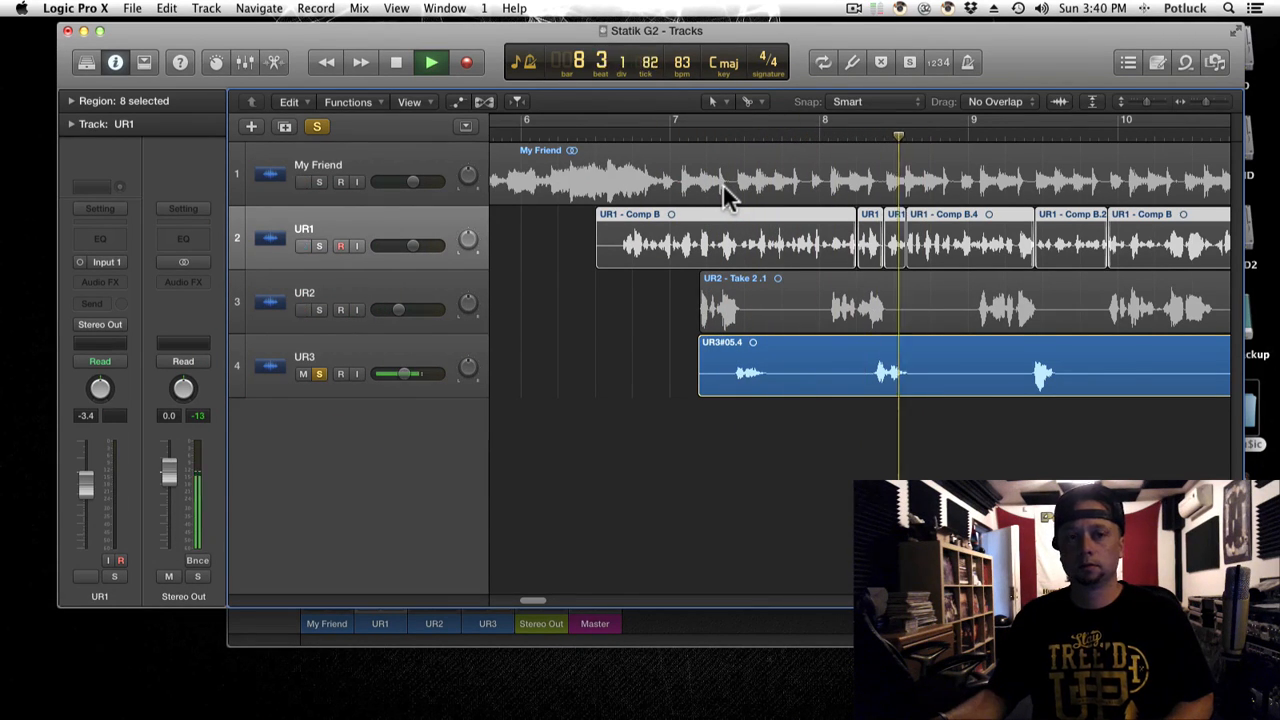
pyautogui.press('space')
# Turn off solo on the UR3 track and return the playhead to the start of bar 6.
pyautogui.press('r')
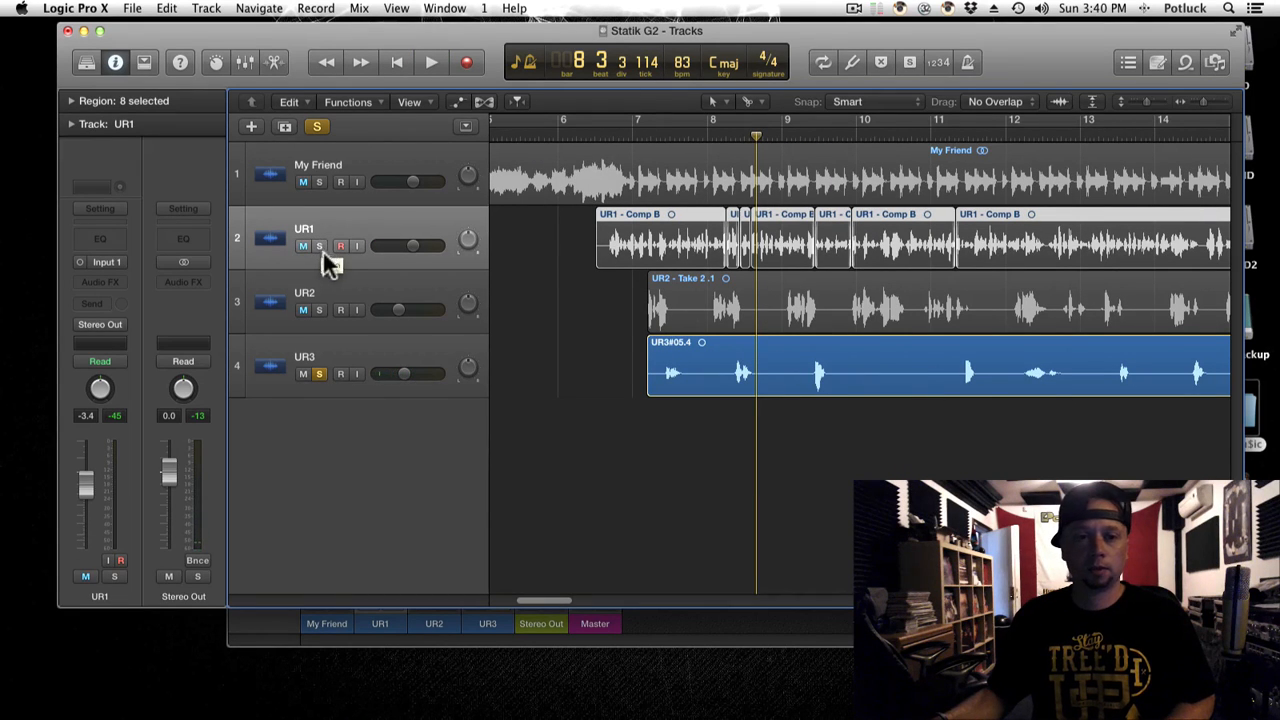
pyautogui.click(319, 373)
pyautogui.click(590, 134)
pyautogui.press('r')
pyautogui.click(571, 130)
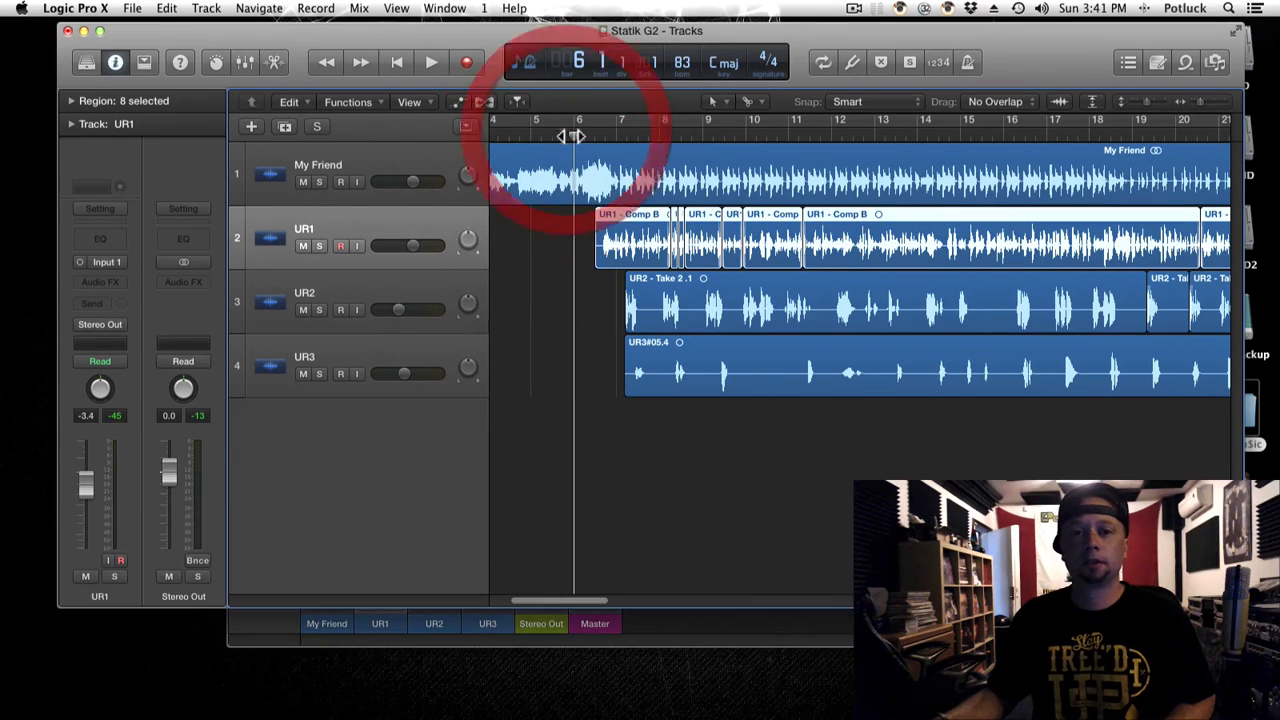
pyautogui.click(591, 130)
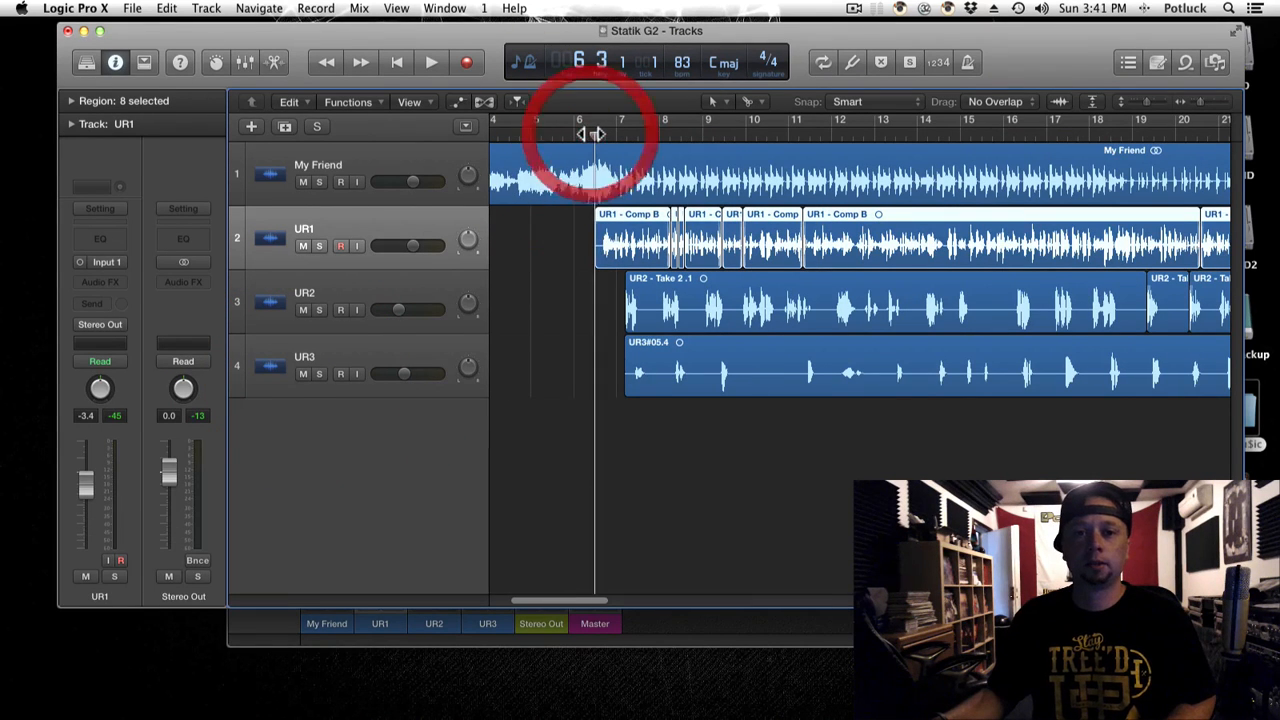
pyautogui.click(390, 166)
pyautogui.click(375, 214)
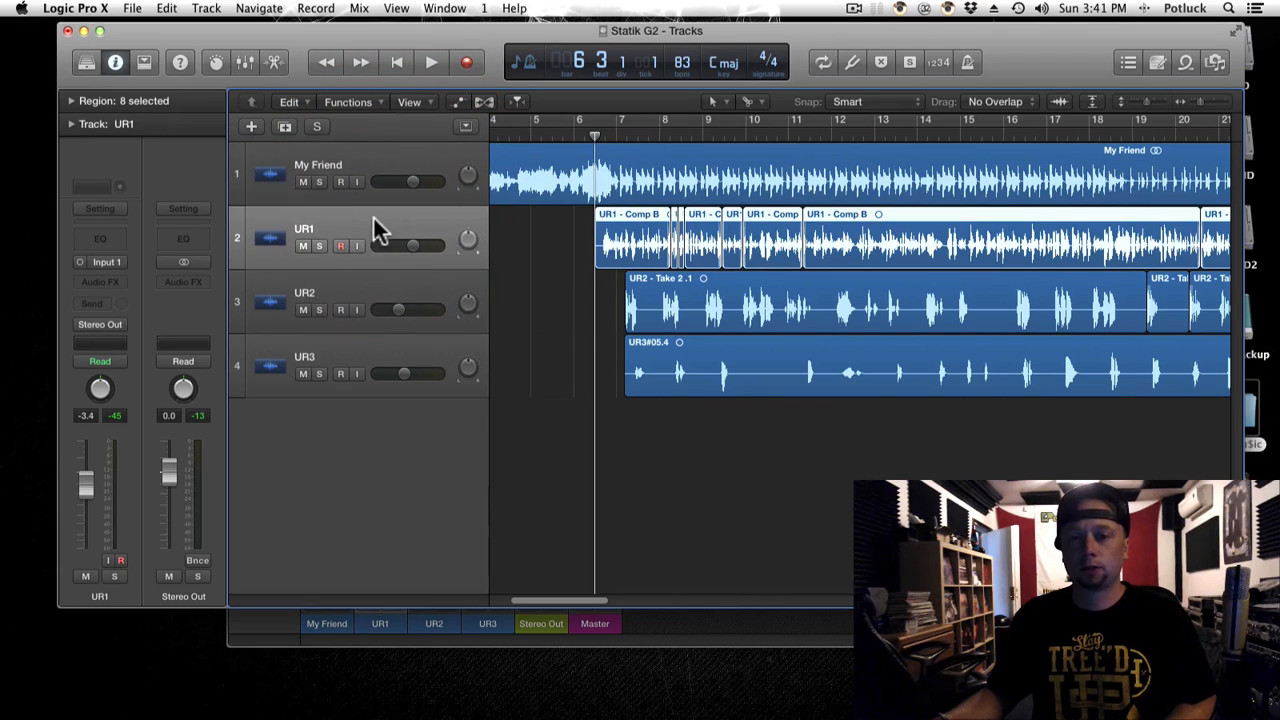
pyautogui.click(573, 133)
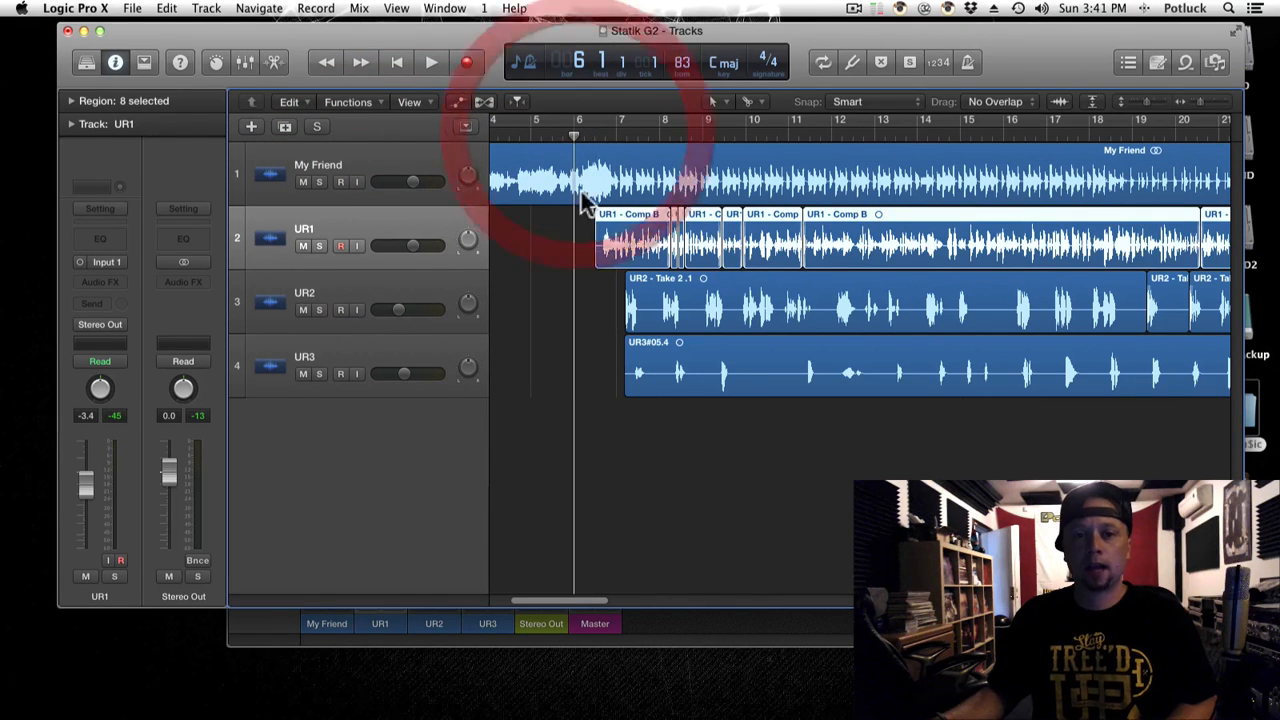
# Bring the Mixer window to the front and select the UR1, UR2 and UR3 channel strips together.
pyautogui.click(389, 634)
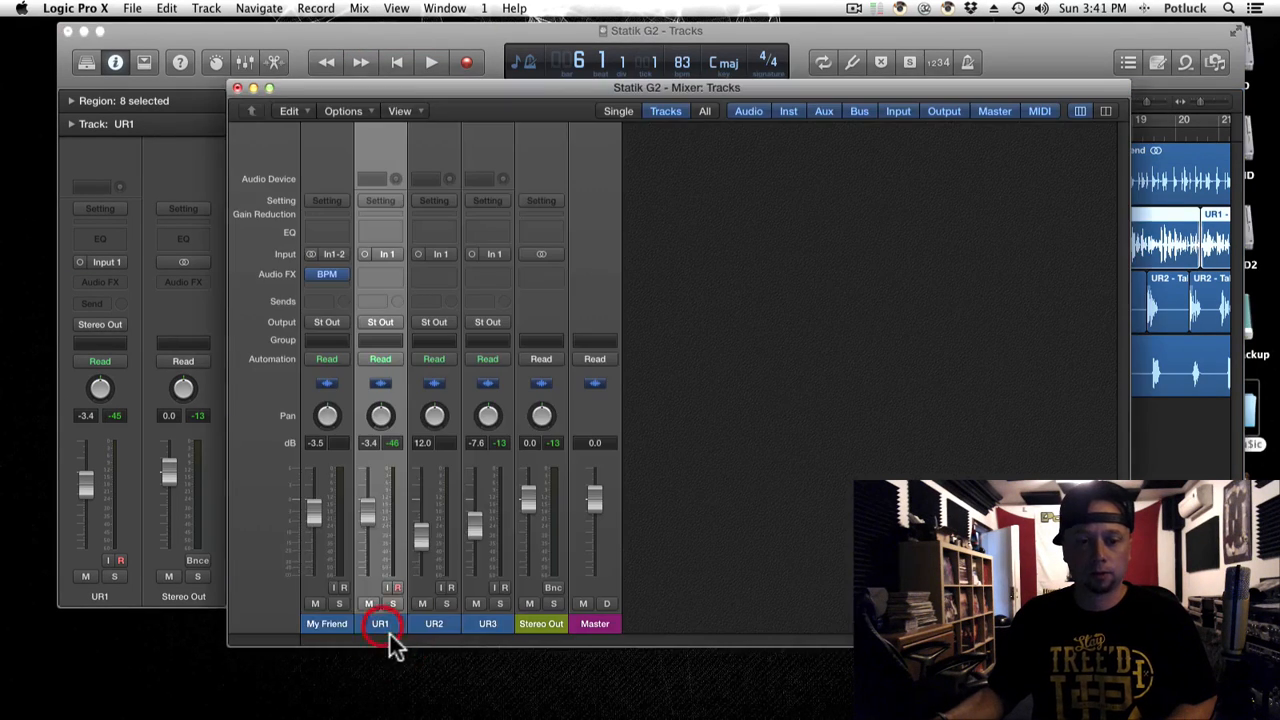
pyautogui.moveTo(549, 89); pyautogui.dragTo(595, 86)
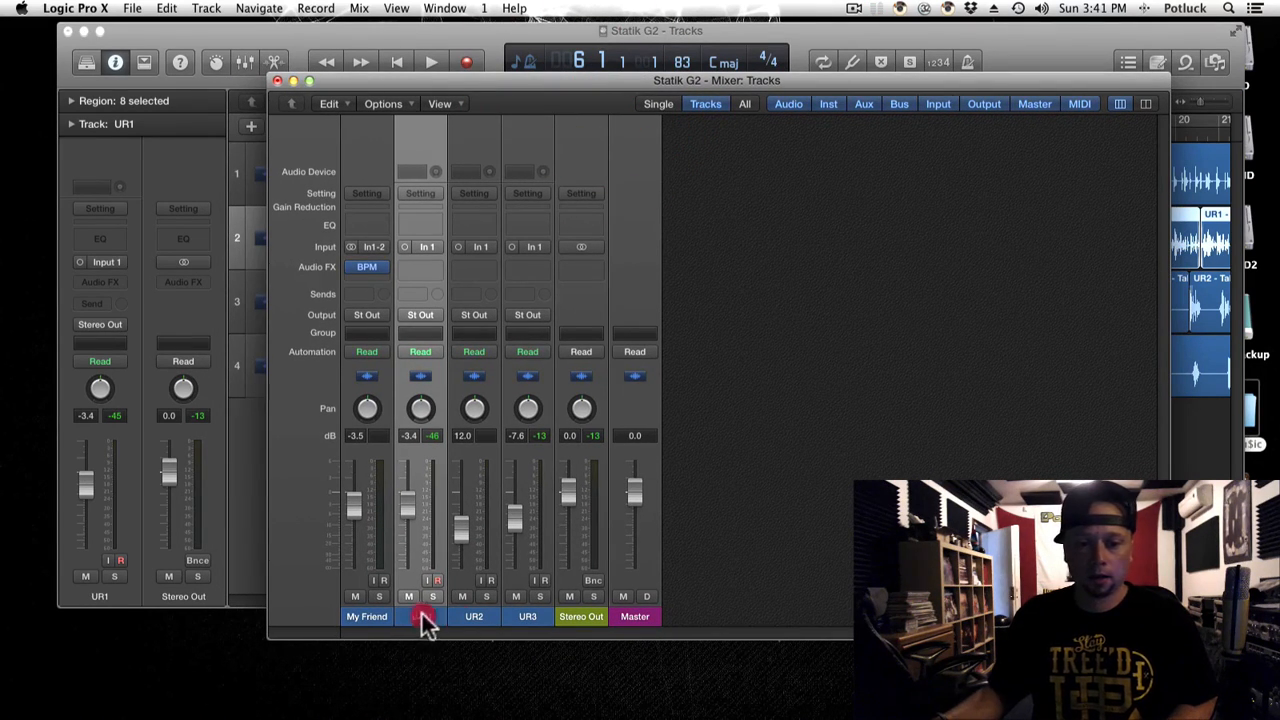
pyautogui.moveTo(422, 614); pyautogui.dragTo(524, 617)
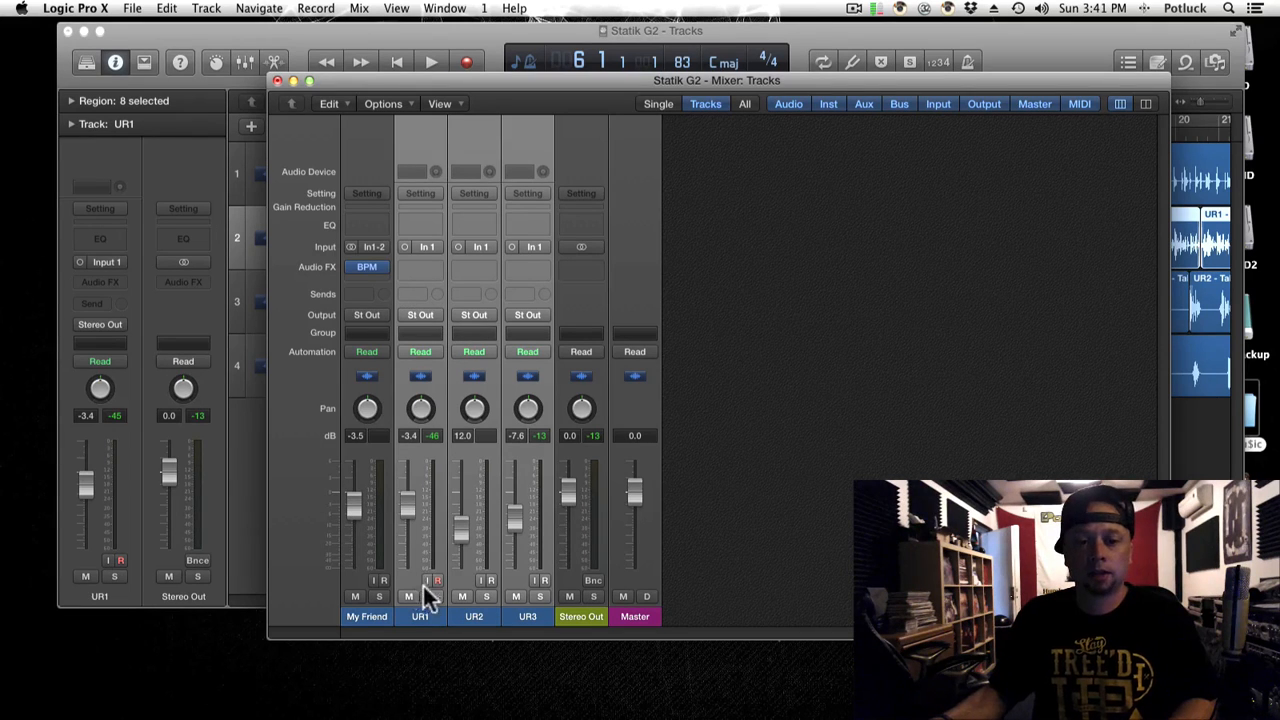
# Route the output of the selected UR1, UR2 and UR3 channel strips to Bus 1.
pyautogui.click(433, 312)
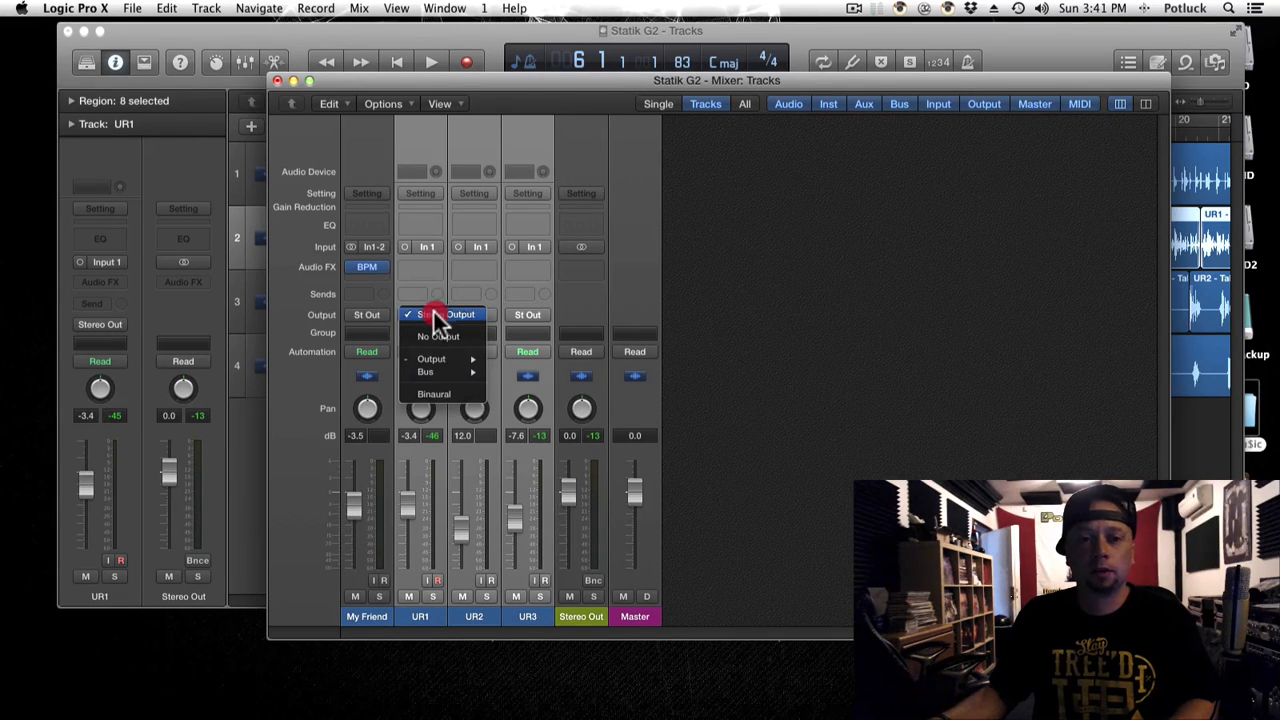
pyautogui.moveTo(443, 371)
pyautogui.click(491, 372)
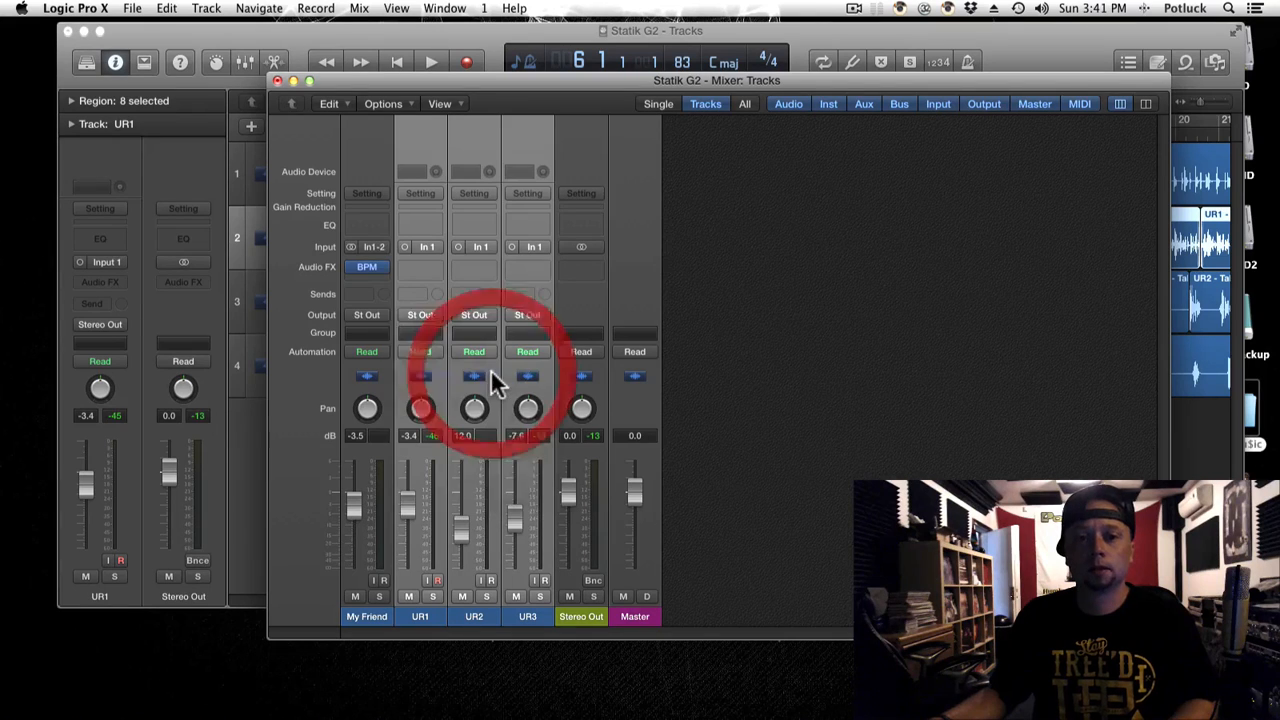
# Rename the new aux channel strip fed by Bus 1 as UR RAP.
pyautogui.moveTo(569, 494); pyautogui.dragTo(569, 500)
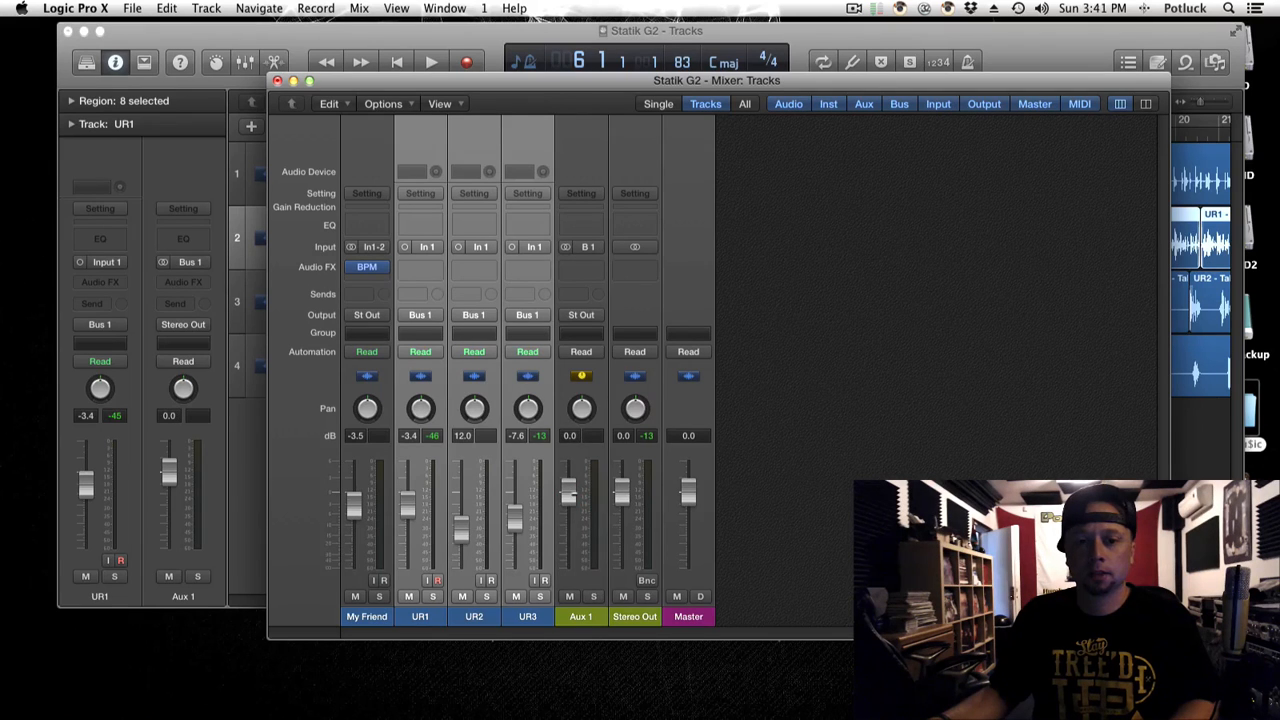
pyautogui.click(580, 613)
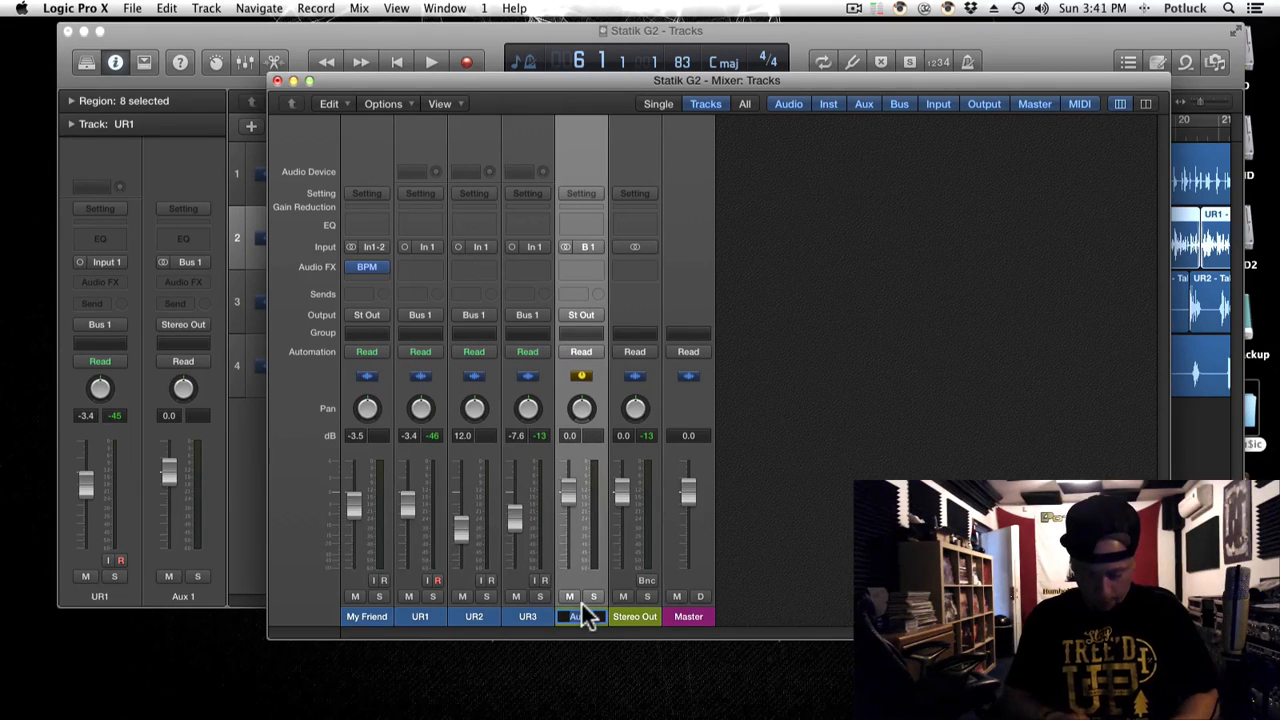
pyautogui.write('UR RAP')
pyautogui.hotkey('shift', 'Return')
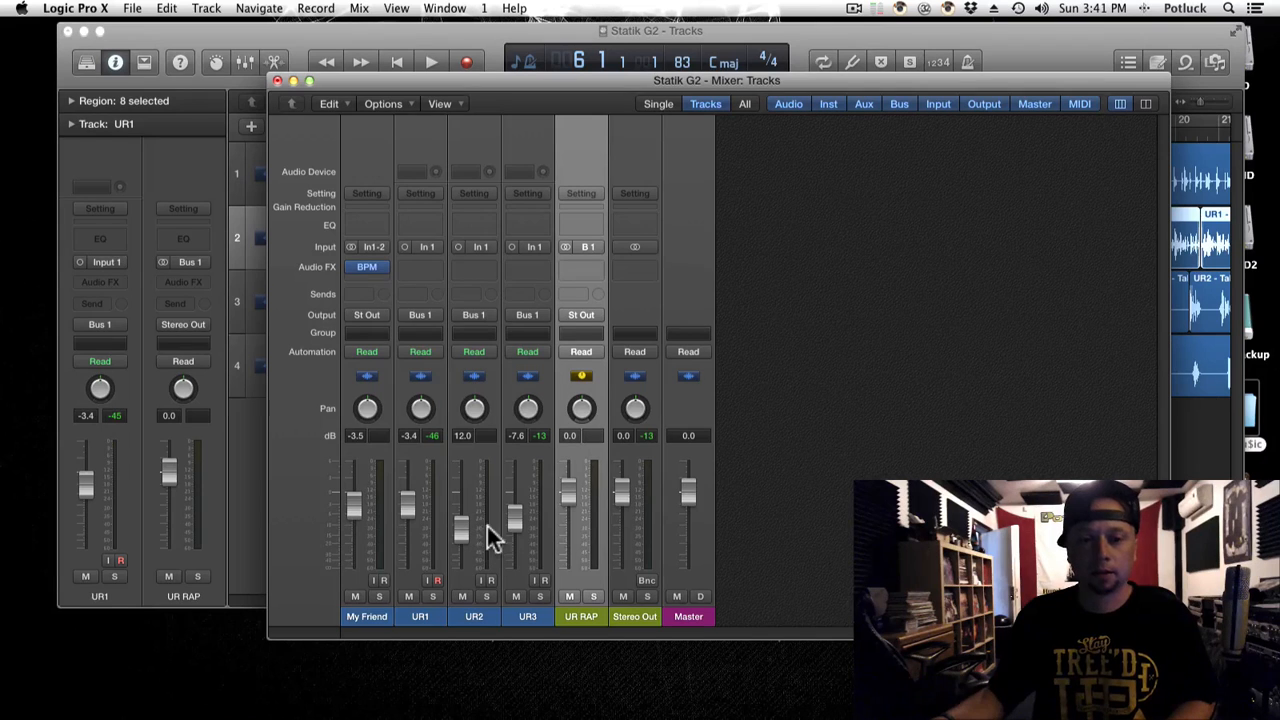
# Reposition the Mixer window and listen to the song with the vocals routed through UR RAP, stopping in bar 10.
pyautogui.moveTo(763, 88); pyautogui.dragTo(755, 82)
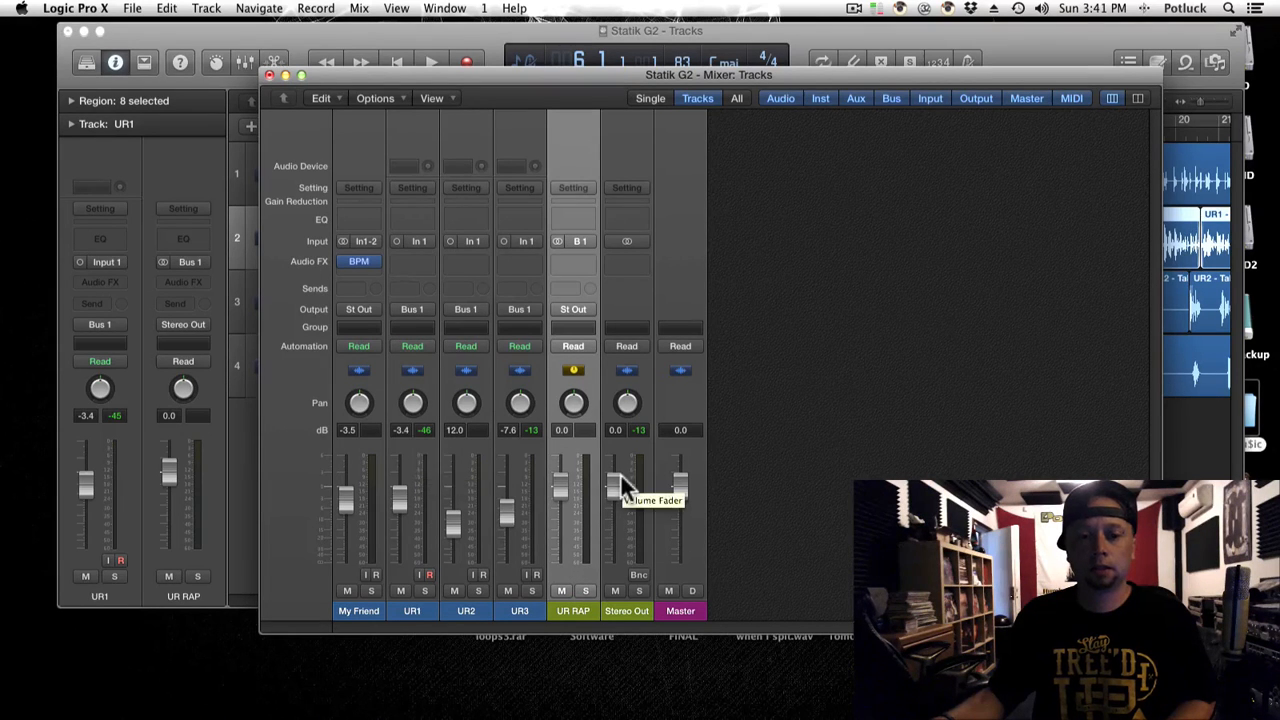
pyautogui.moveTo(823, 81)
pyautogui.mouseDown()
pyautogui.moveTo(812, 368)
pyautogui.moveTo(806, 49)
pyautogui.moveTo(823, 77)
pyautogui.mouseUp()
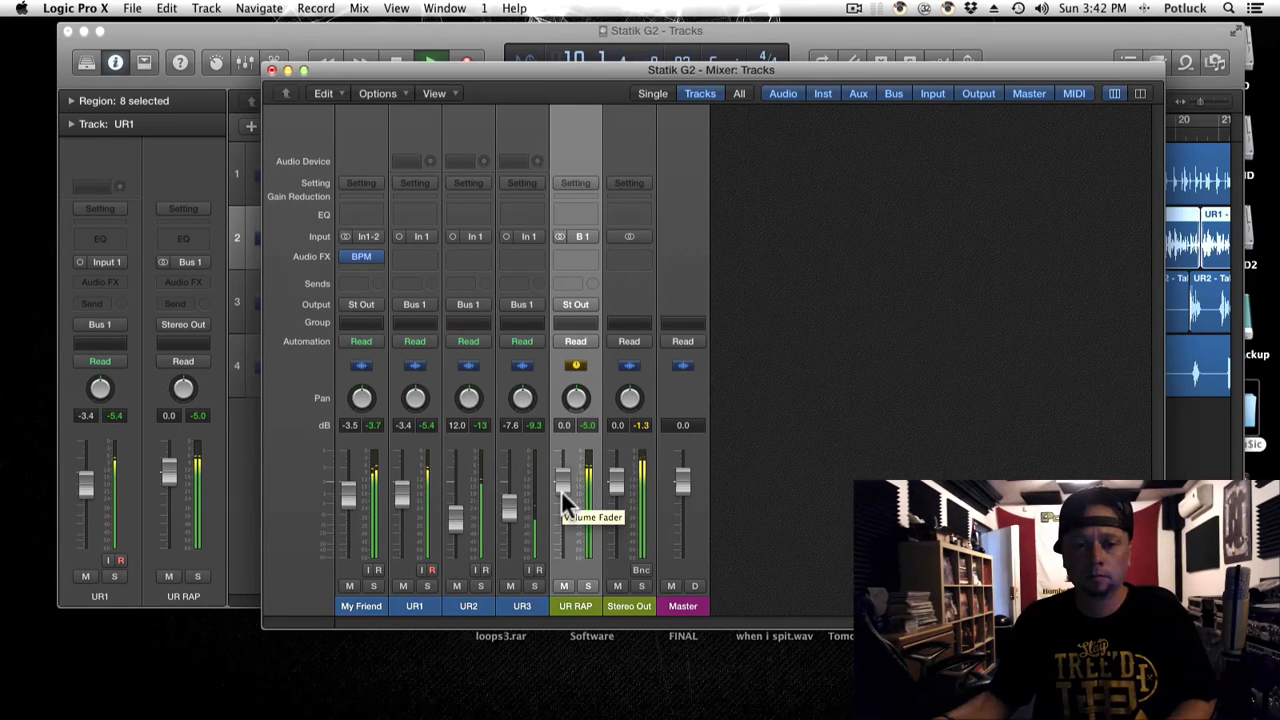
pyautogui.press('space')
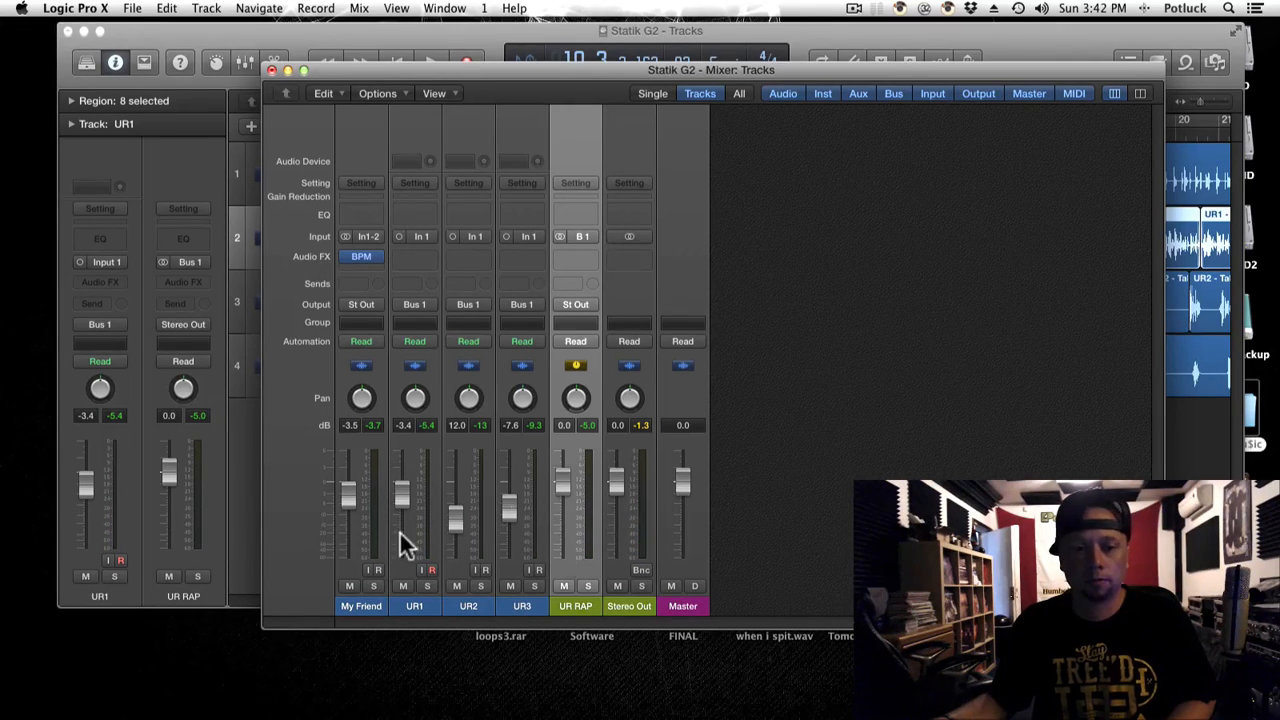
# Set the UR1 volume fader to -1.5 dB and the UR3 volume fader to -8.4 dB.
pyautogui.moveTo(401, 499); pyautogui.dragTo(408, 488)
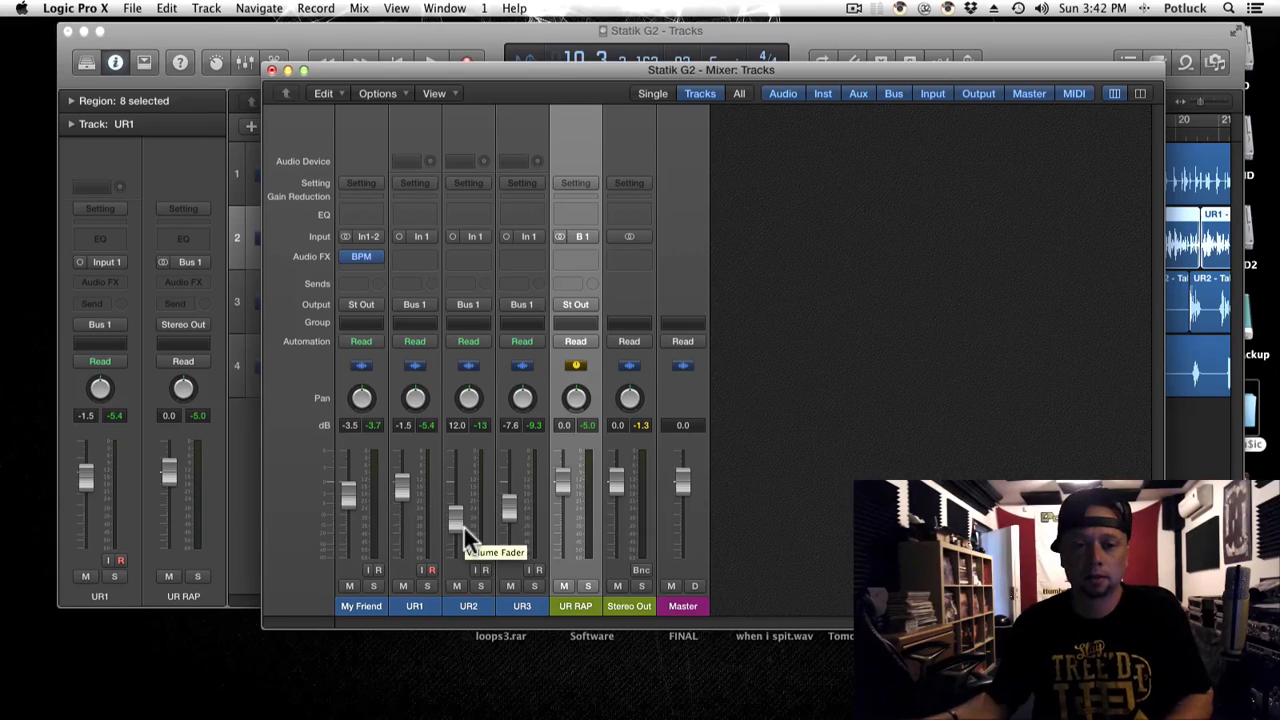
pyautogui.click(512, 507)
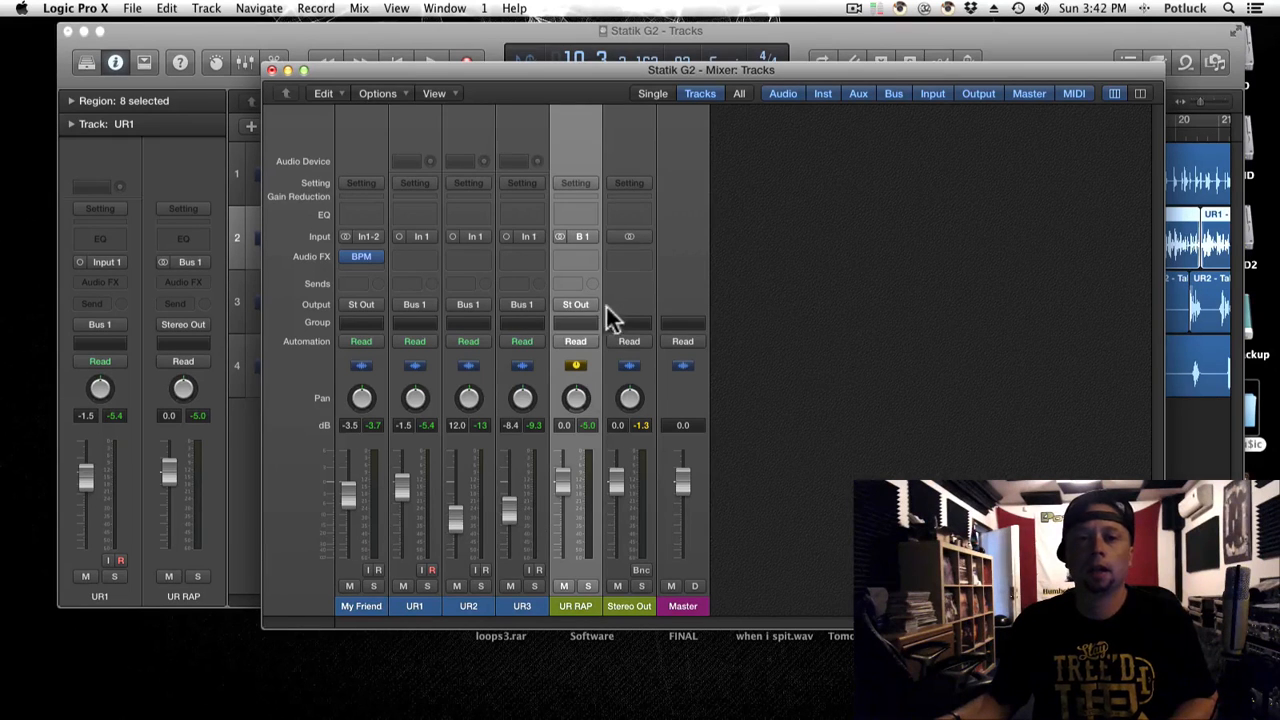
# Add a Channel EQ to the UR RAP strip with its low-cut band enabled at 73 Hz, and close the plug-in window.
pyautogui.click(571, 214)
pyautogui.moveTo(455, 88); pyautogui.dragTo(674, 80)
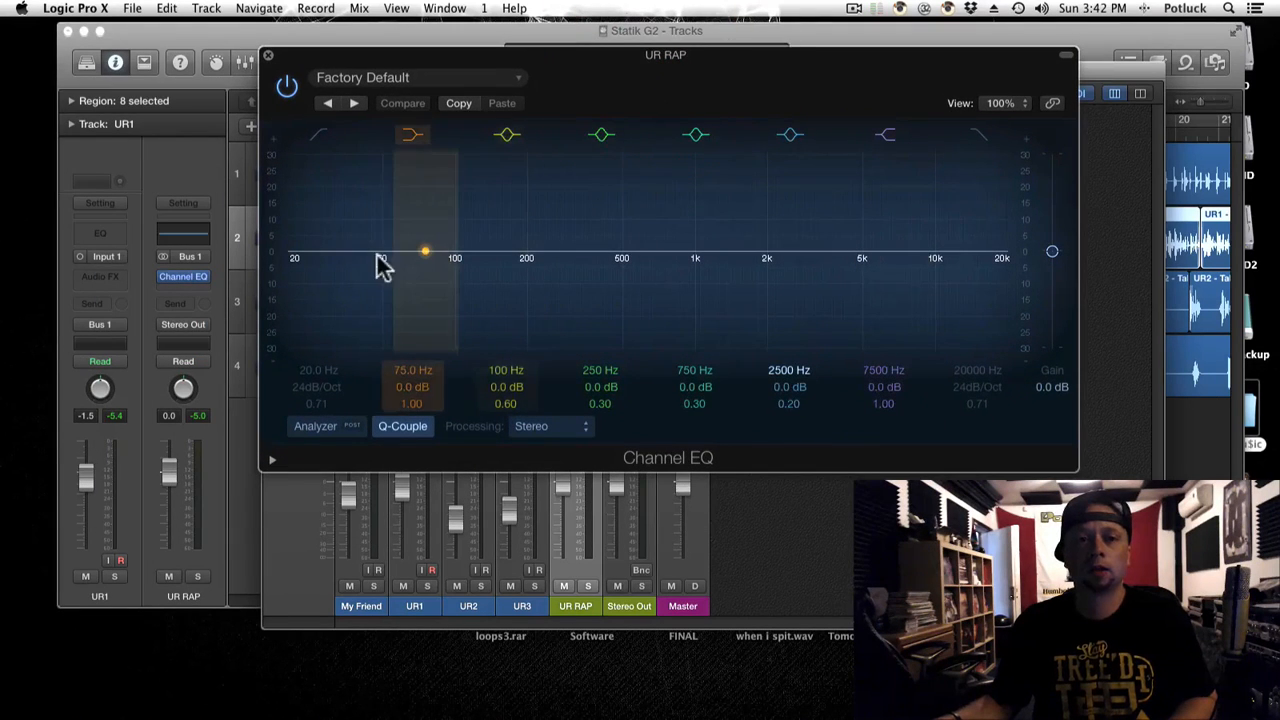
pyautogui.click(319, 139)
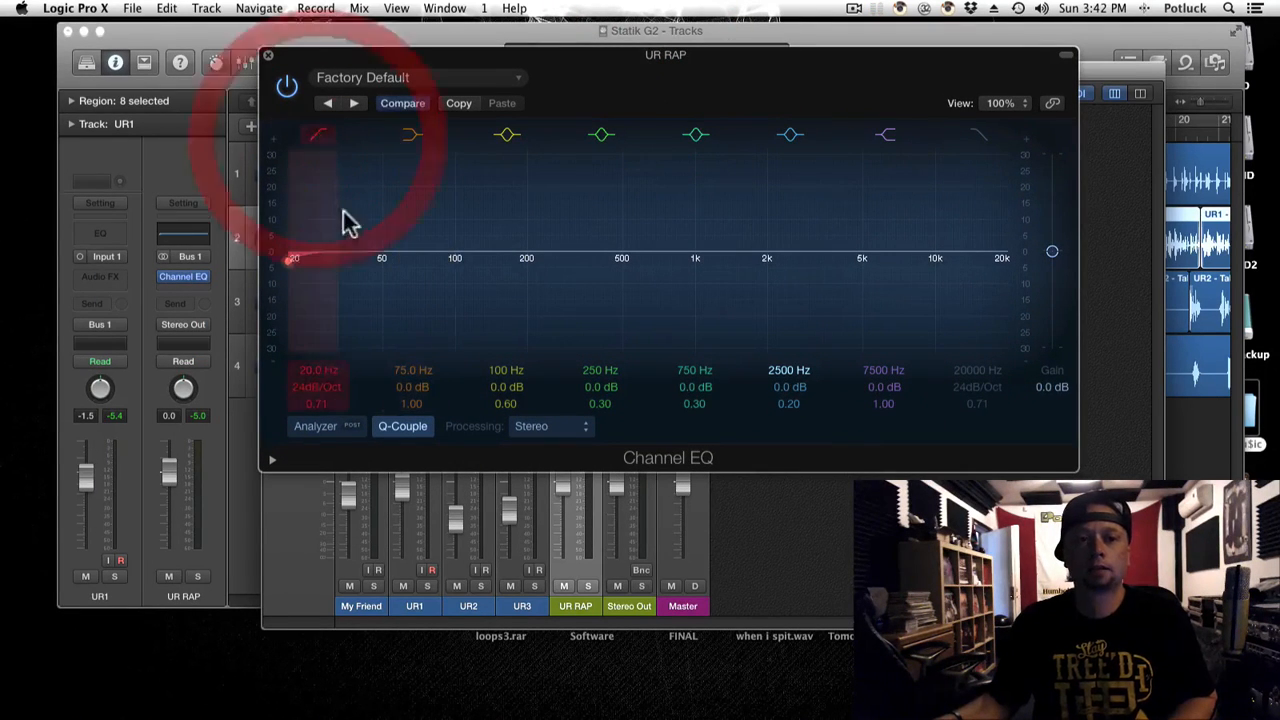
pyautogui.click(288, 263)
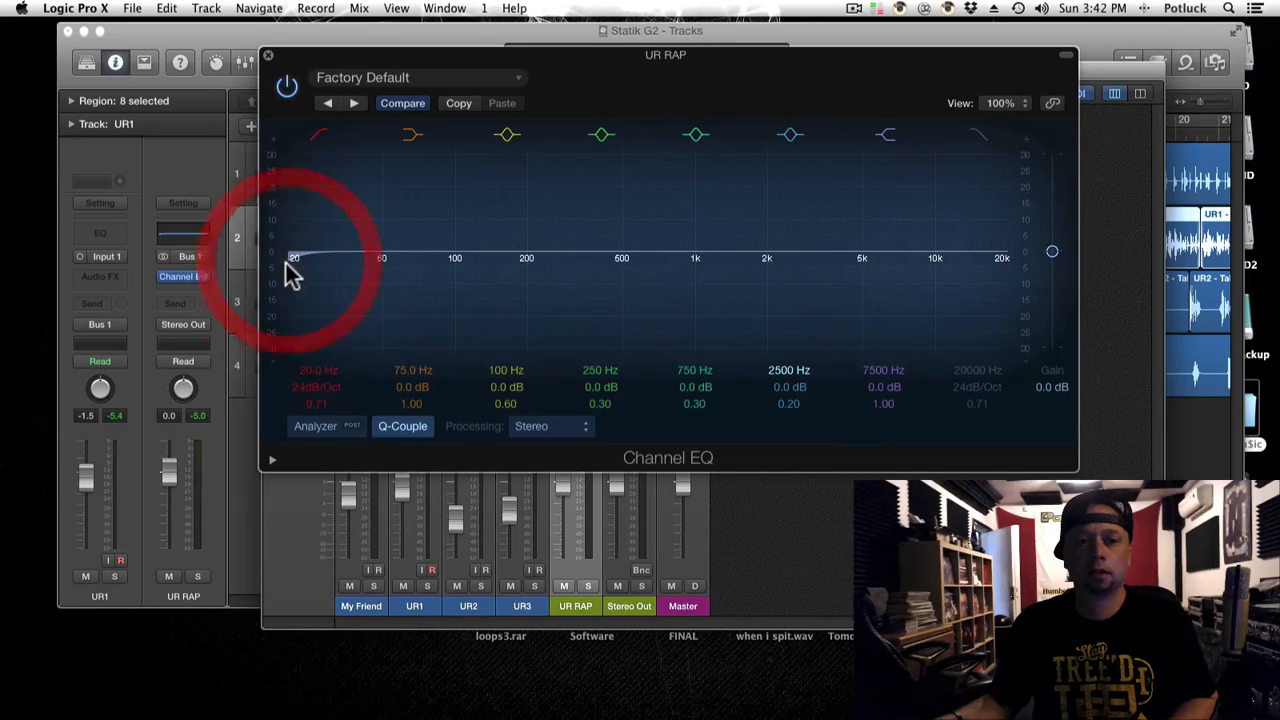
pyautogui.moveTo(288, 264)
pyautogui.mouseDown()
pyautogui.moveTo(460, 262)
pyautogui.moveTo(440, 275)
pyautogui.moveTo(443, 259)
pyautogui.mouseUp()
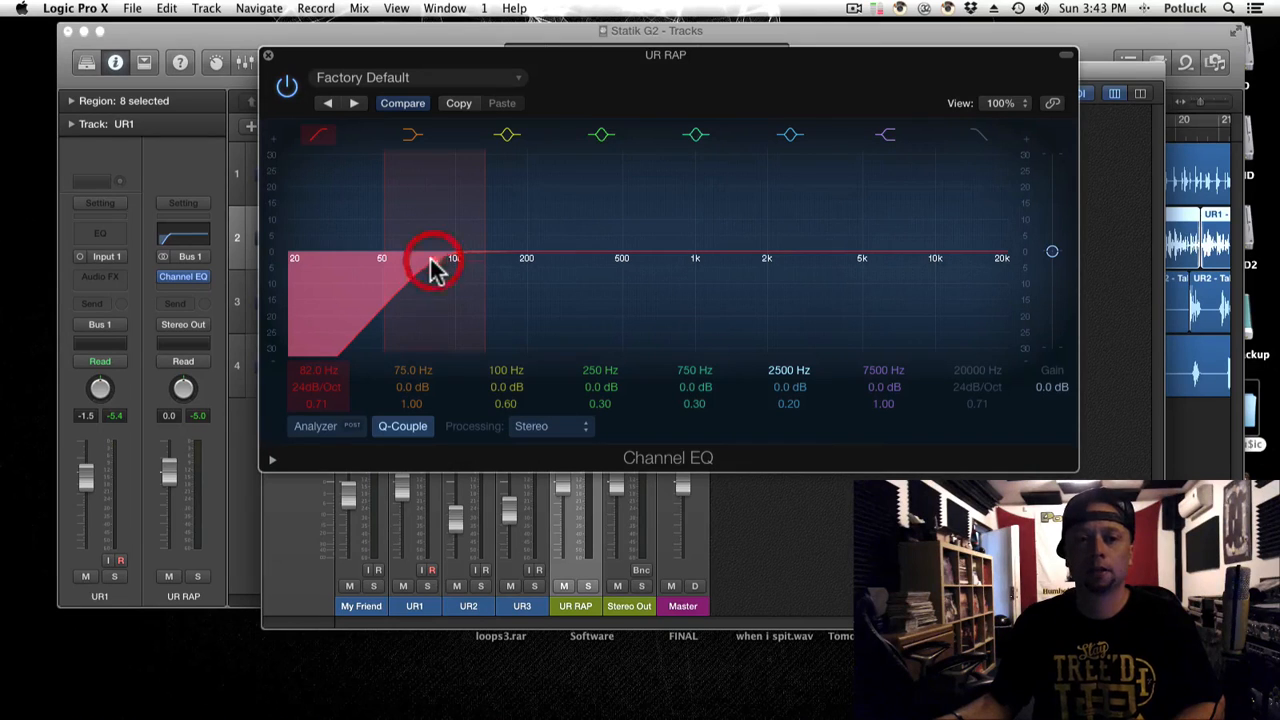
pyautogui.moveTo(432, 258); pyautogui.dragTo(438, 259)
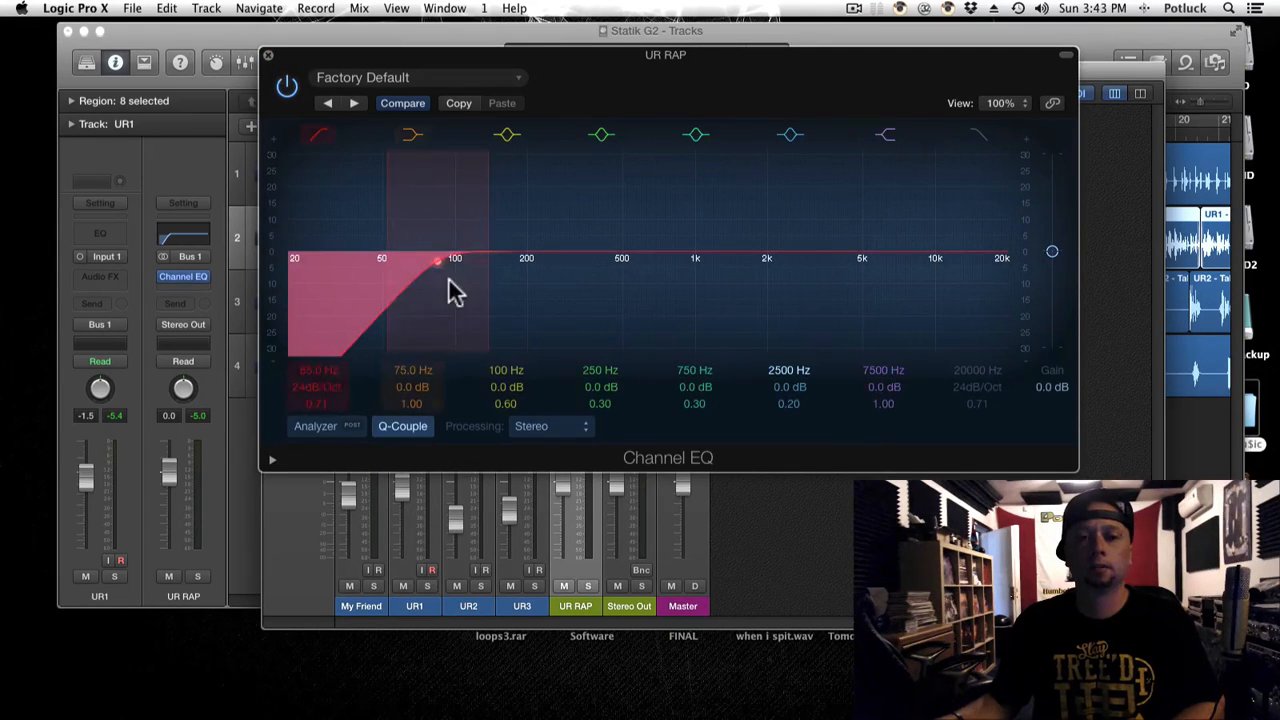
pyautogui.moveTo(436, 260)
pyautogui.mouseDown()
pyautogui.moveTo(414, 270)
pyautogui.moveTo(425, 272)
pyautogui.mouseUp()
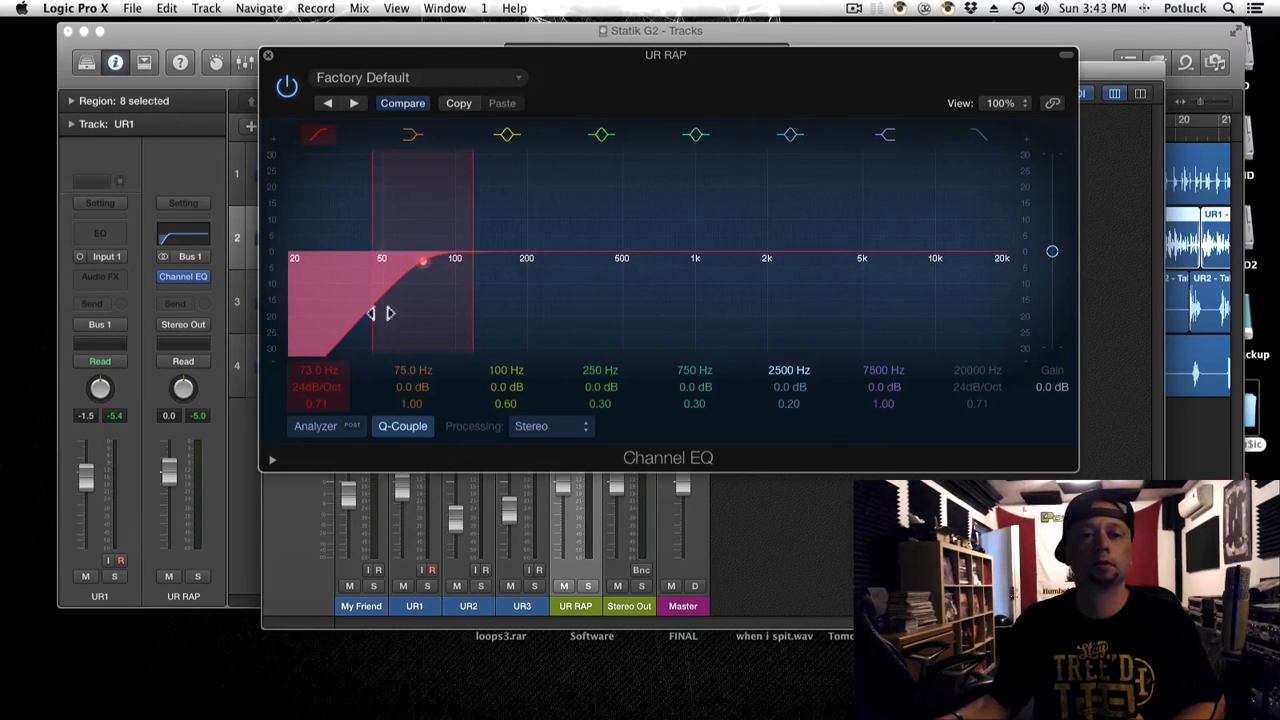
pyautogui.click(269, 56)
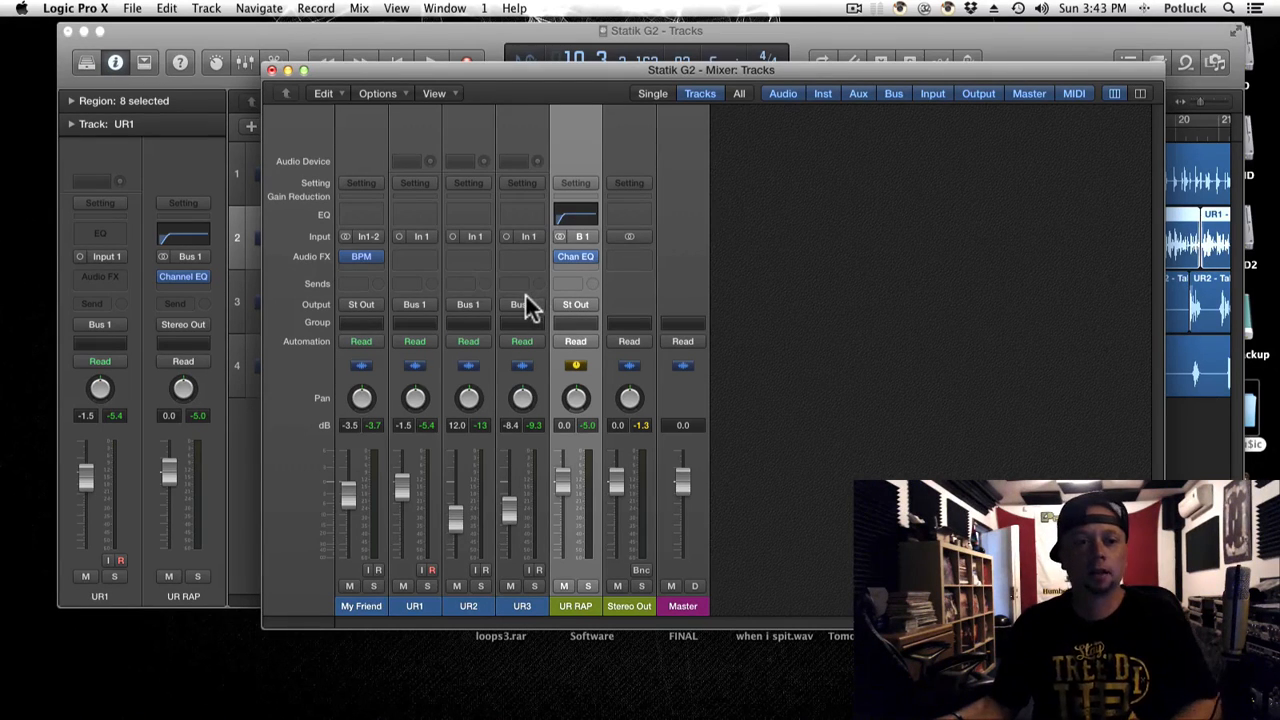
# Insert the Waves C6 (s) multiband compressor after the Channel EQ on the UR RAP strip and reposition its window.
pyautogui.click(592, 263)
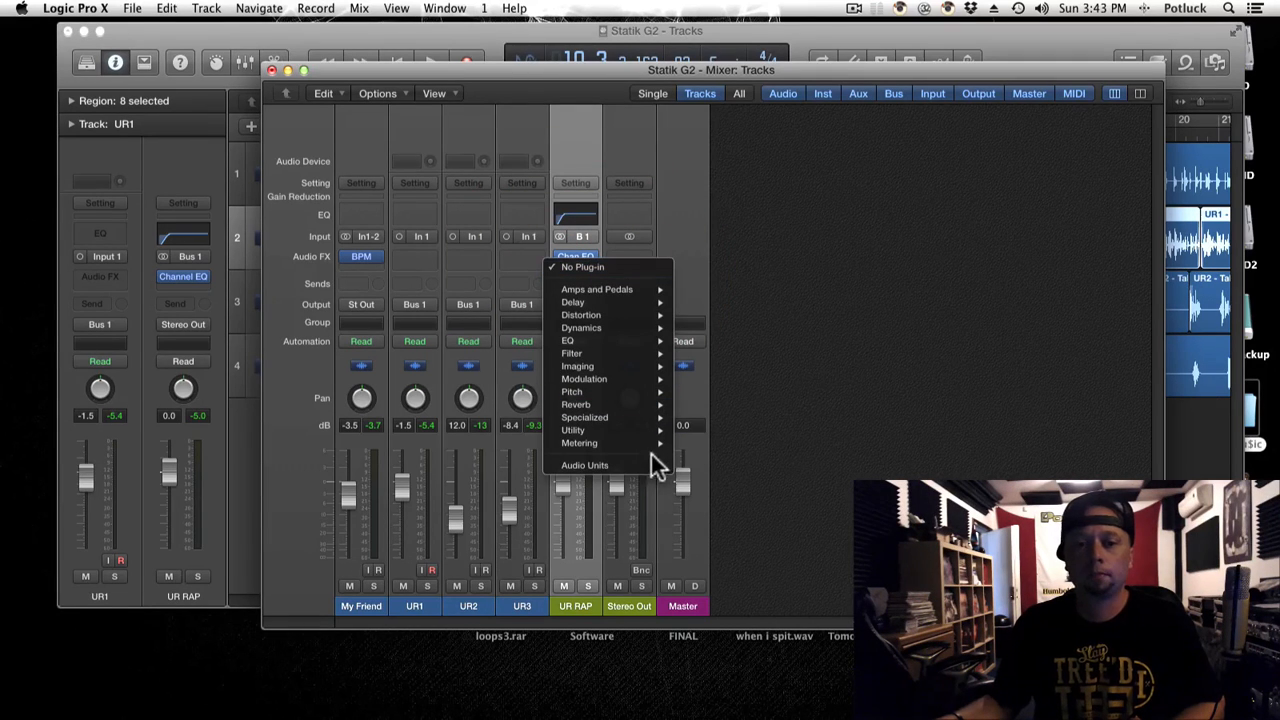
pyautogui.moveTo(655, 465)
pyautogui.moveTo(718, 690)
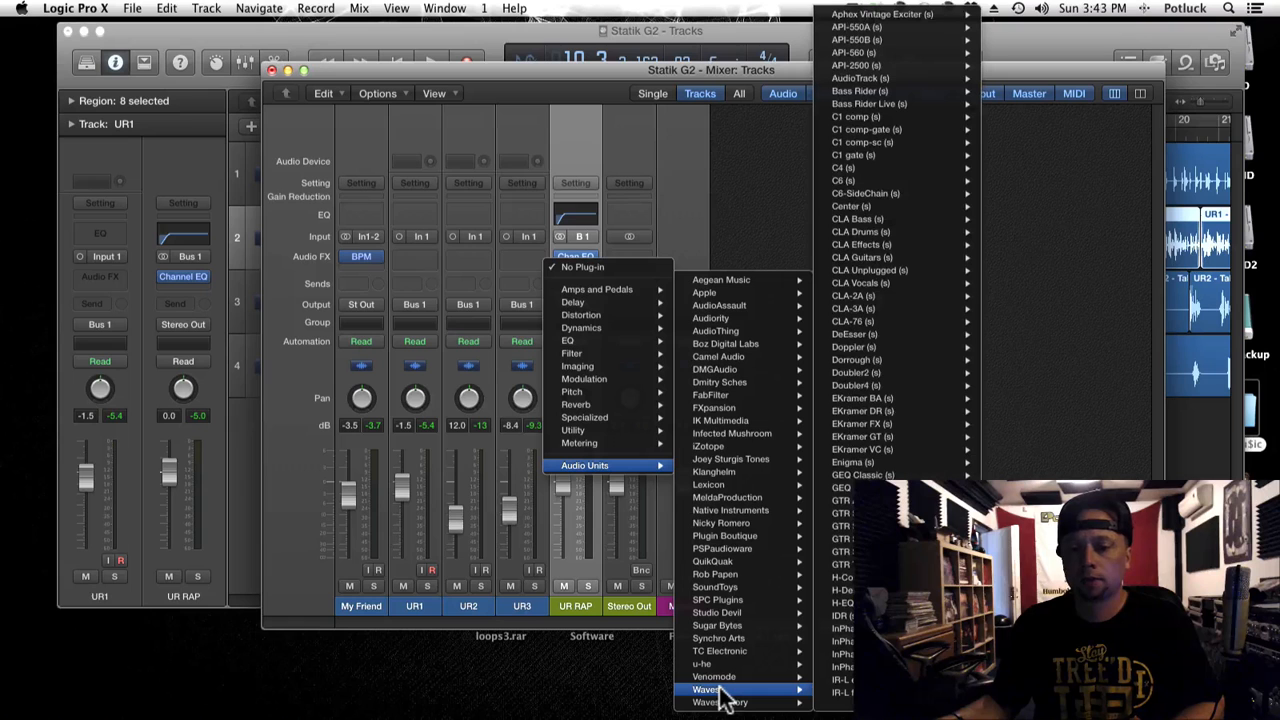
pyautogui.scroll(-8, 895, 230)
pyautogui.scroll(-15, 888, 248)
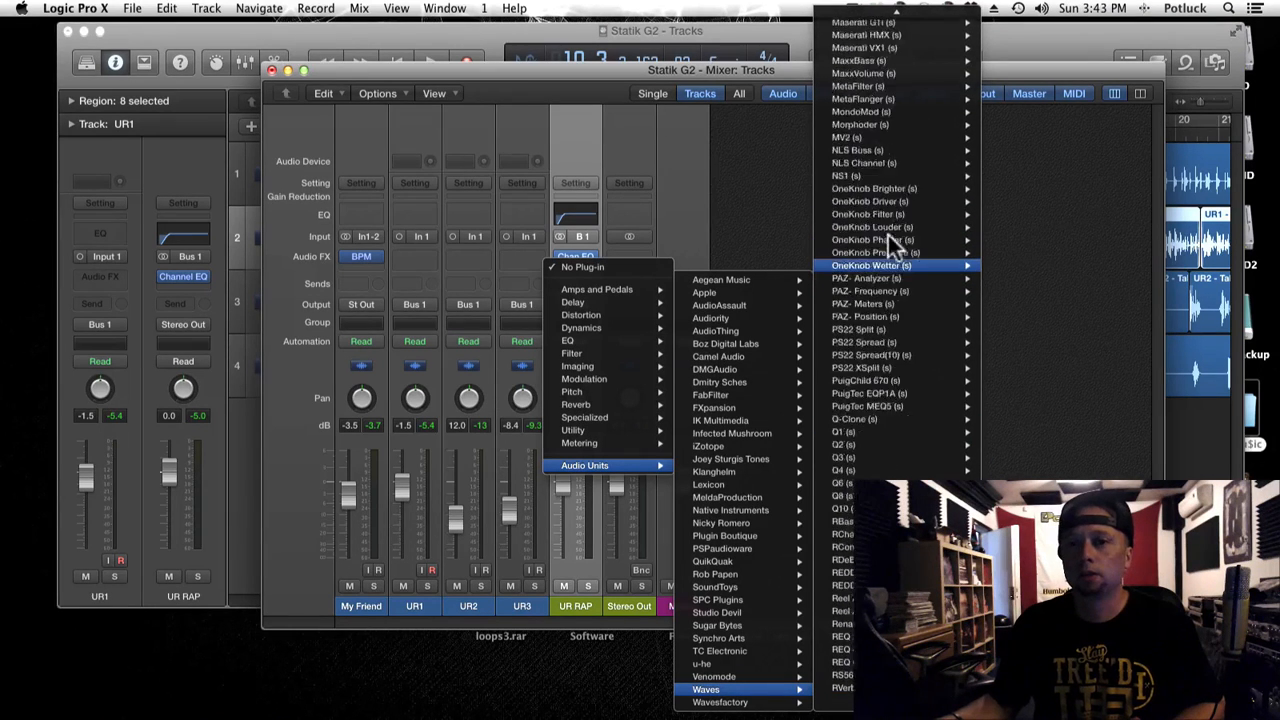
pyautogui.scroll(20, 888, 240)
pyautogui.moveTo(940, 260)
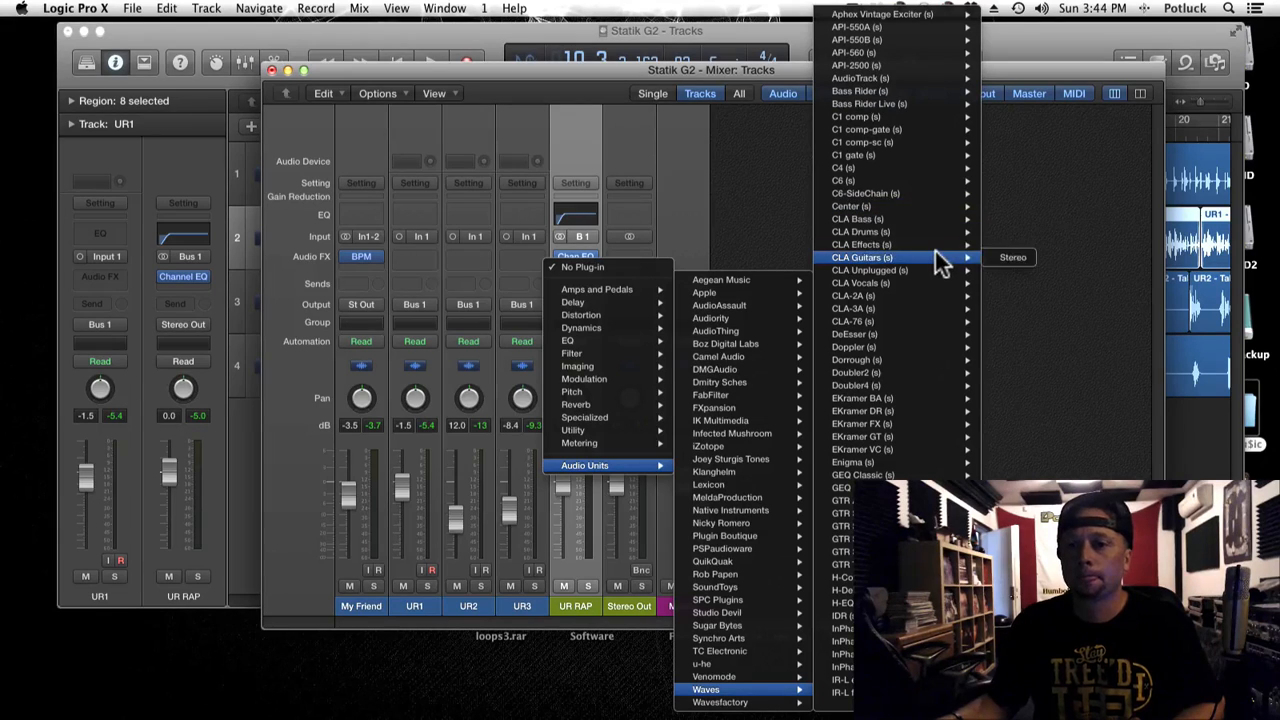
pyautogui.click(920, 181)
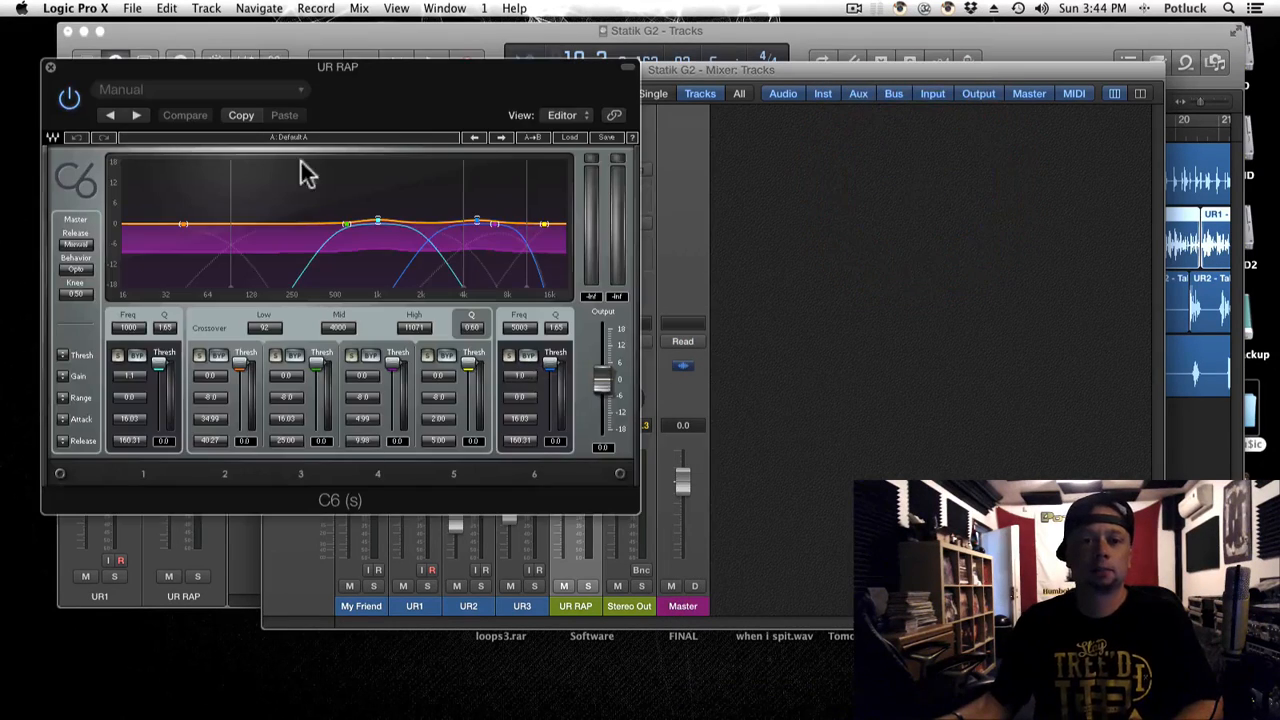
pyautogui.moveTo(391, 94); pyautogui.dragTo(645, 105)
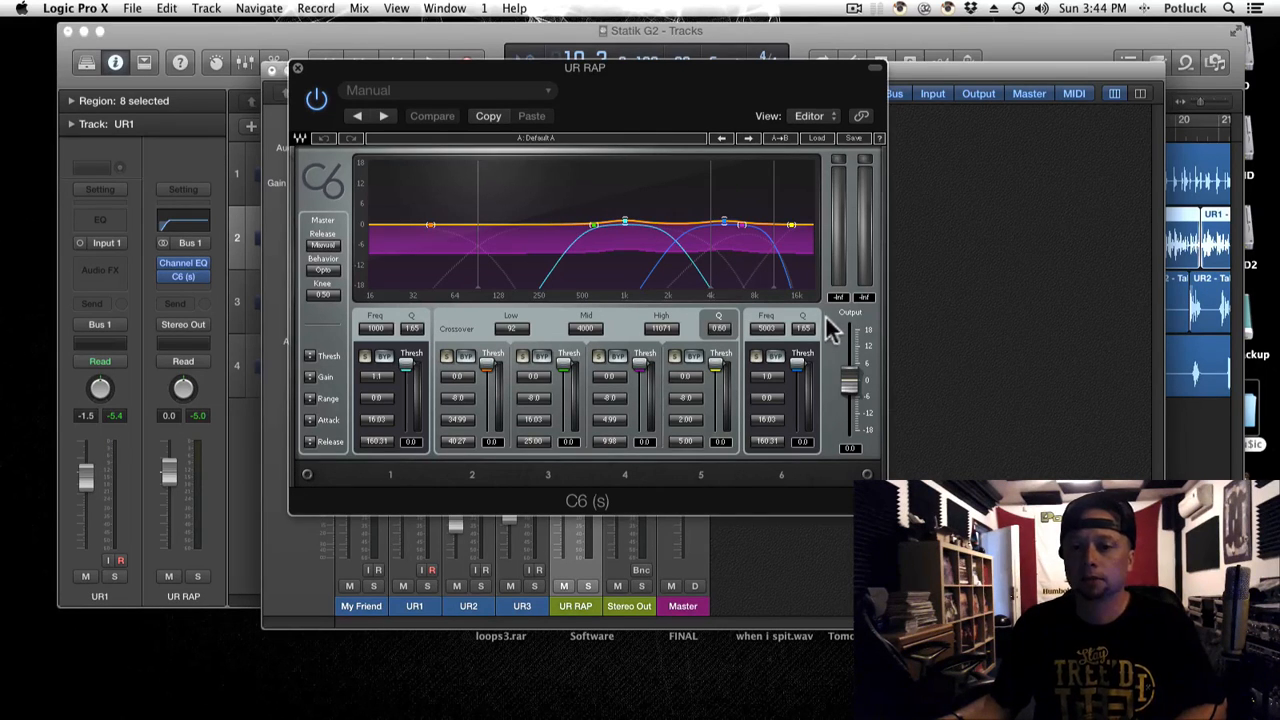
# Load the Male Dialogue vocal preset in the C6 and set band 1 to 167 Hz with a gain of -2.5.
pyautogui.click(817, 138)
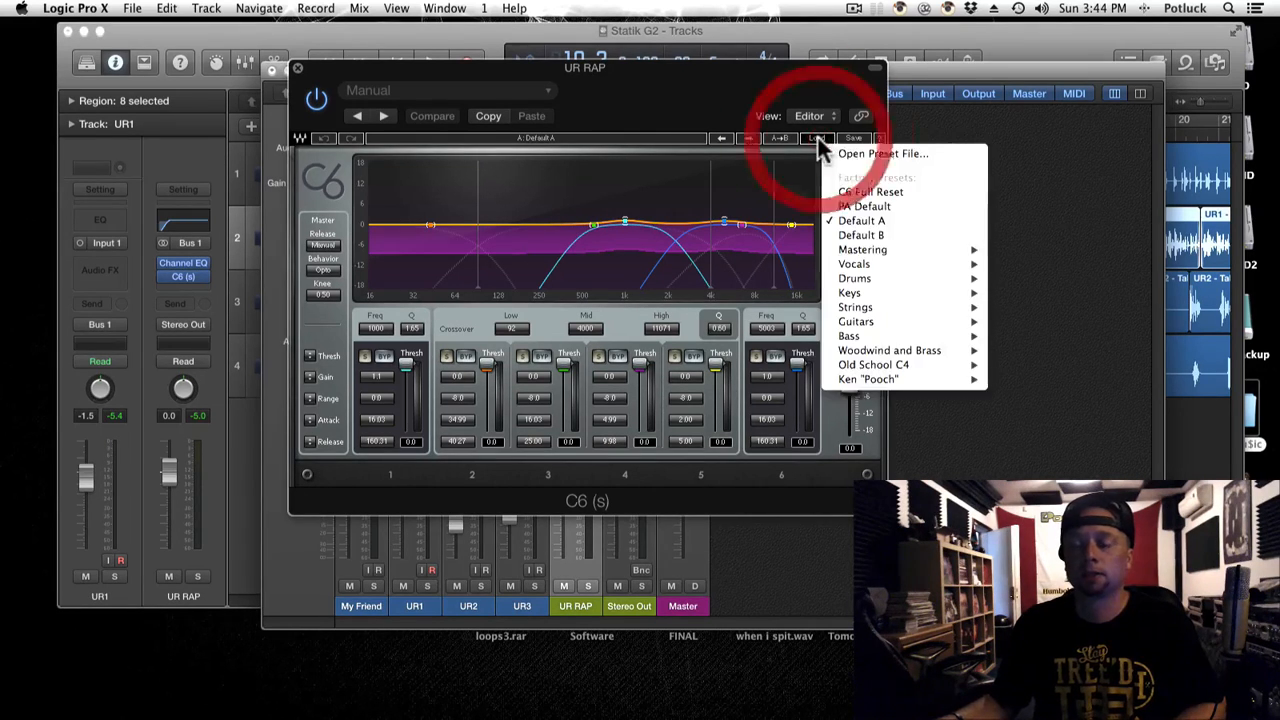
pyautogui.moveTo(924, 263)
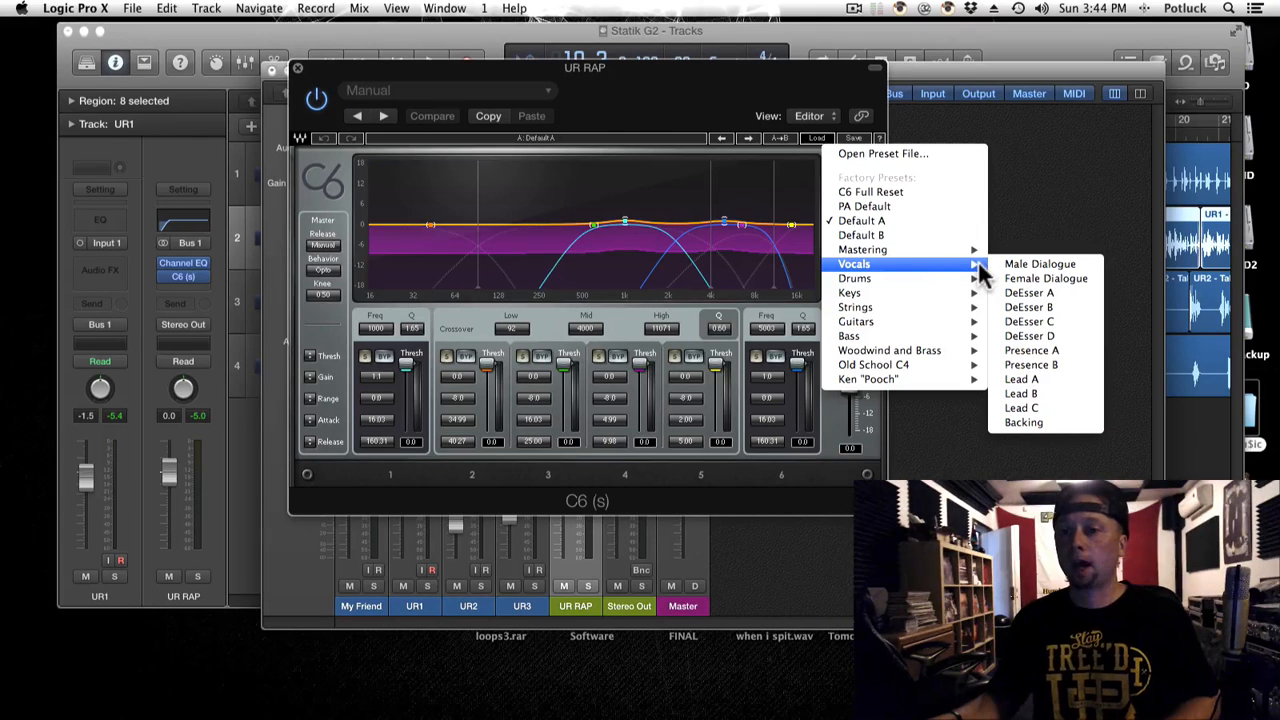
pyautogui.click(1020, 264)
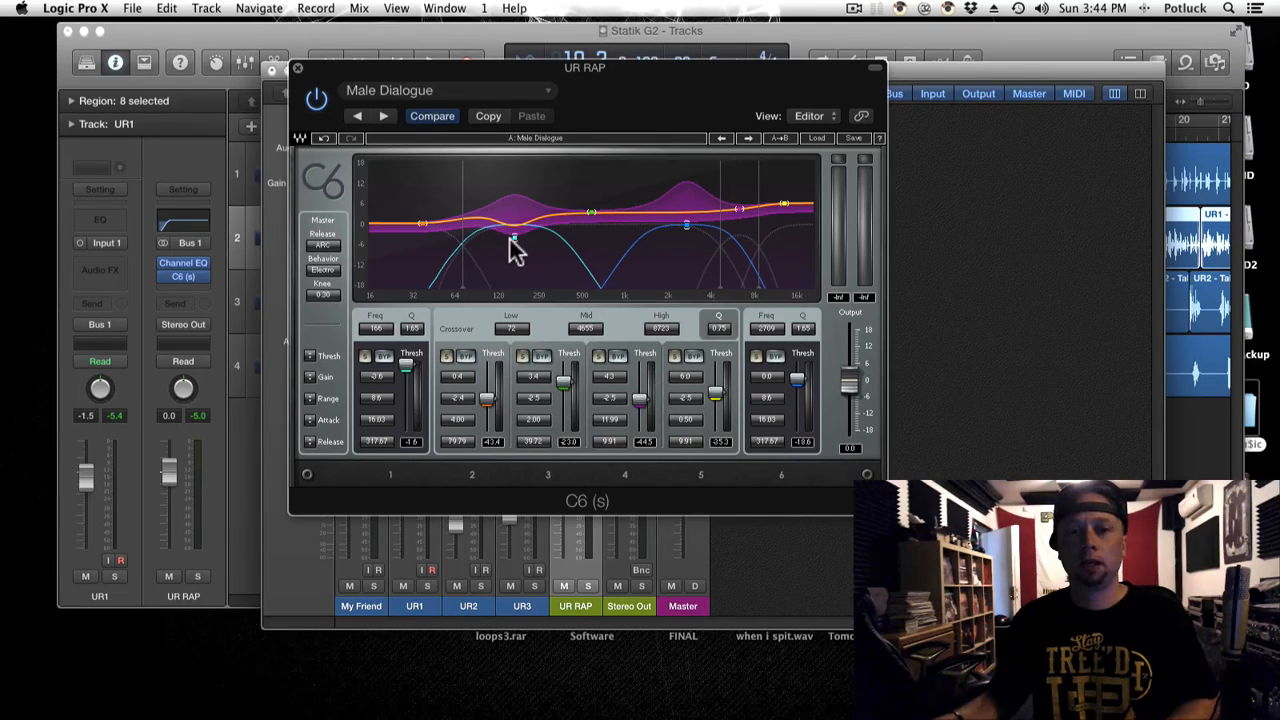
pyautogui.moveTo(512, 238); pyautogui.dragTo(514, 235)
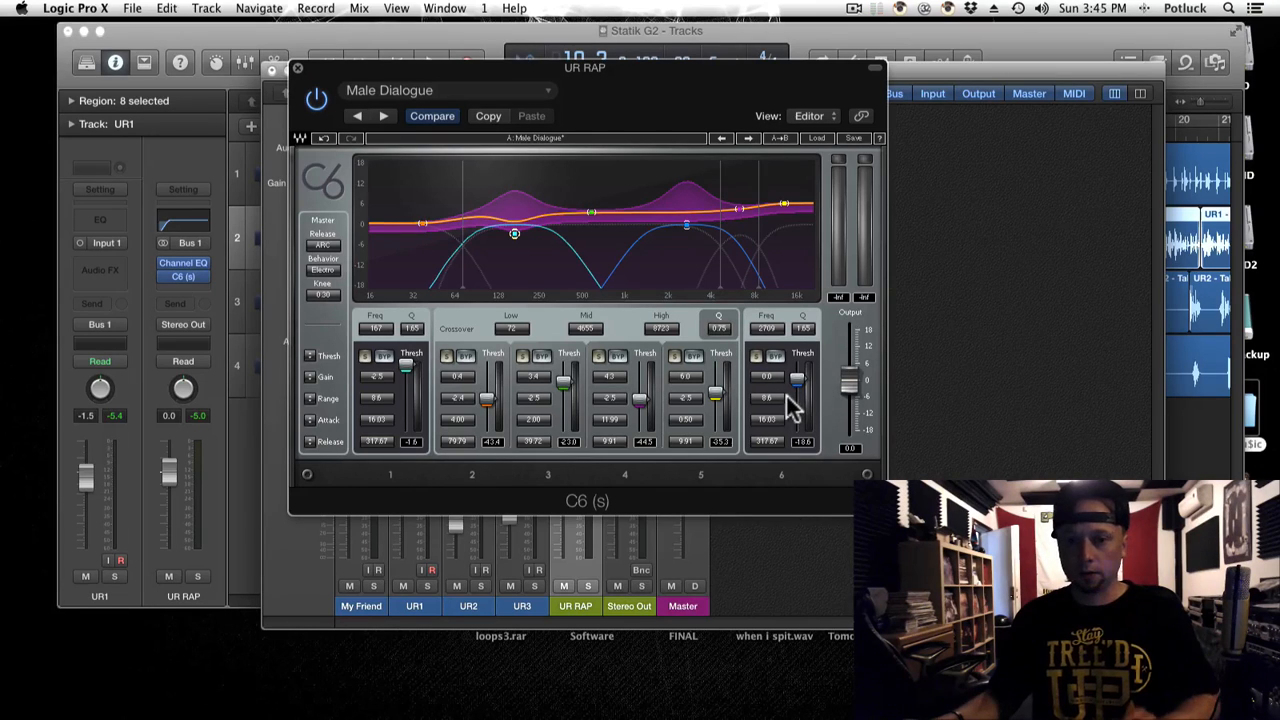
# Play the song and compare the vocals with the C6 bypassed and active, leaving the plug-in switched on.
pyautogui.moveTo(641, 85)
pyautogui.mouseDown()
pyautogui.moveTo(714, 268)
pyautogui.moveTo(705, 118)
pyautogui.moveTo(643, 106)
pyautogui.mouseUp()
pyautogui.press('space')
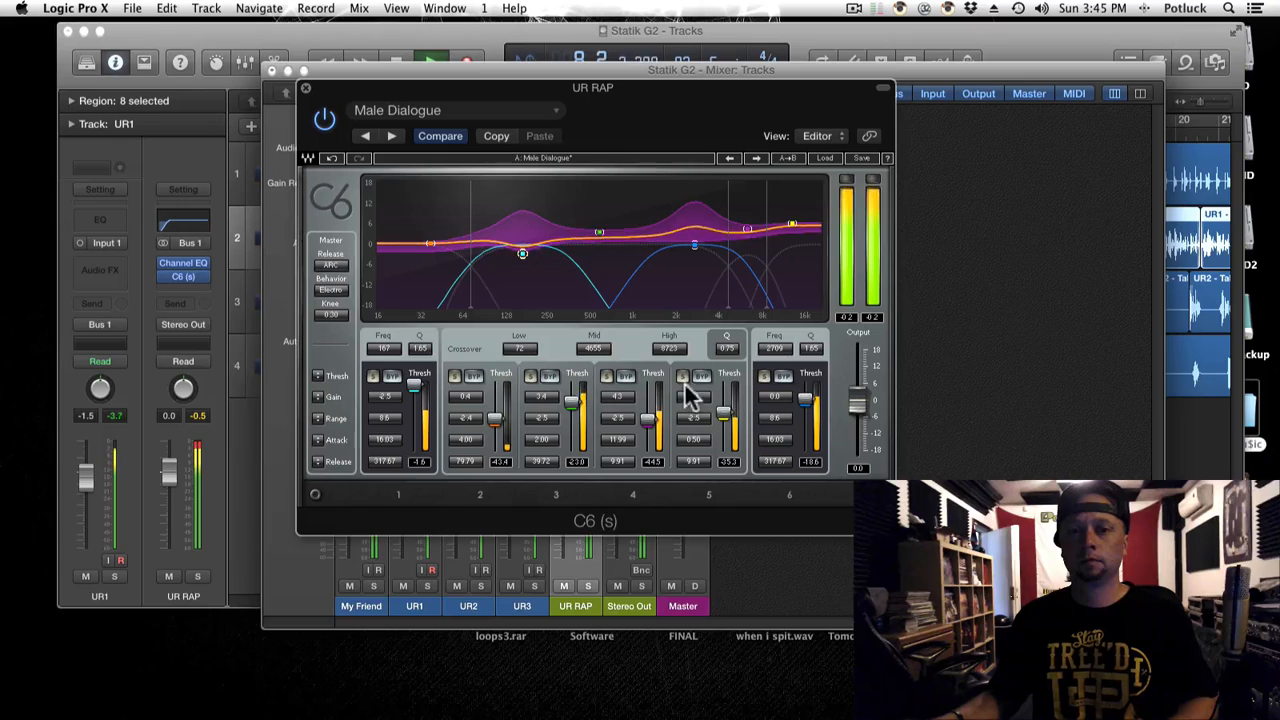
pyautogui.click(328, 119)
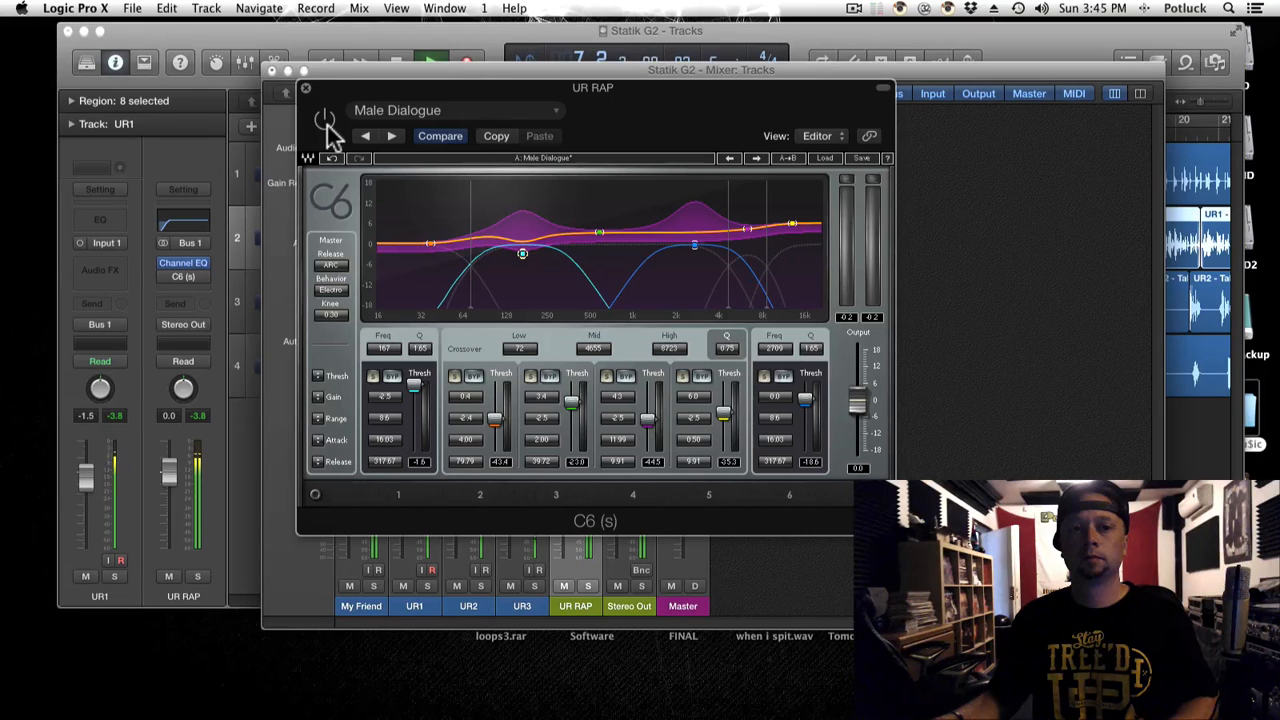
pyautogui.click(325, 121)
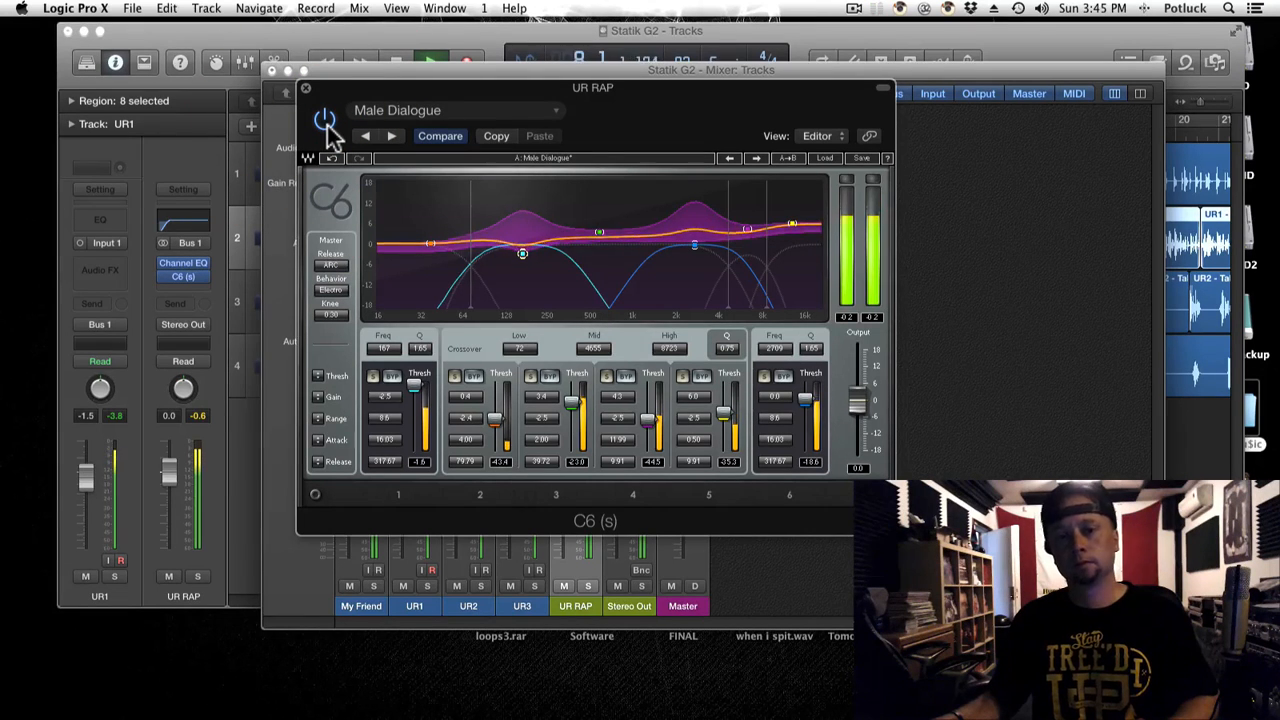
pyautogui.click(325, 121)
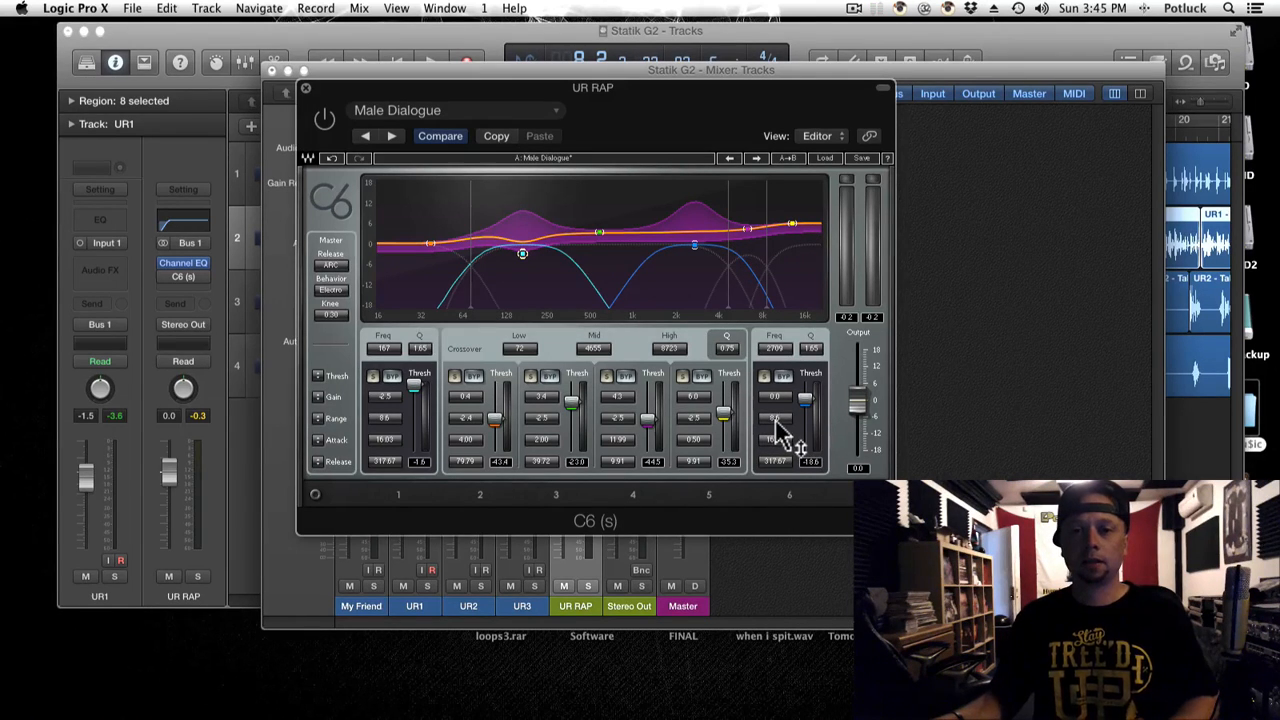
pyautogui.click(324, 118)
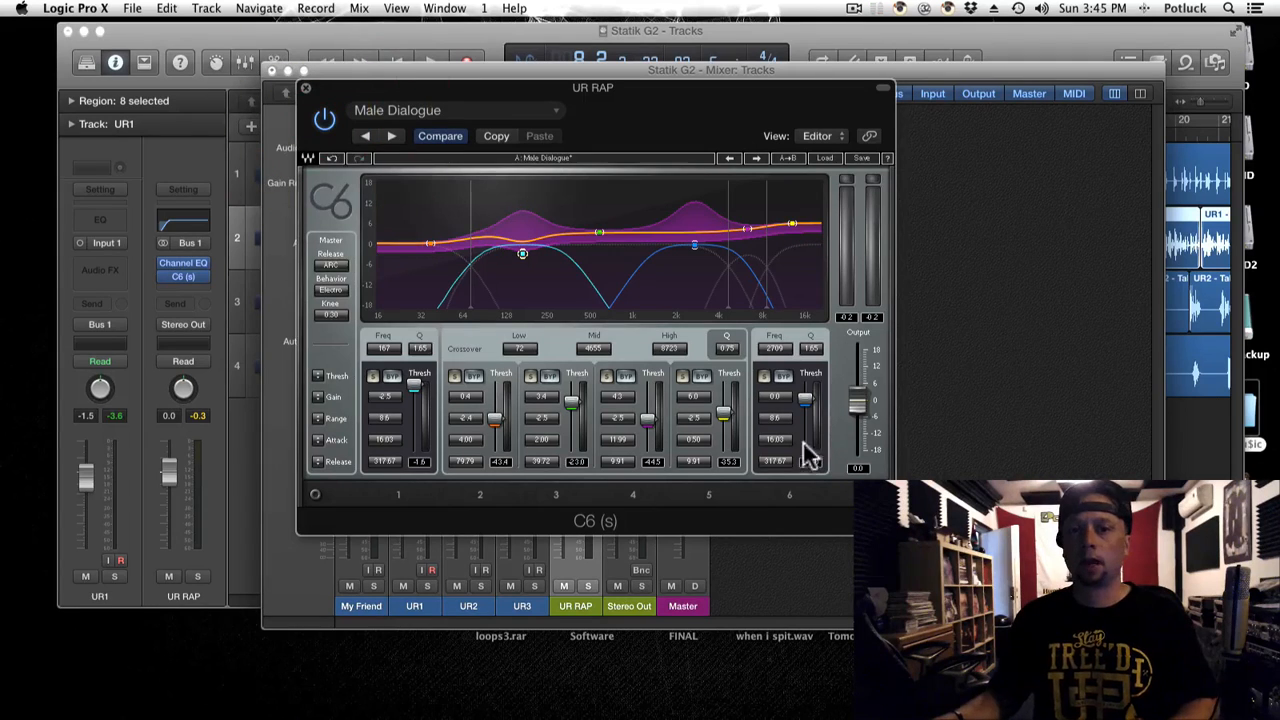
# Set the C6's band 5 gain to 5.0 and its band 6 range to 2.9.
pyautogui.moveTo(792, 223); pyautogui.dragTo(793, 224)
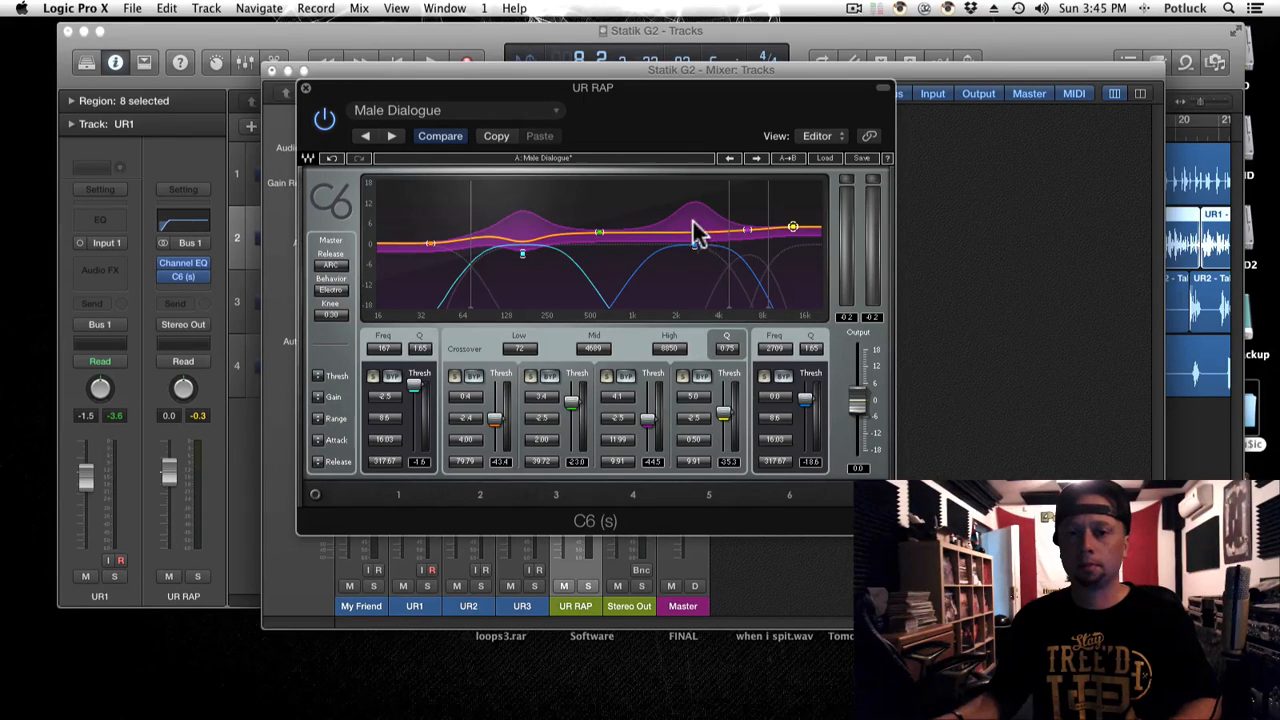
pyautogui.click(775, 419)
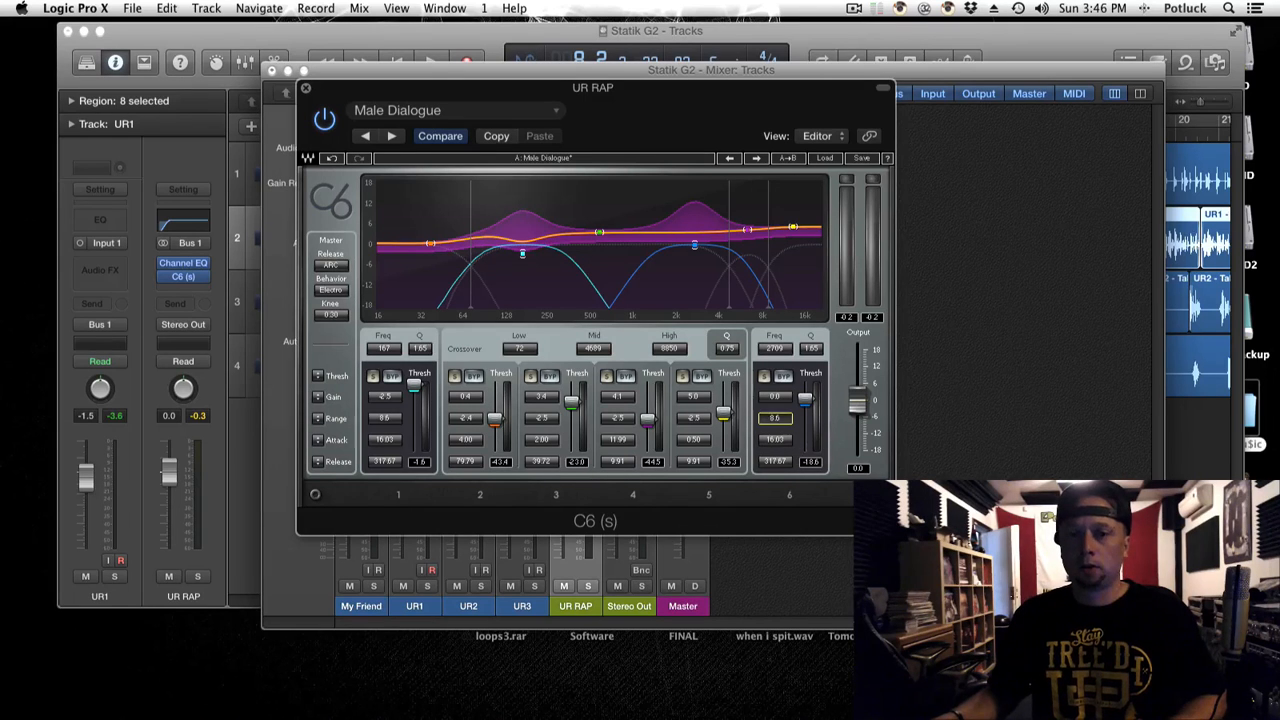
pyautogui.moveTo(775, 419)
pyautogui.mouseDown()
pyautogui.moveTo(775, 454)
pyautogui.moveTo(775, 420)
pyautogui.mouseUp()
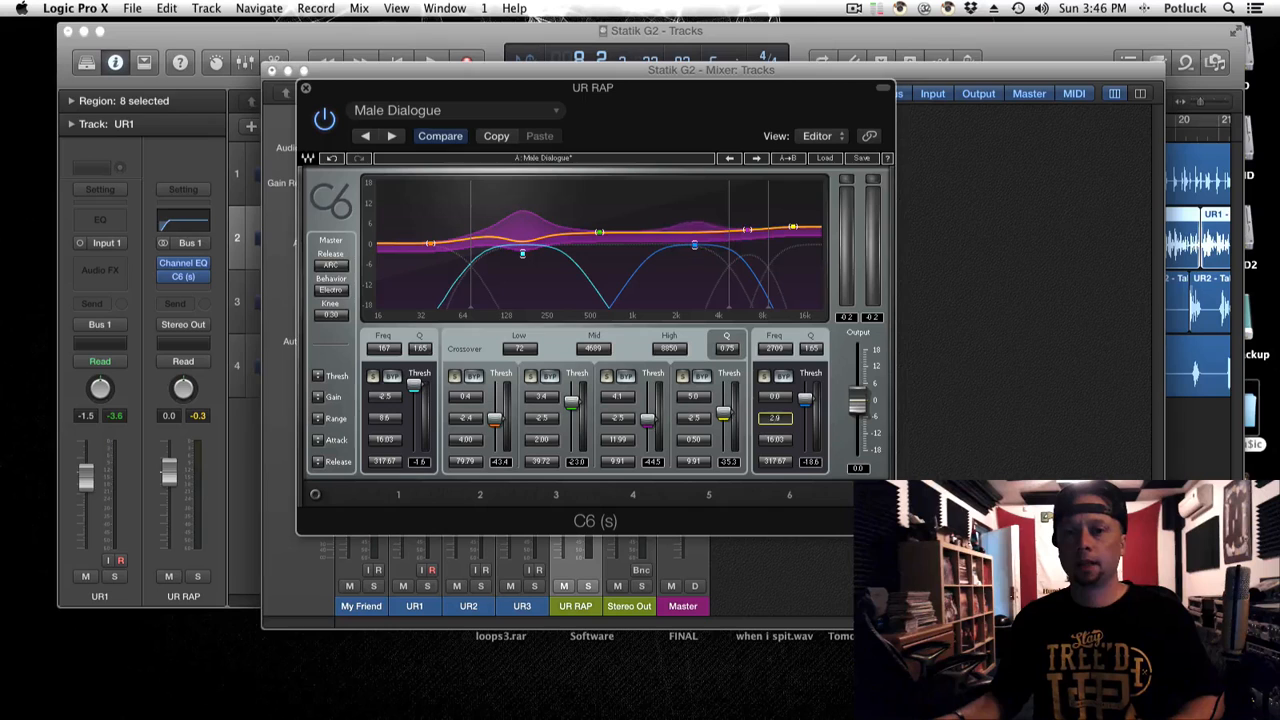
# Sweep the C6's band 6 range through boosts and cuts, up to 11.8 and down to -9.9, ending at -4.5.
pyautogui.moveTo(775, 420); pyautogui.dragTo(775, 424)
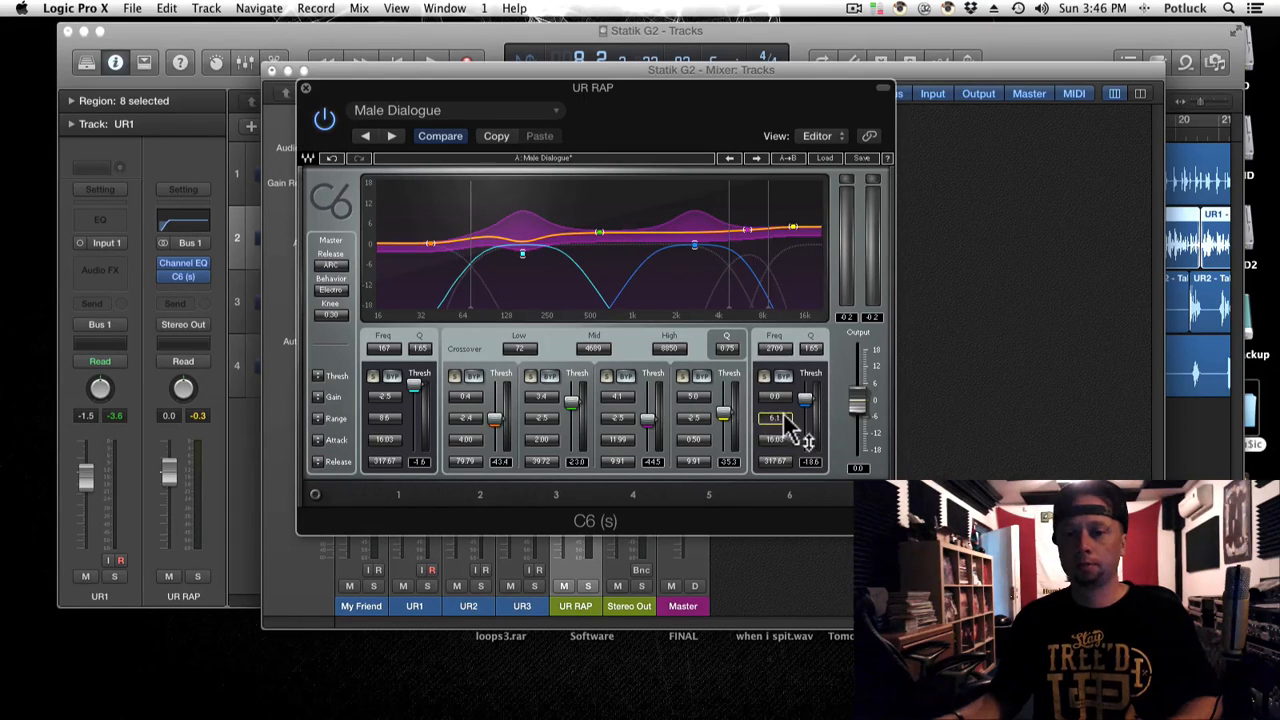
pyautogui.moveTo(775, 419)
pyautogui.mouseDown()
pyautogui.moveTo(775, 456)
pyautogui.moveTo(775, 428)
pyautogui.mouseUp()
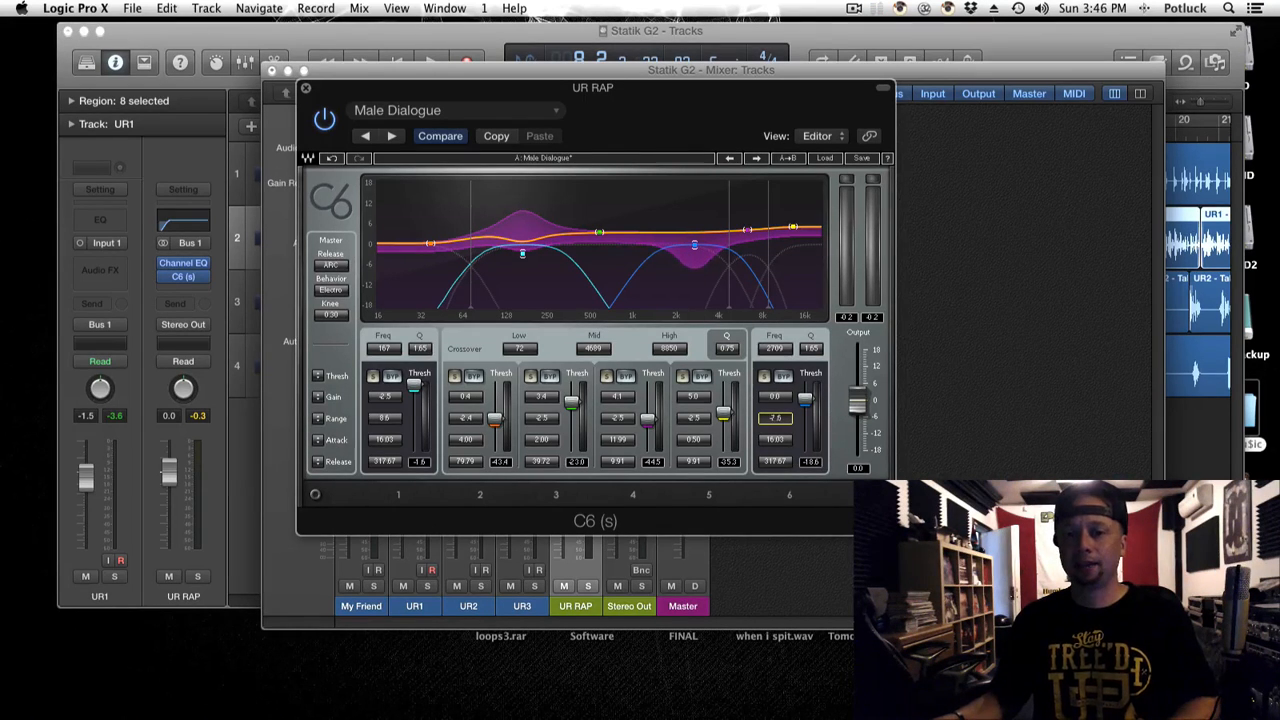
pyautogui.moveTo(775, 418); pyautogui.dragTo(775, 357)
pyautogui.moveTo(775, 418); pyautogui.dragTo(775, 504)
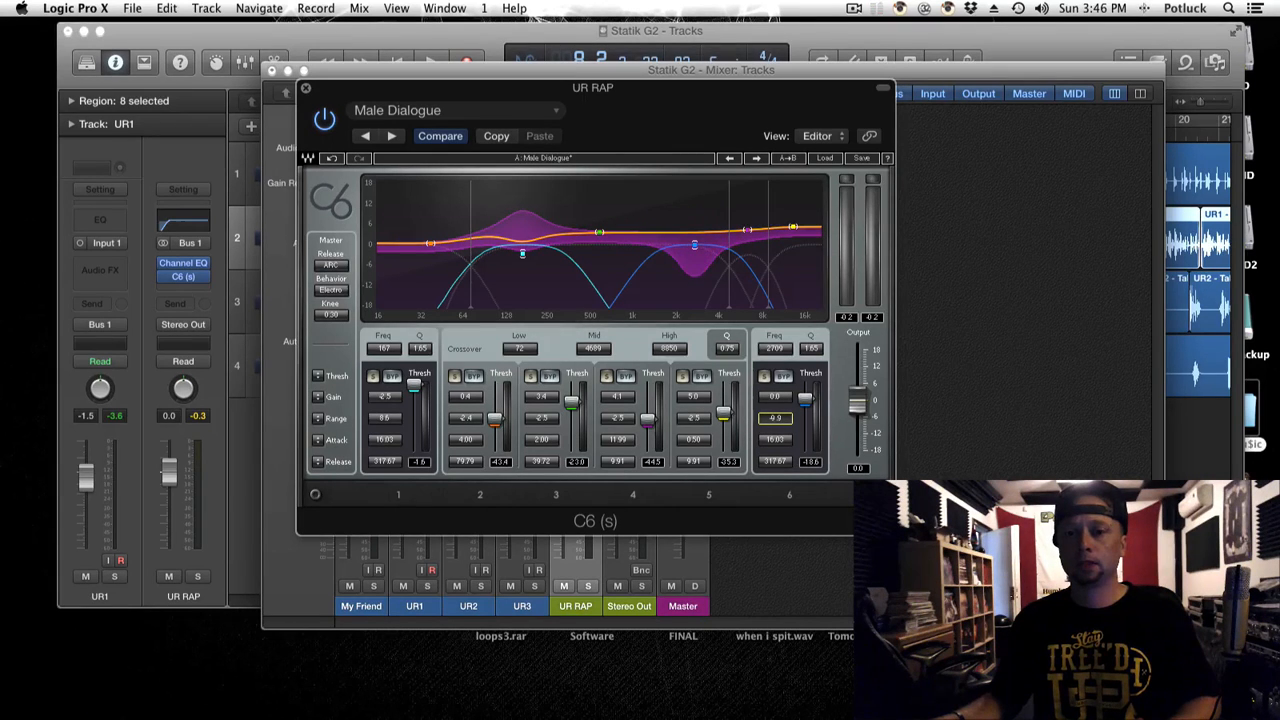
pyautogui.moveTo(775, 418); pyautogui.dragTo(775, 396)
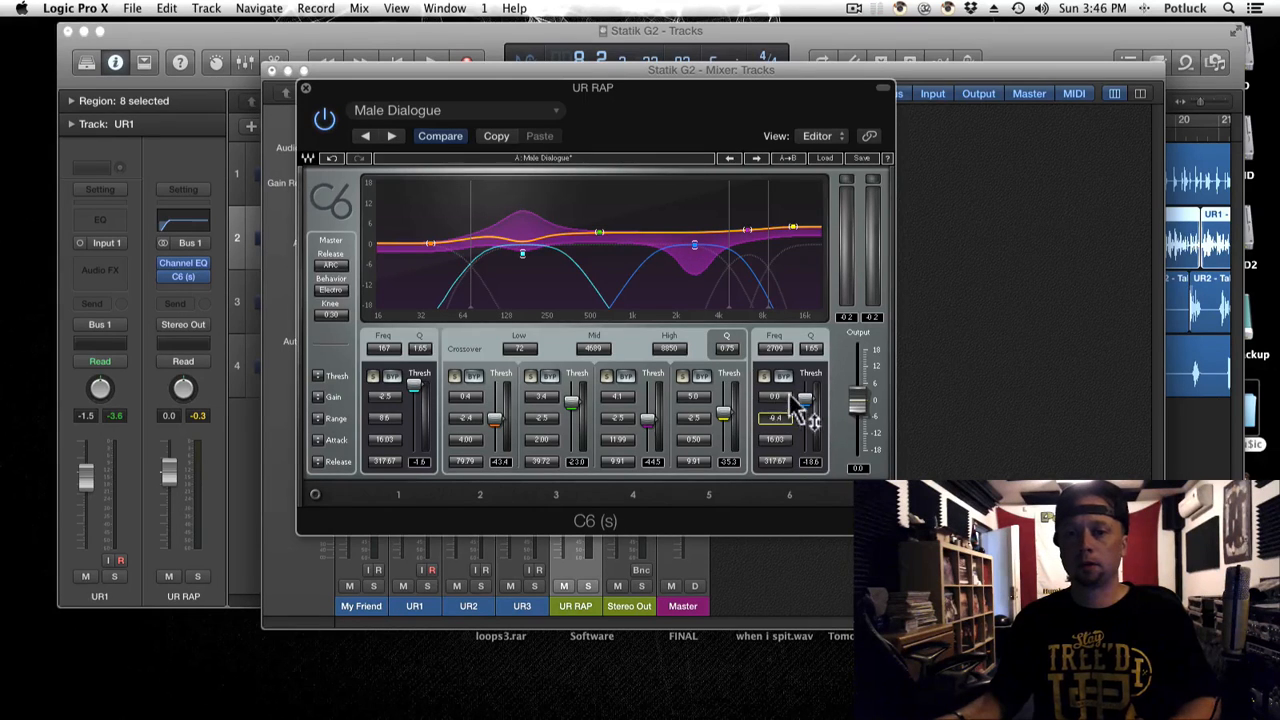
pyautogui.moveTo(775, 418); pyautogui.dragTo(775, 372)
pyautogui.moveTo(775, 418); pyautogui.dragTo(775, 394)
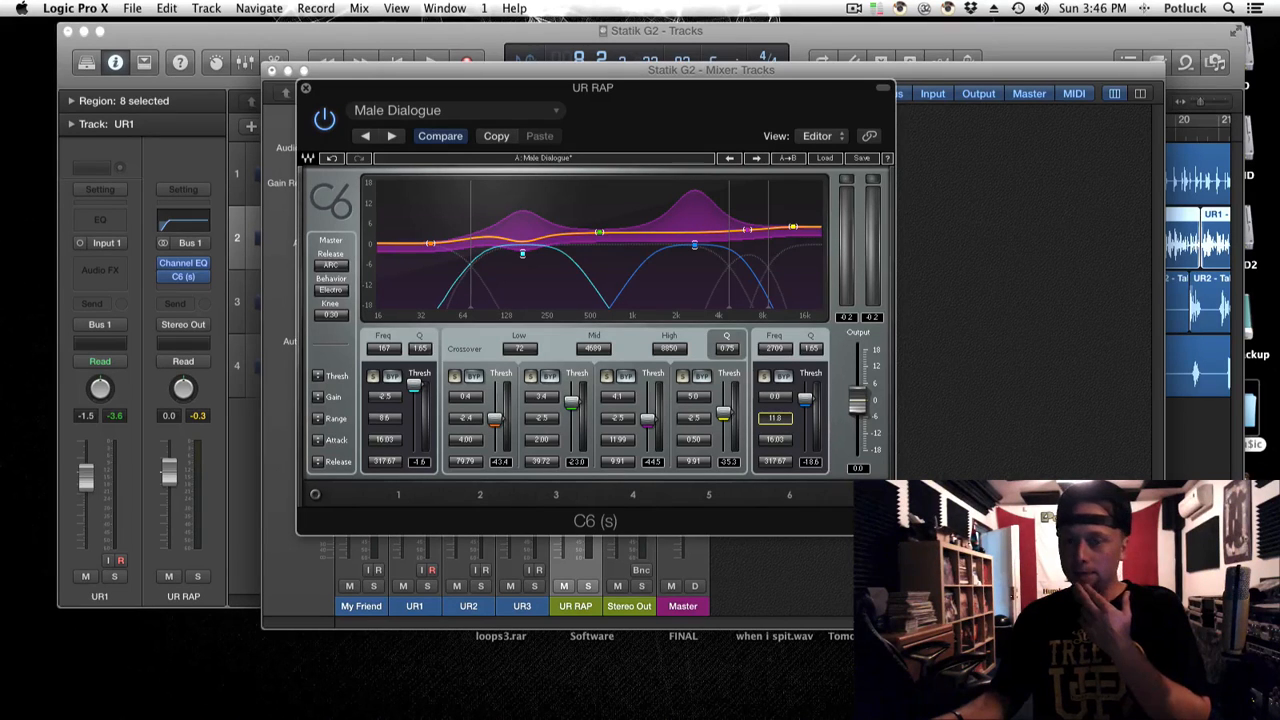
pyautogui.moveTo(775, 418); pyautogui.dragTo(775, 429)
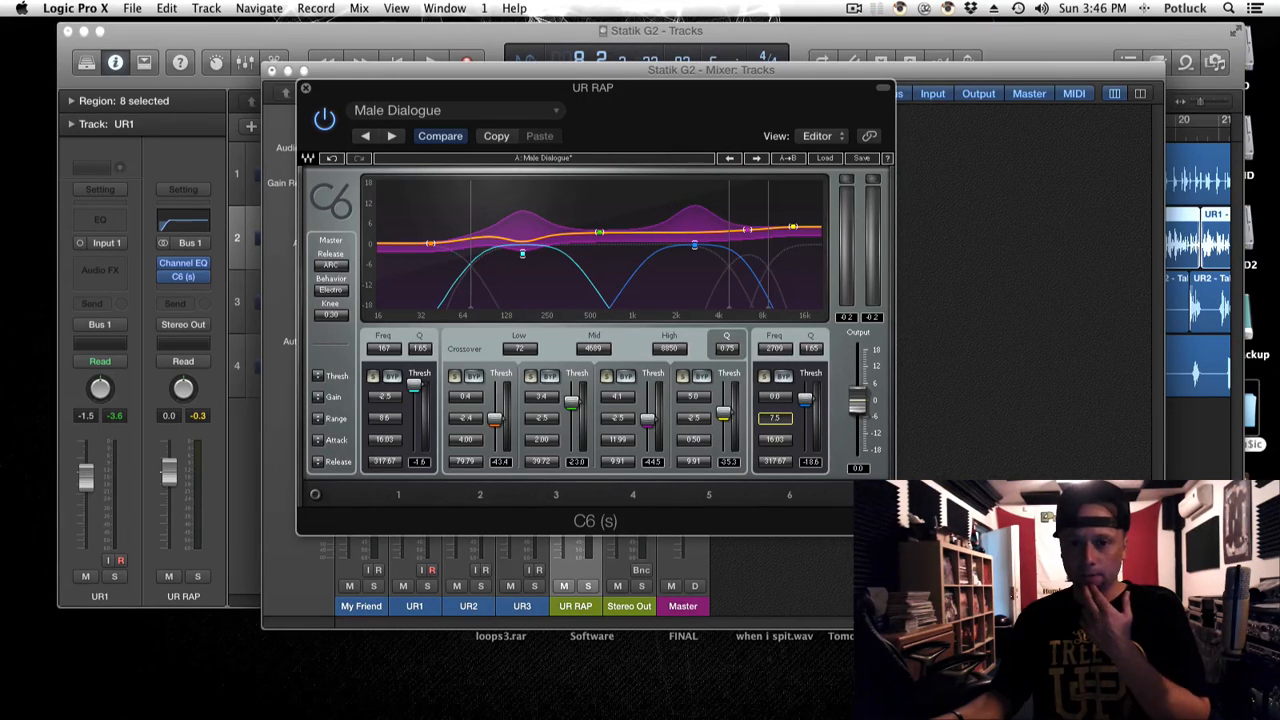
pyautogui.moveTo(775, 418); pyautogui.dragTo(775, 432)
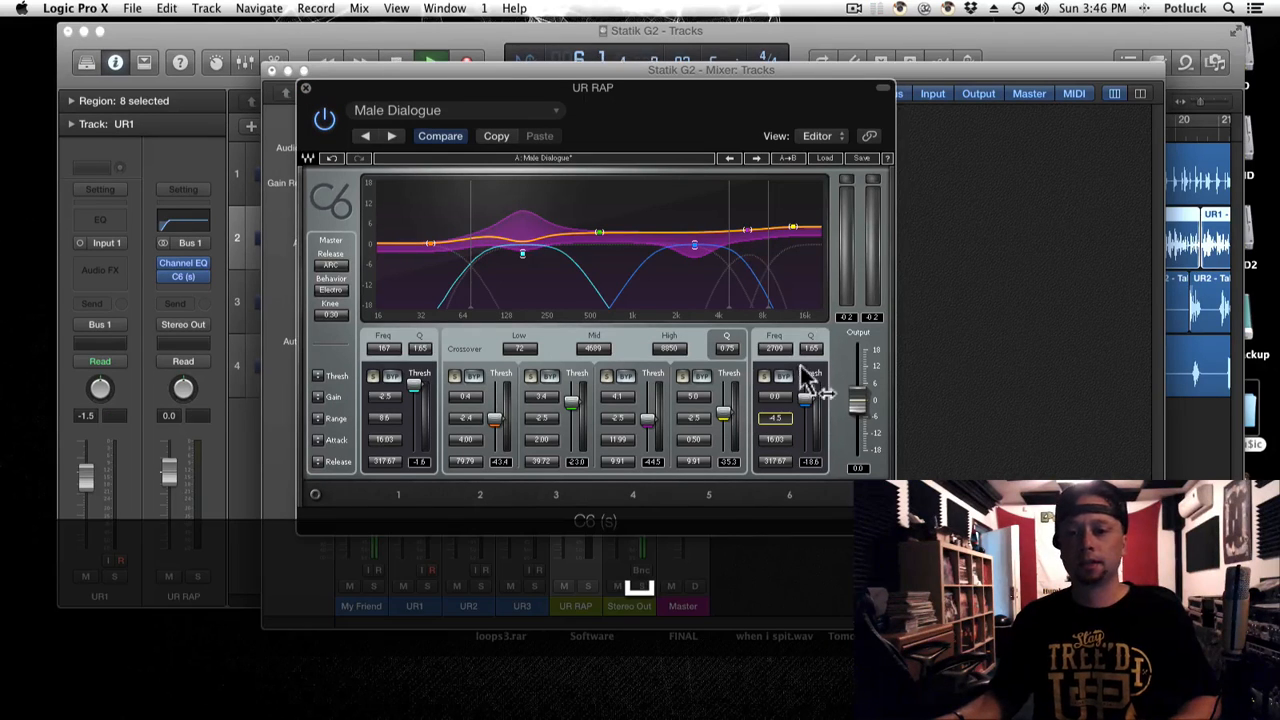
# Play the song while adjusting the C6's band 6 range, clear the clip indicators and bring the range down to a slight cut.
pyautogui.press('space')
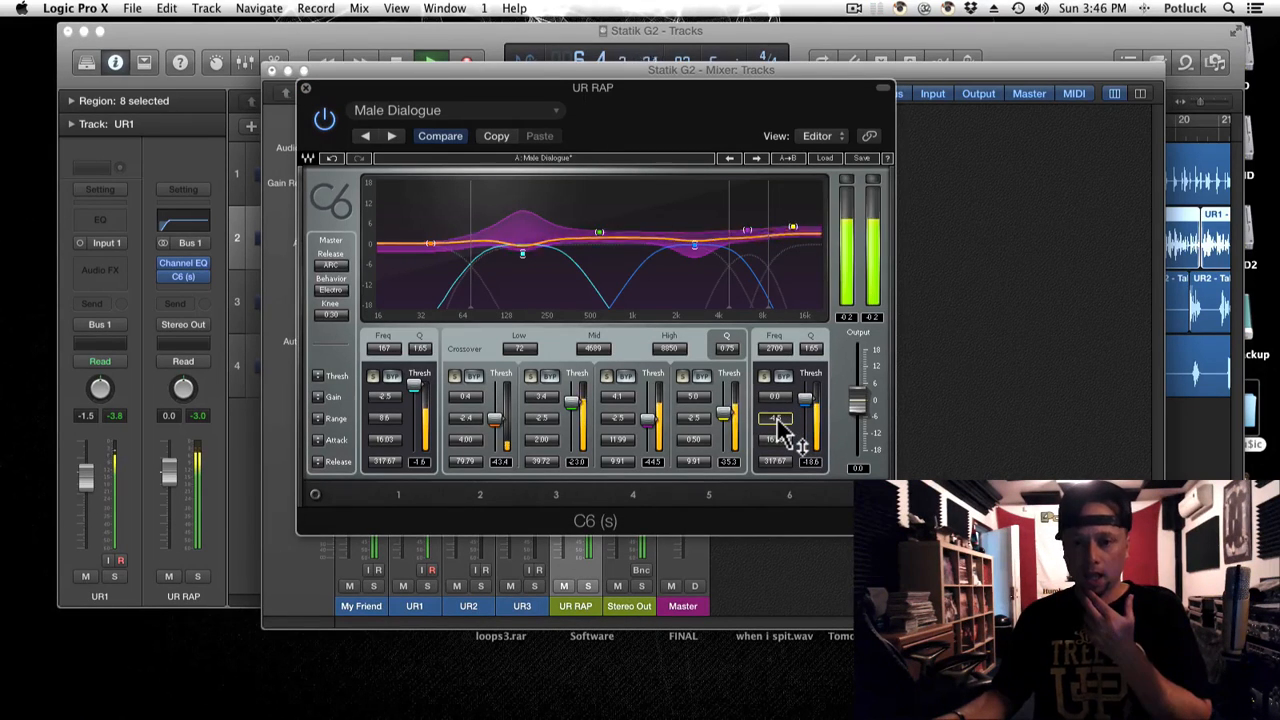
pyautogui.moveTo(777, 420); pyautogui.dragTo(777, 382)
pyautogui.press('space')
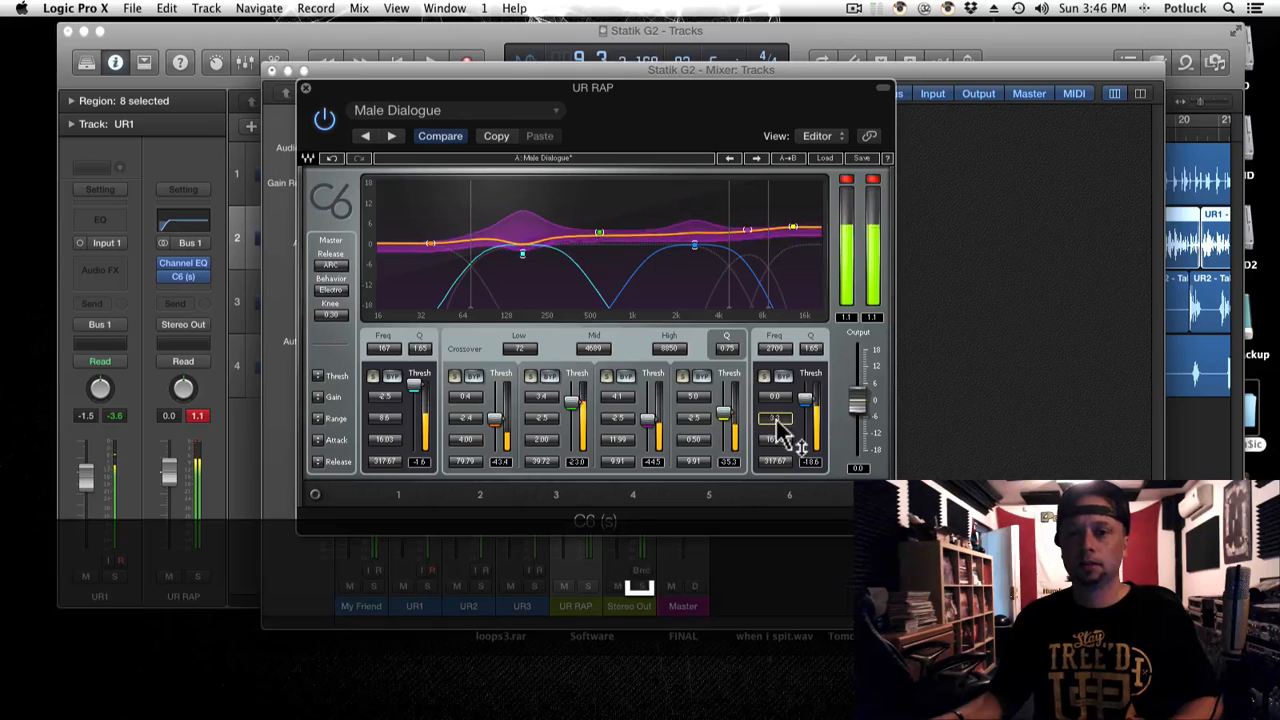
pyautogui.click(876, 188)
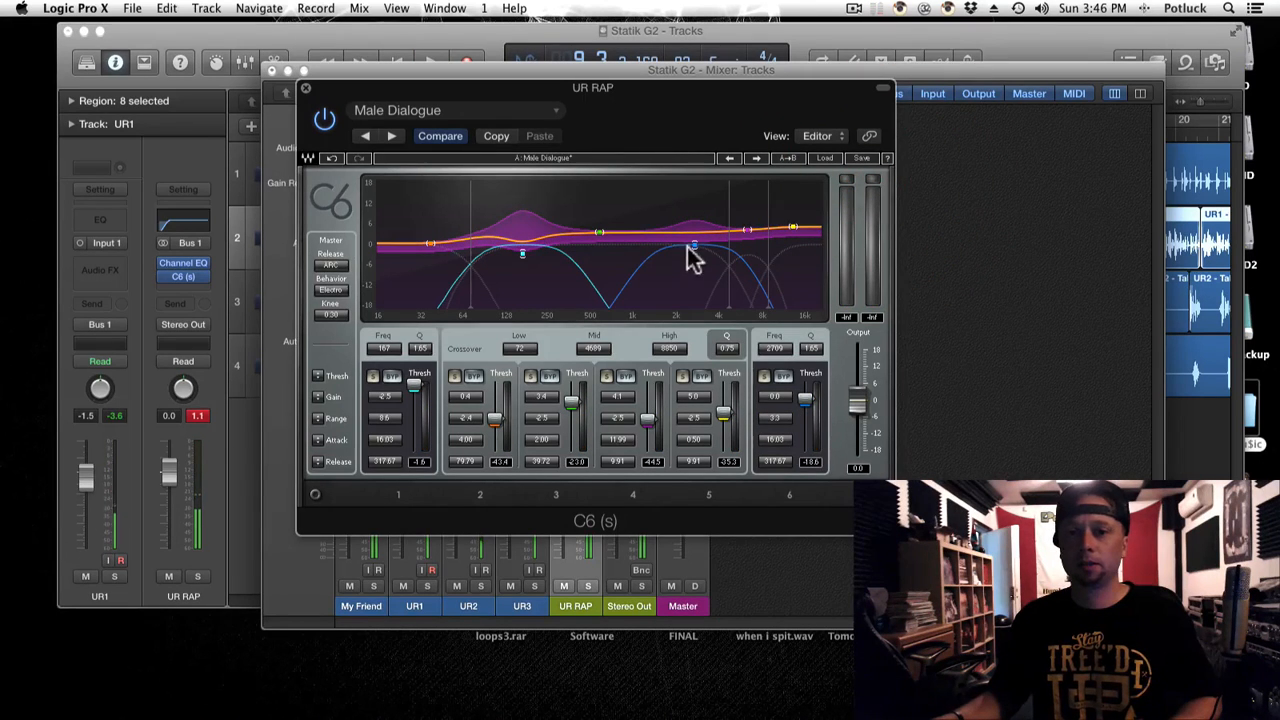
pyautogui.moveTo(780, 430); pyautogui.dragTo(780, 441)
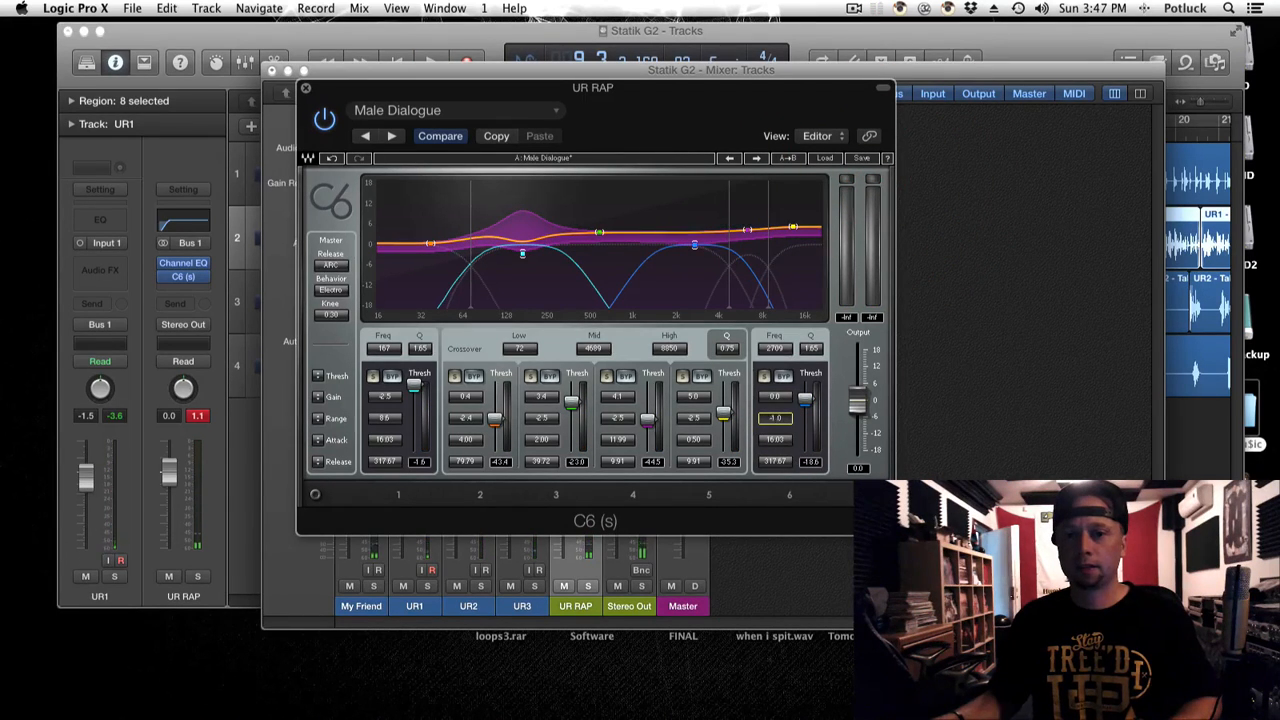
# Play the song, close the C6 window and lower the UR RAP bus fader to -4.0 dB.
pyautogui.press('space')
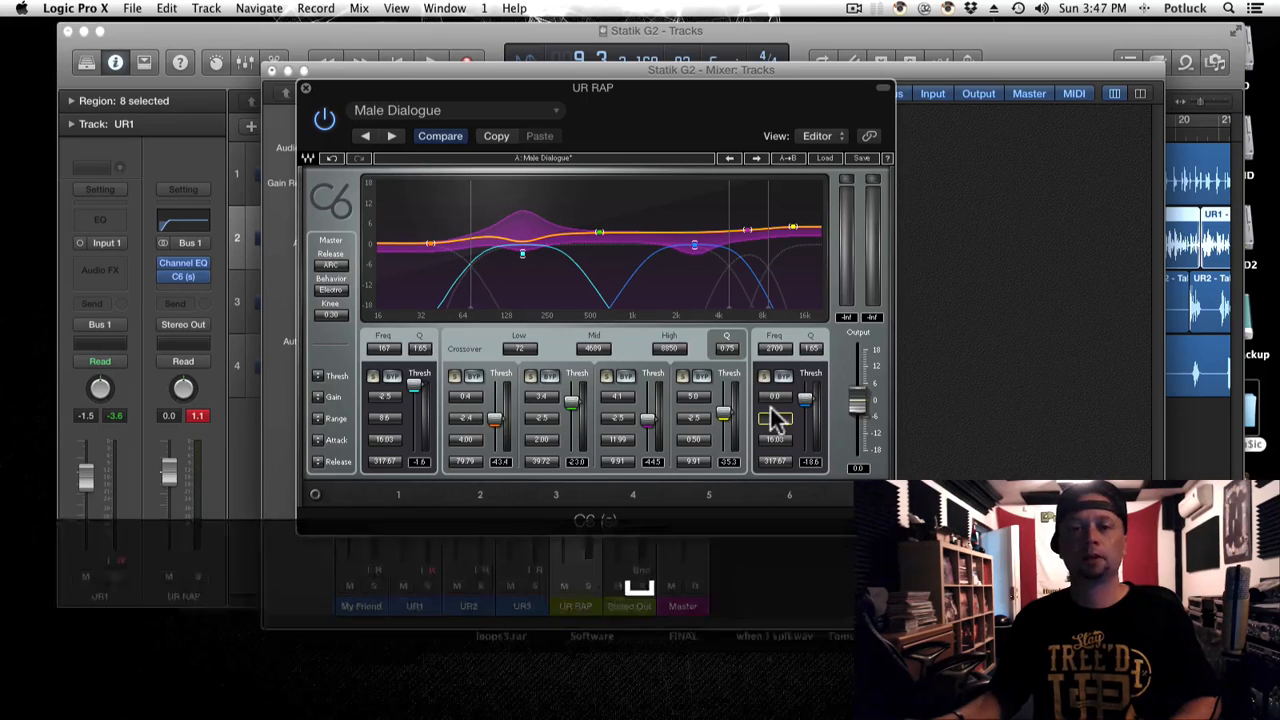
pyautogui.click(307, 90)
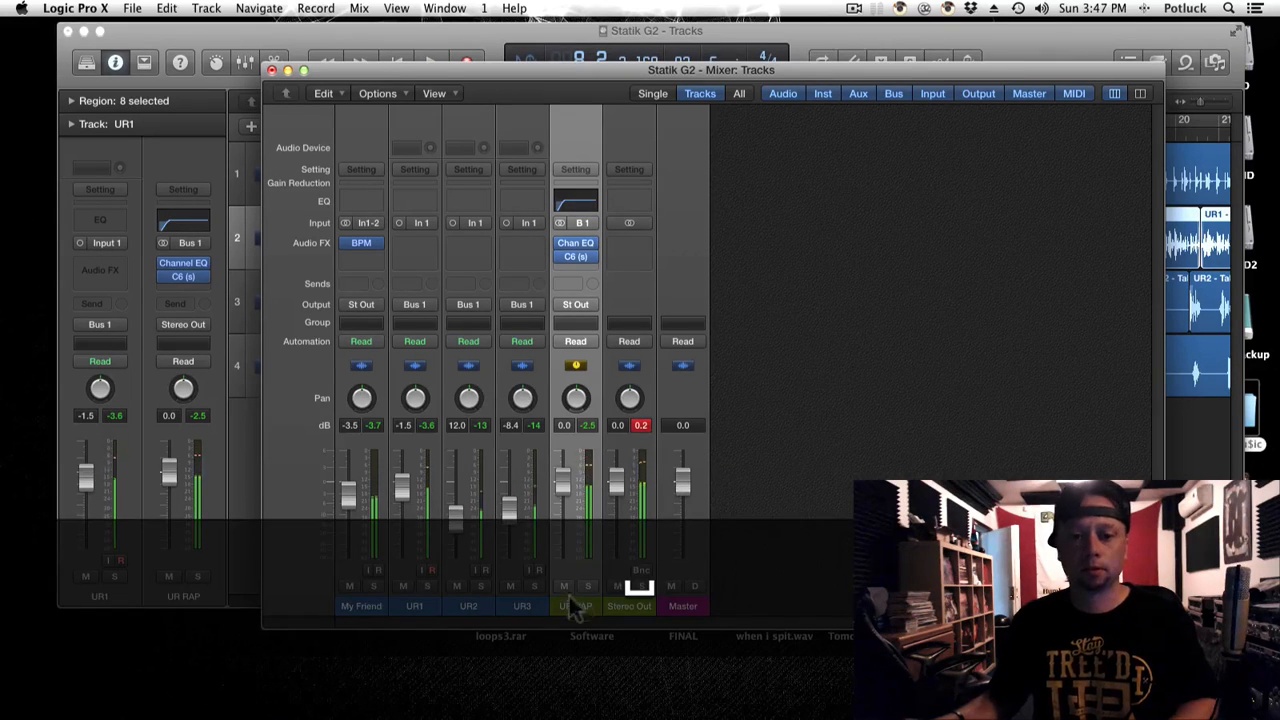
pyautogui.moveTo(561, 490); pyautogui.dragTo(557, 518)
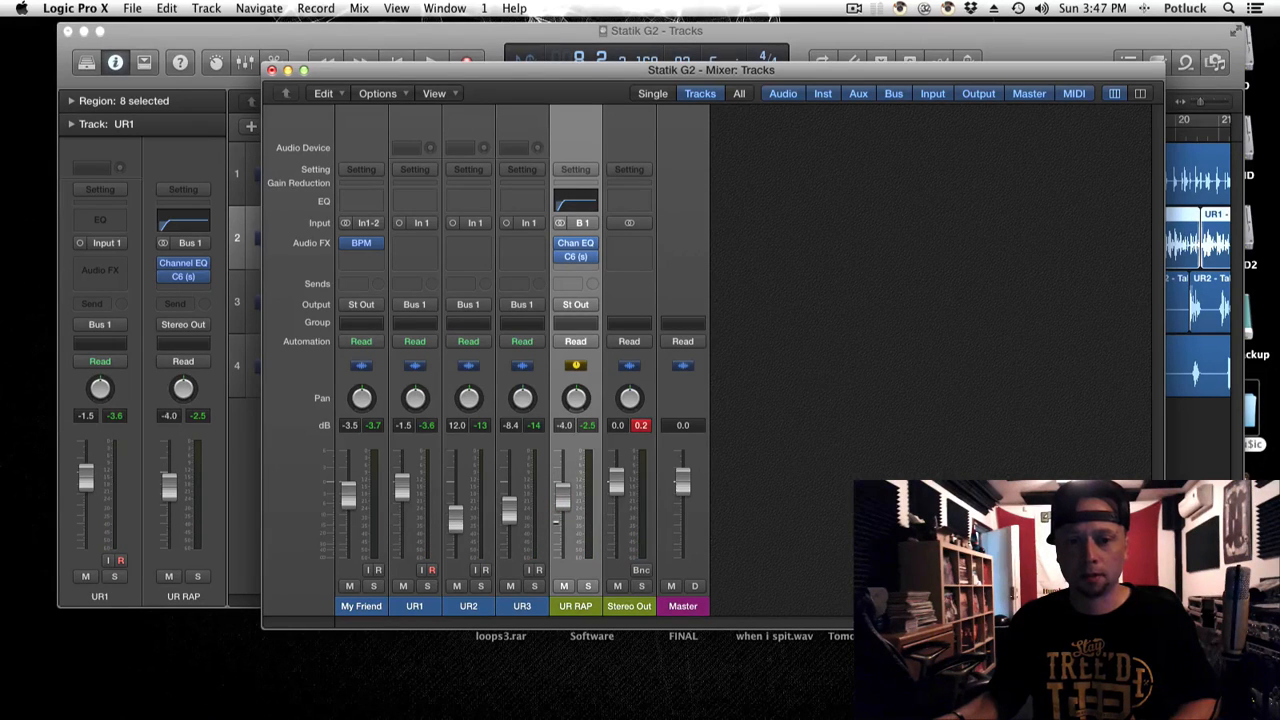
# Insert the Waves CLA-76 (s) compressor after the C6 on the UR RAP strip and move its window clear of the faders.
pyautogui.click(588, 264)
pyautogui.moveTo(655, 470)
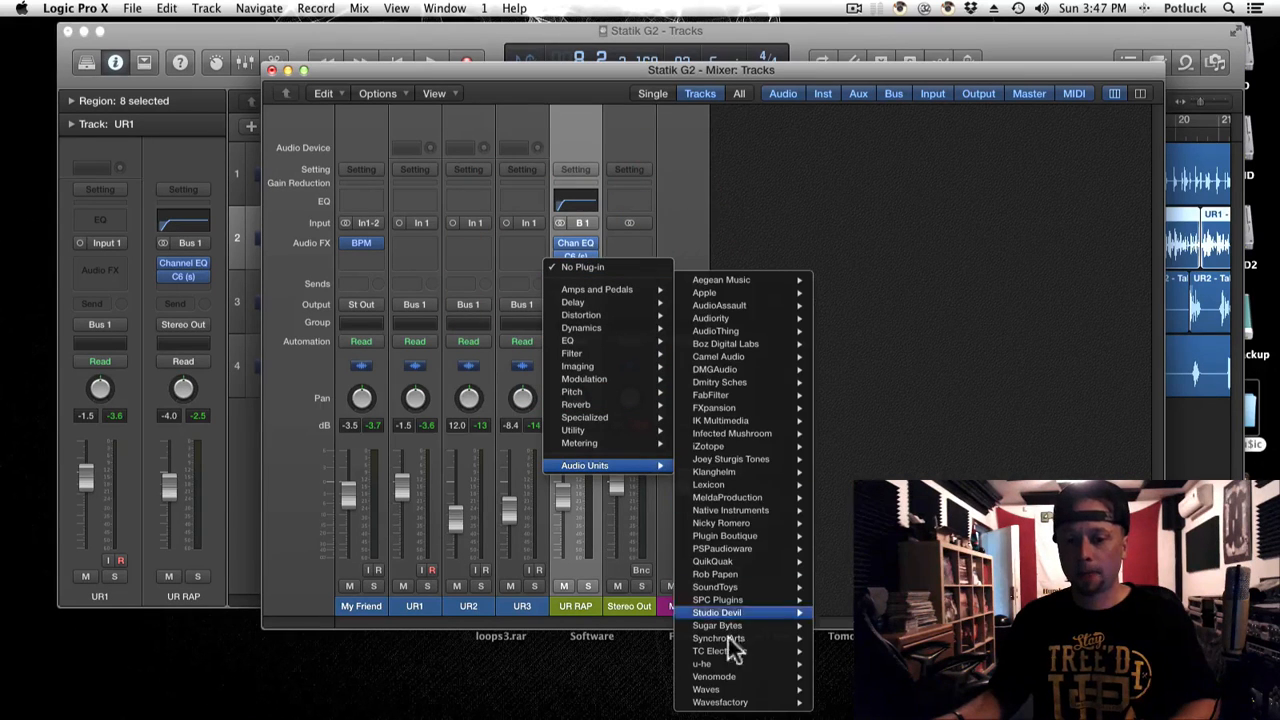
pyautogui.moveTo(732, 690)
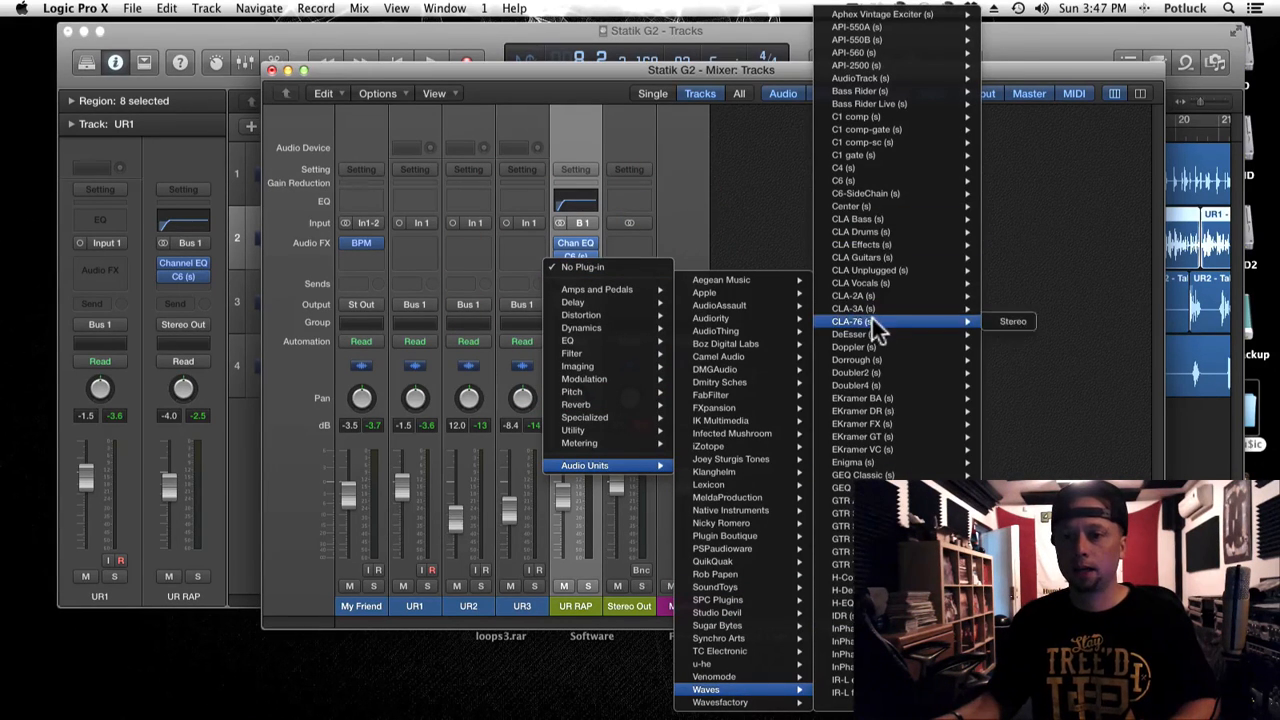
pyautogui.click(858, 322)
pyautogui.moveTo(454, 124); pyautogui.dragTo(844, 131)
pyautogui.moveTo(519, 251); pyautogui.dragTo(507, 248)
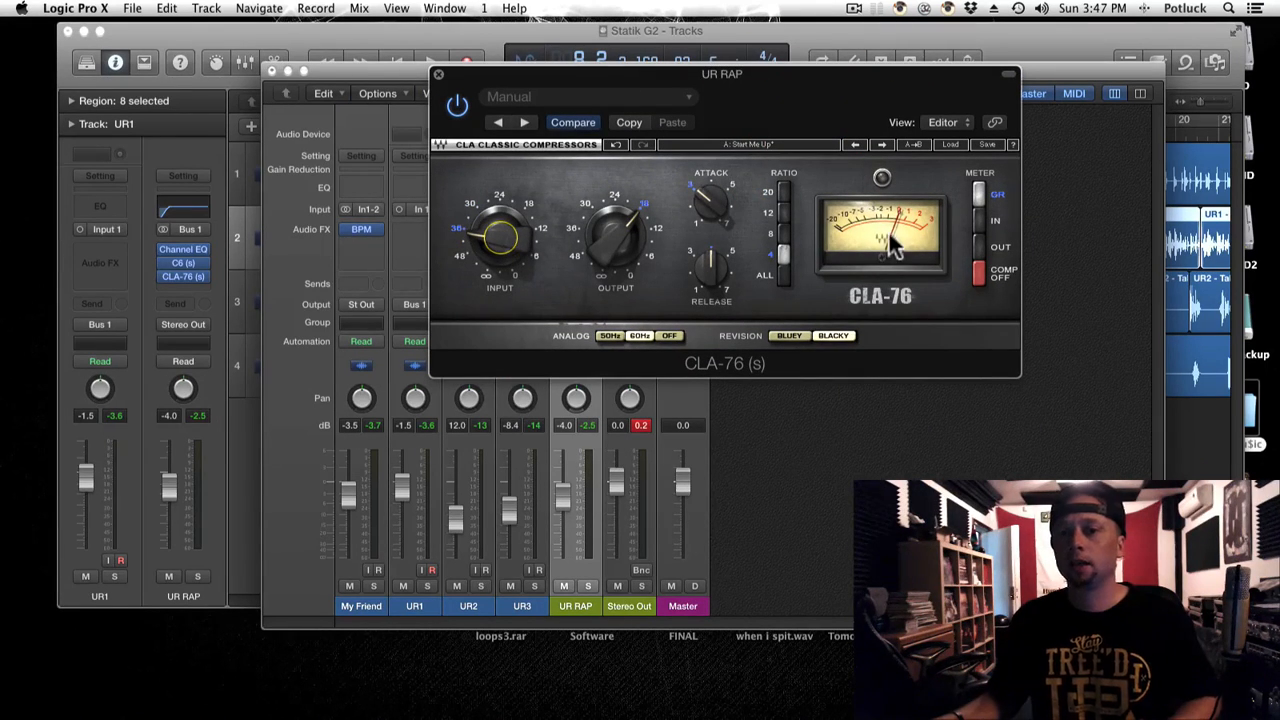
pyautogui.moveTo(819, 154)
pyautogui.mouseDown()
pyautogui.moveTo(820, 143)
pyautogui.moveTo(709, 140)
pyautogui.mouseUp()
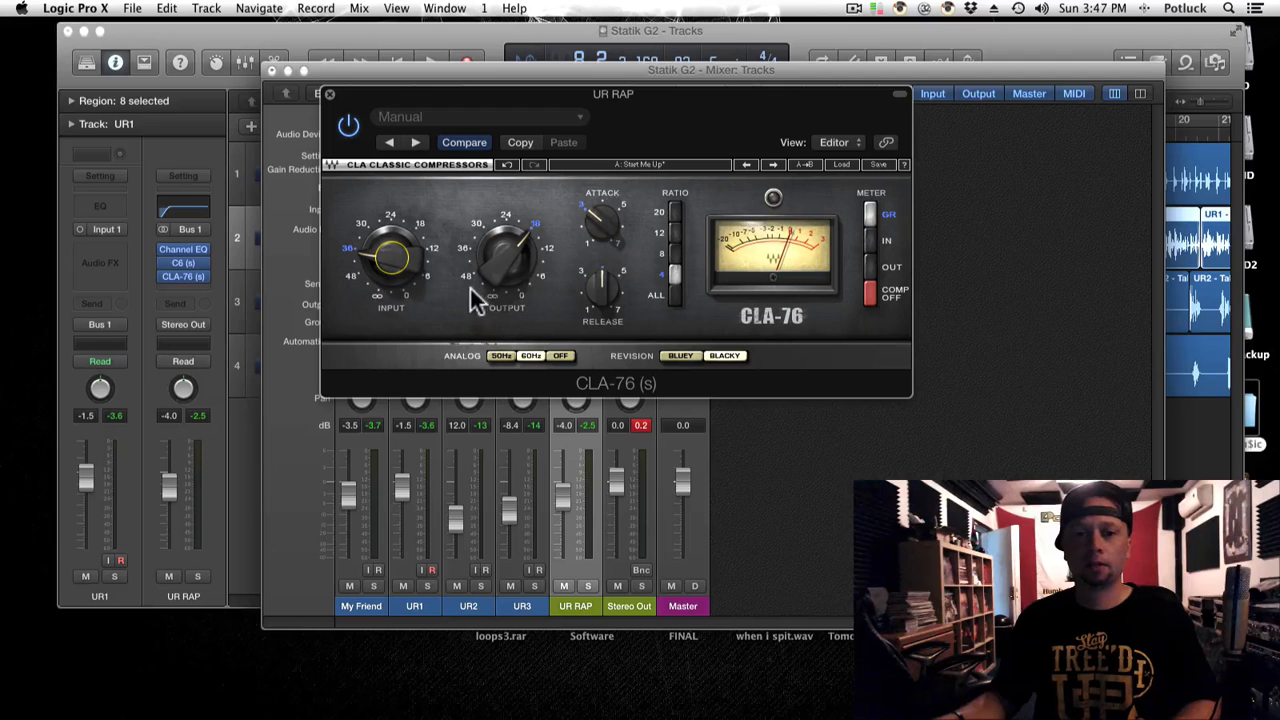
pyautogui.moveTo(690, 140)
pyautogui.mouseDown()
pyautogui.moveTo(691, 163)
pyautogui.moveTo(694, 120)
pyautogui.moveTo(705, 122)
pyautogui.mouseUp()
# Try different CLA-76 input levels with the song playing and stopped, ending at -33.9.
pyautogui.moveTo(402, 249)
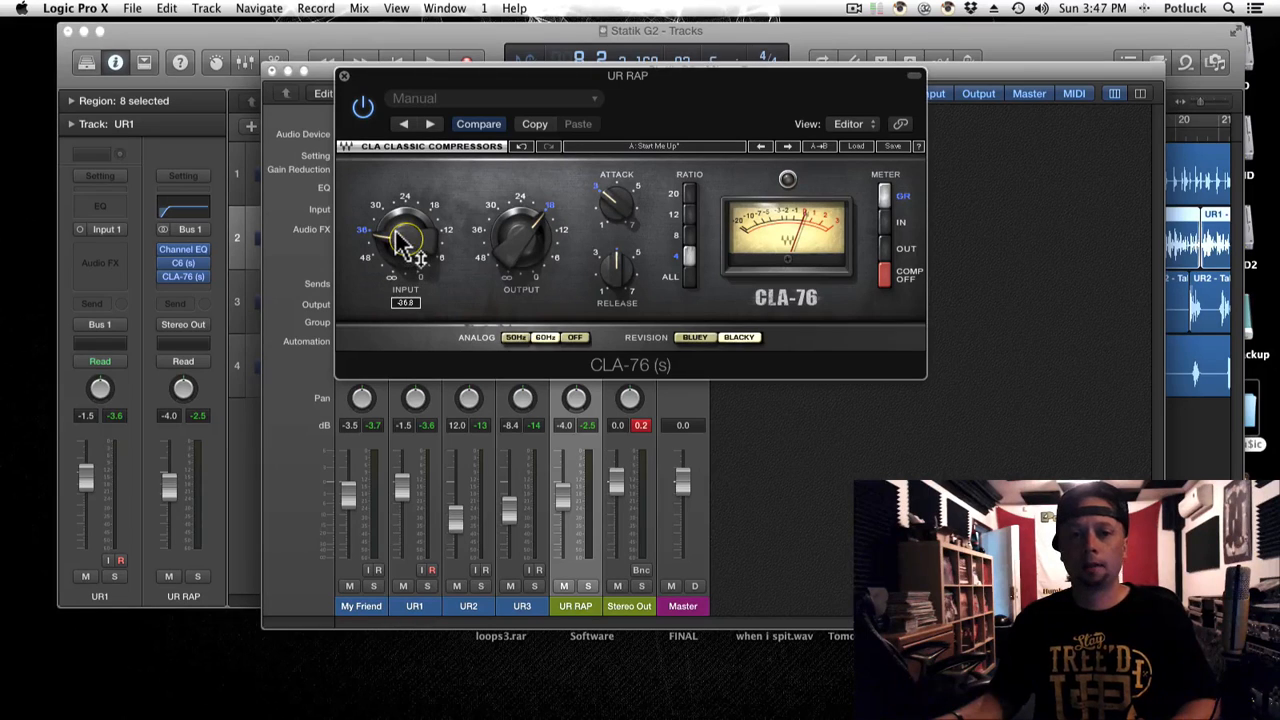
pyautogui.moveTo(414, 257); pyautogui.dragTo(414, 250)
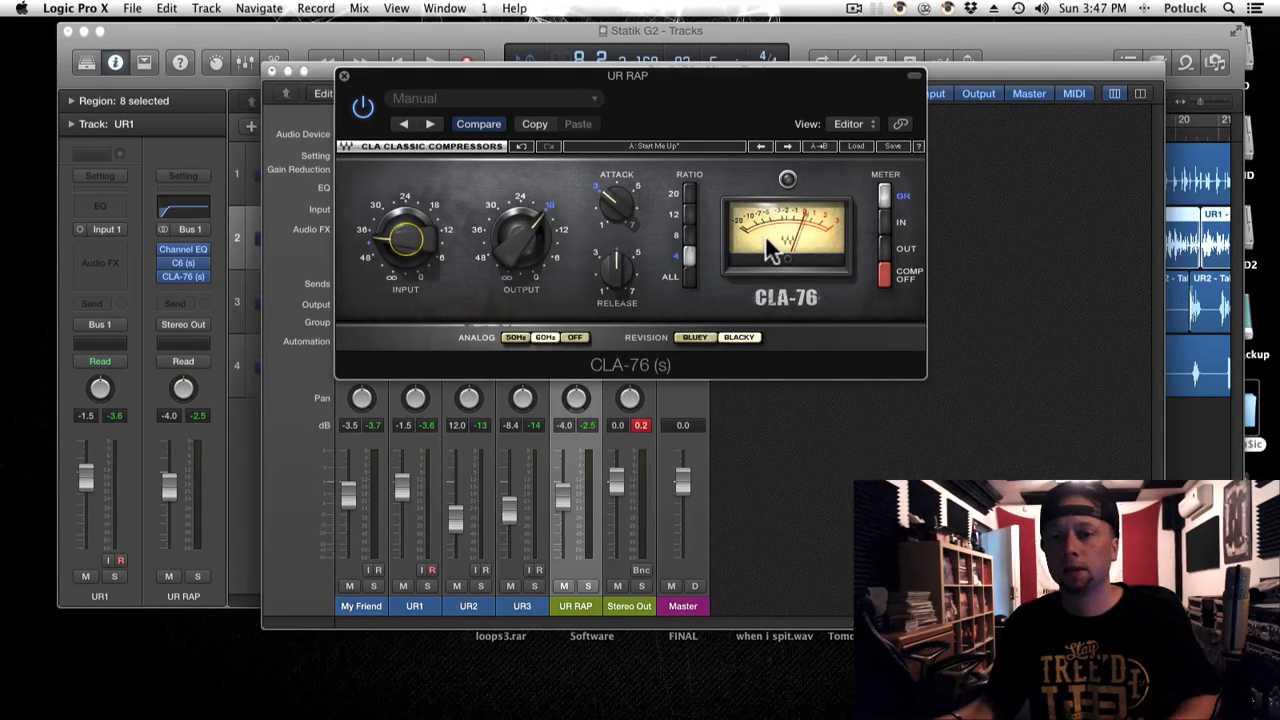
pyautogui.moveTo(406, 256); pyautogui.dragTo(406, 255)
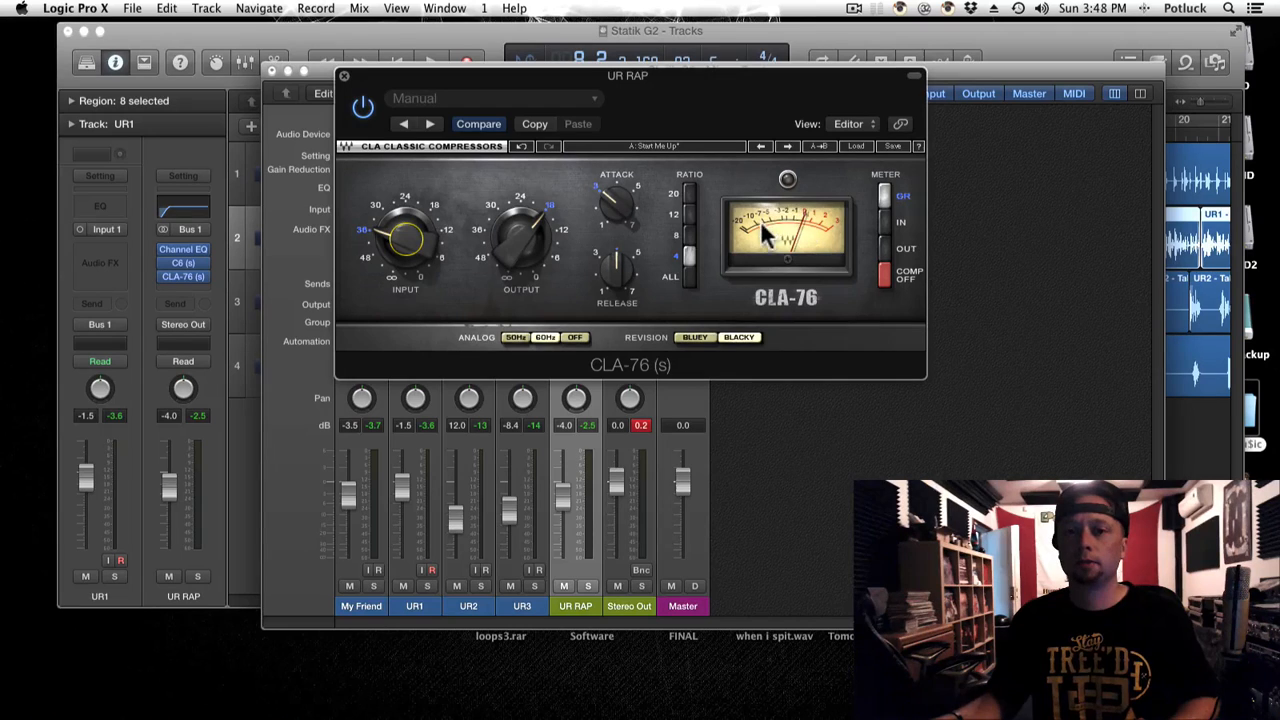
pyautogui.moveTo(403, 227); pyautogui.dragTo(403, 248)
pyautogui.press('space')
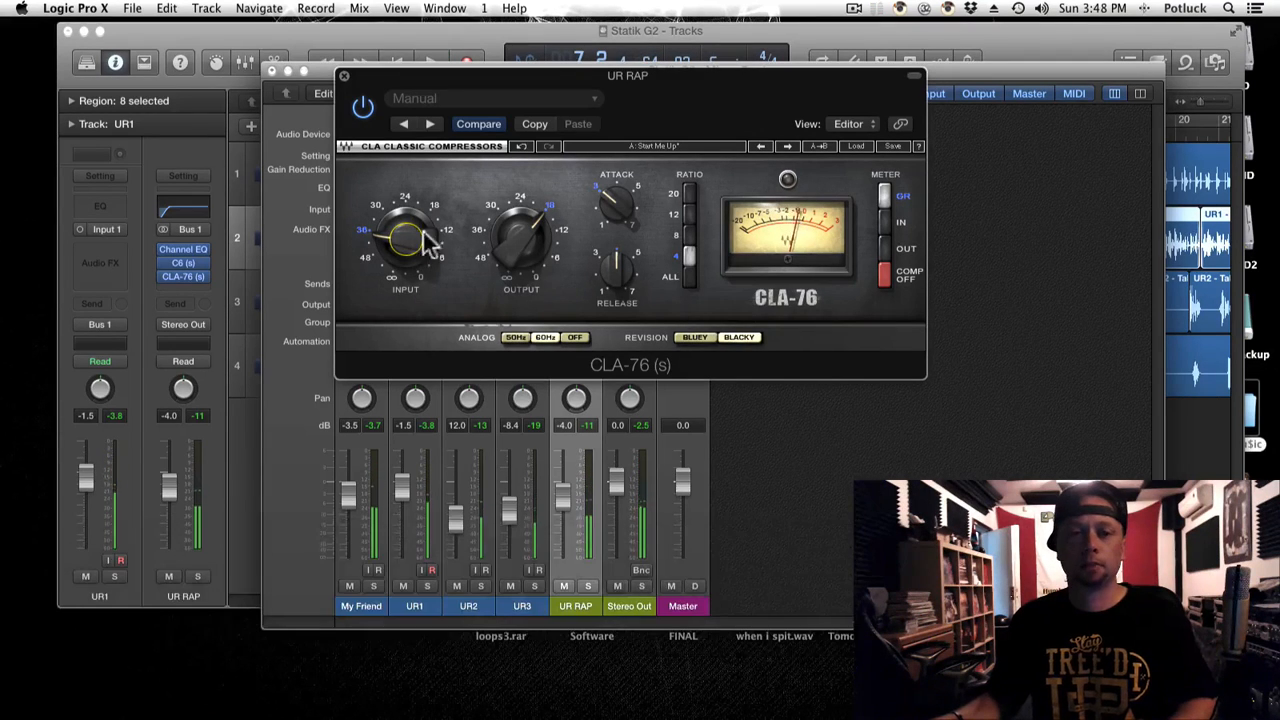
pyautogui.moveTo(395, 238); pyautogui.dragTo(395, 234)
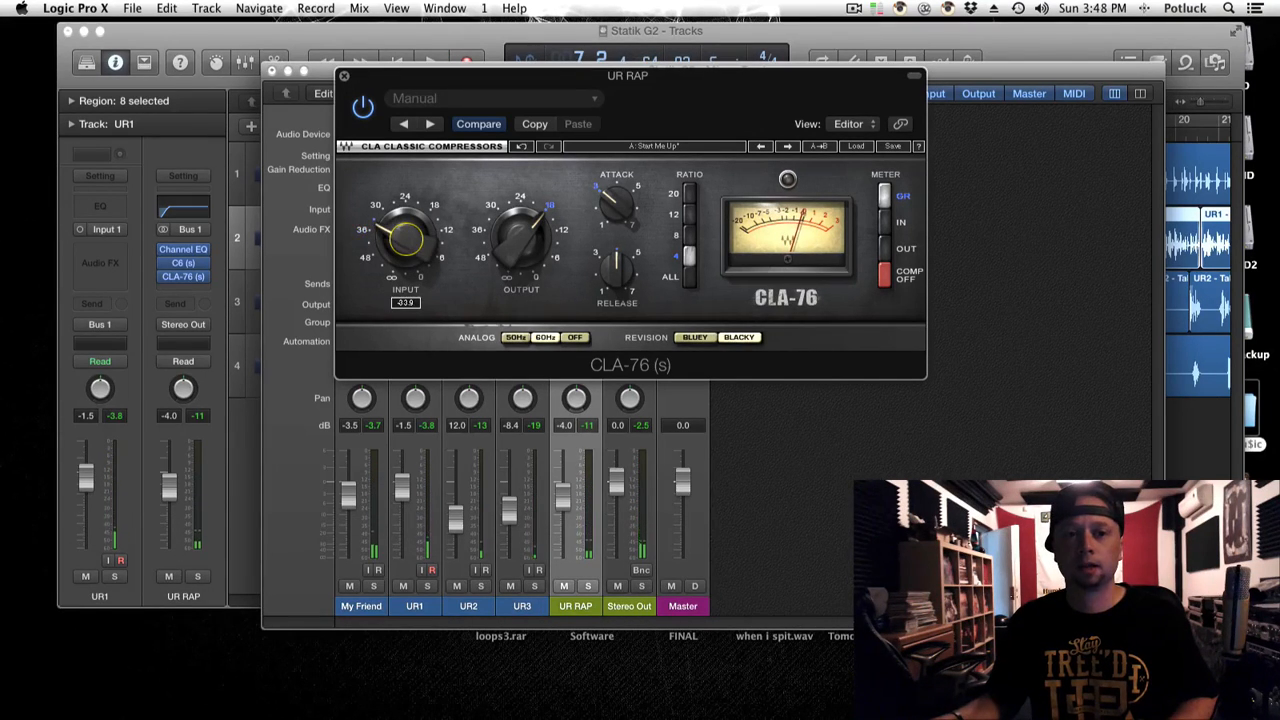
# Lower the CLA-76's input to -44.4 and reduce its output, fine-tuning the input during playback.
pyautogui.moveTo(393, 243); pyautogui.dragTo(393, 248)
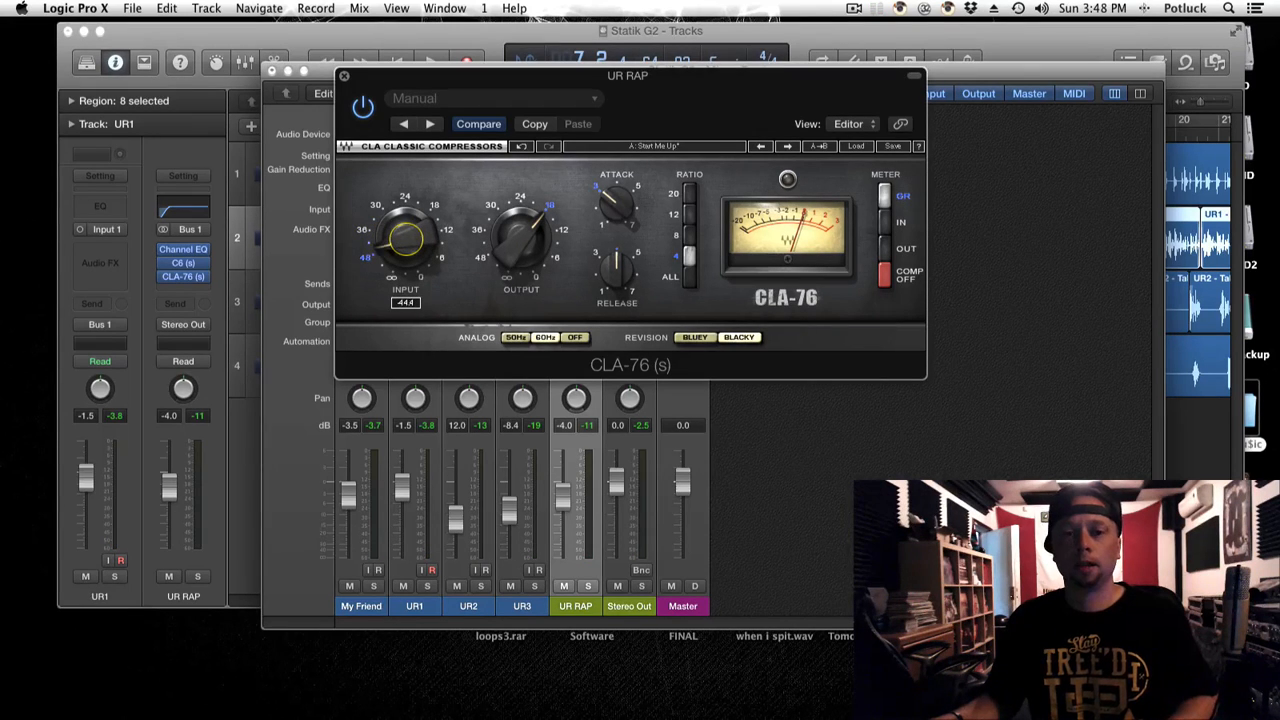
pyautogui.moveTo(520, 236); pyautogui.dragTo(520, 244)
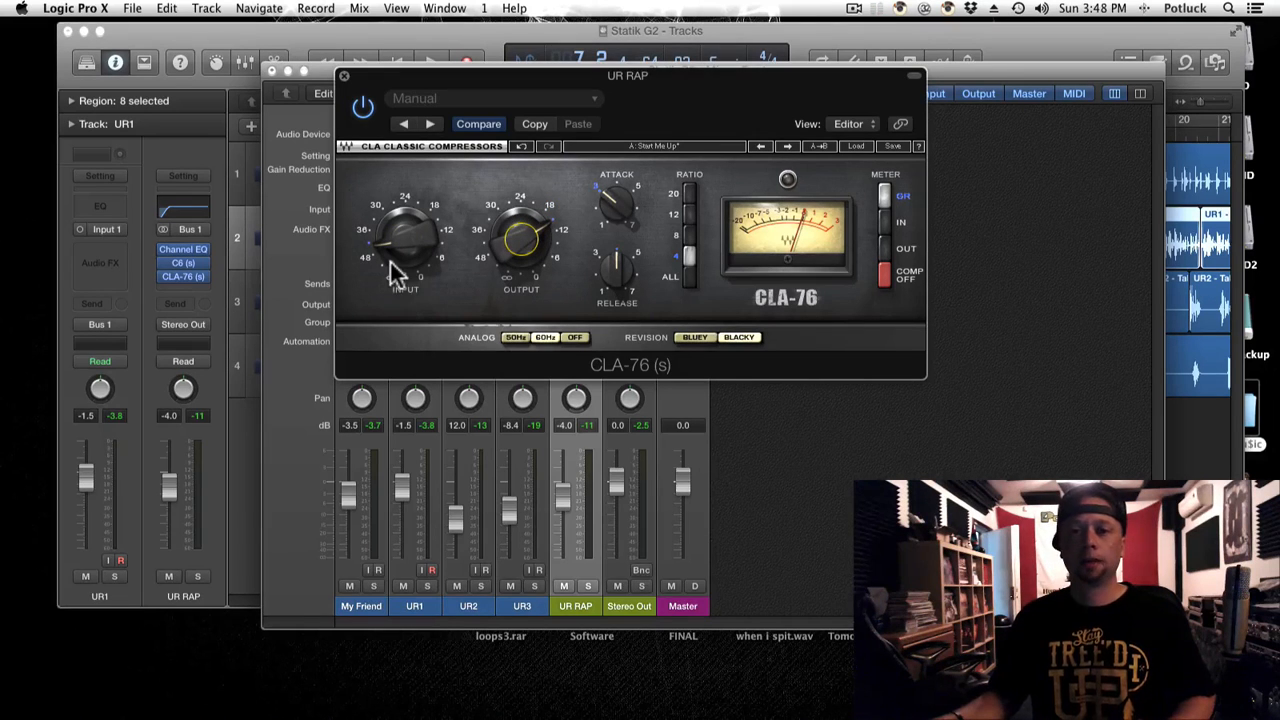
pyautogui.press('space')
pyautogui.moveTo(399, 246)
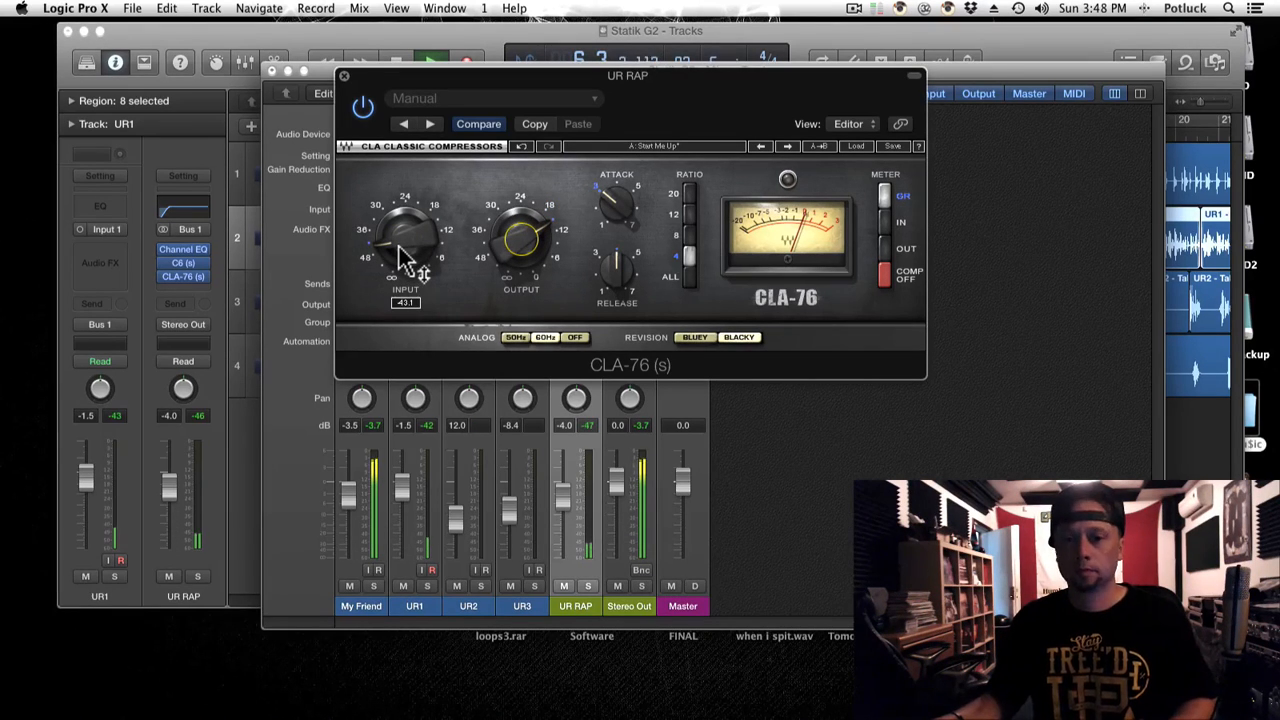
pyautogui.moveTo(403, 255); pyautogui.dragTo(403, 255)
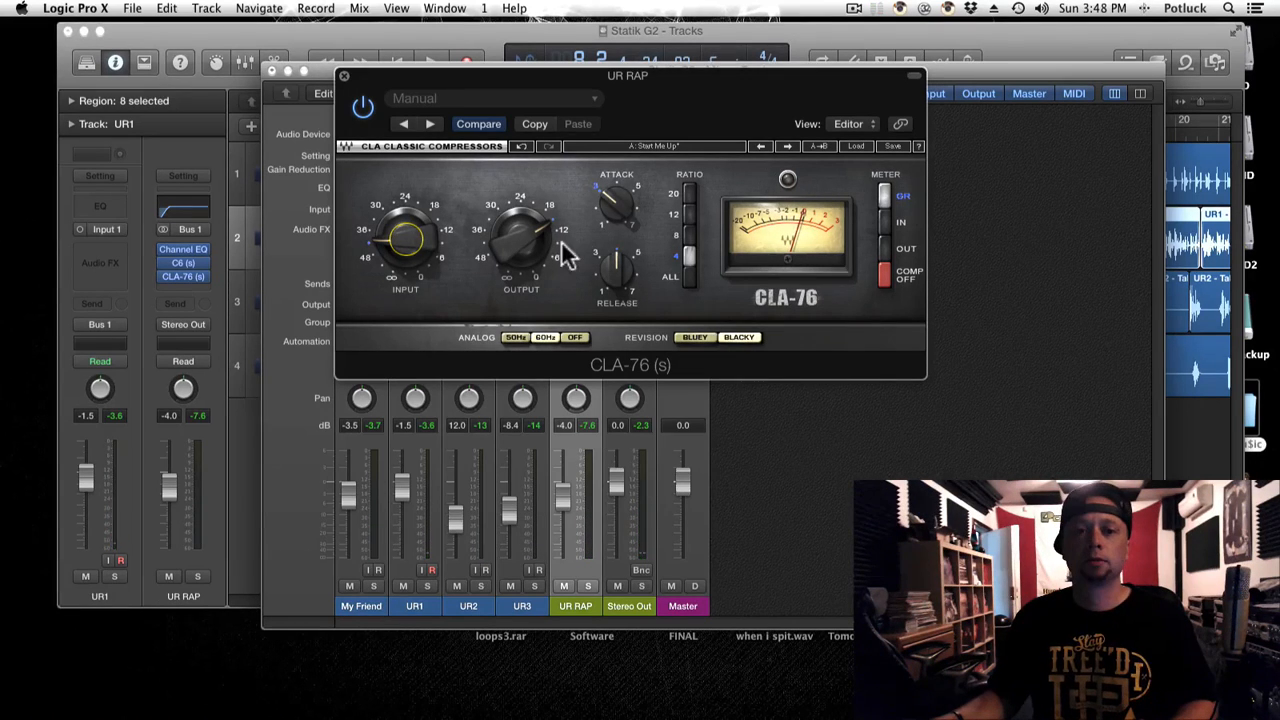
# Reposition the CLA-76 window and adjust its output, raising it to -11.9 while the song plays.
pyautogui.moveTo(400, 236)
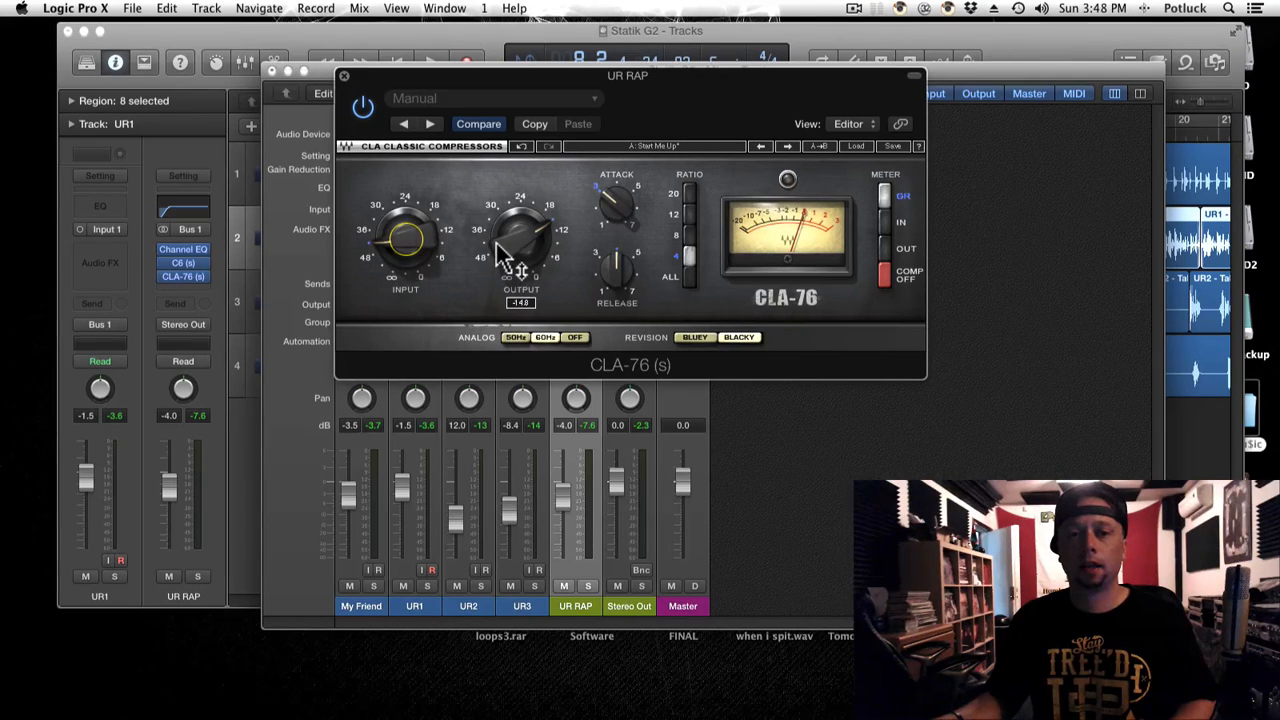
pyautogui.moveTo(508, 258); pyautogui.dragTo(508, 252)
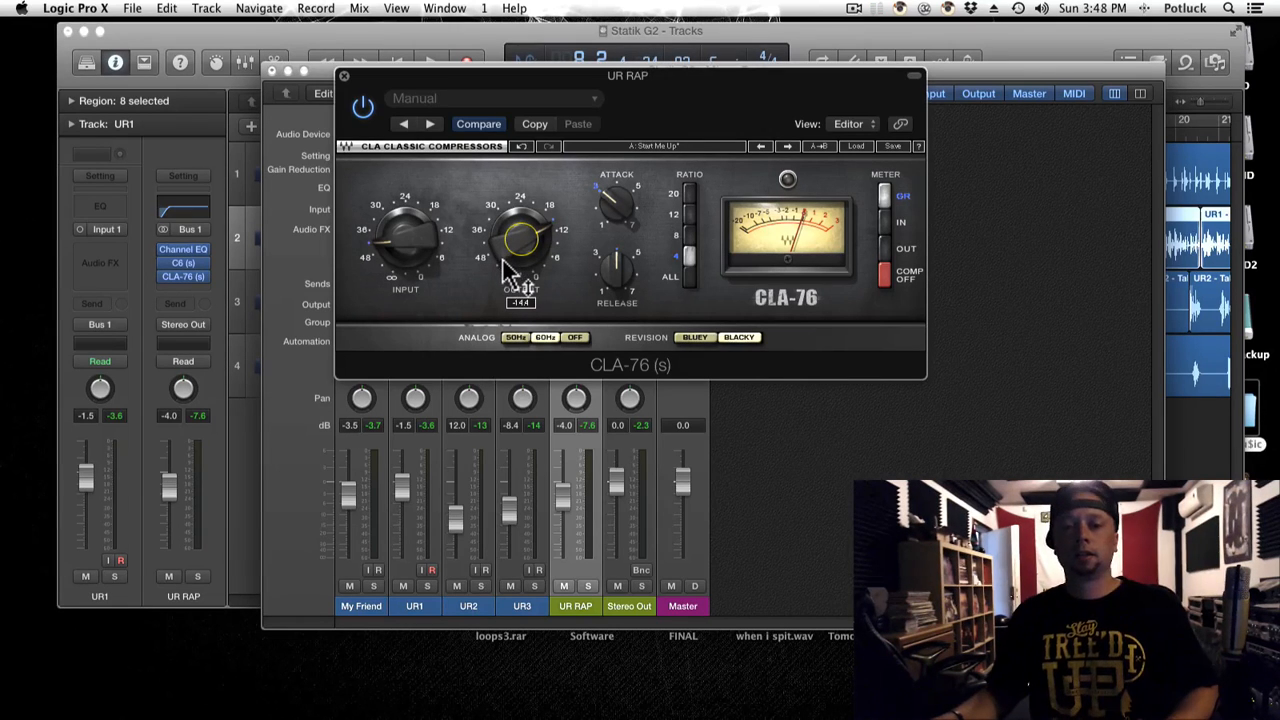
pyautogui.moveTo(509, 266); pyautogui.dragTo(509, 269)
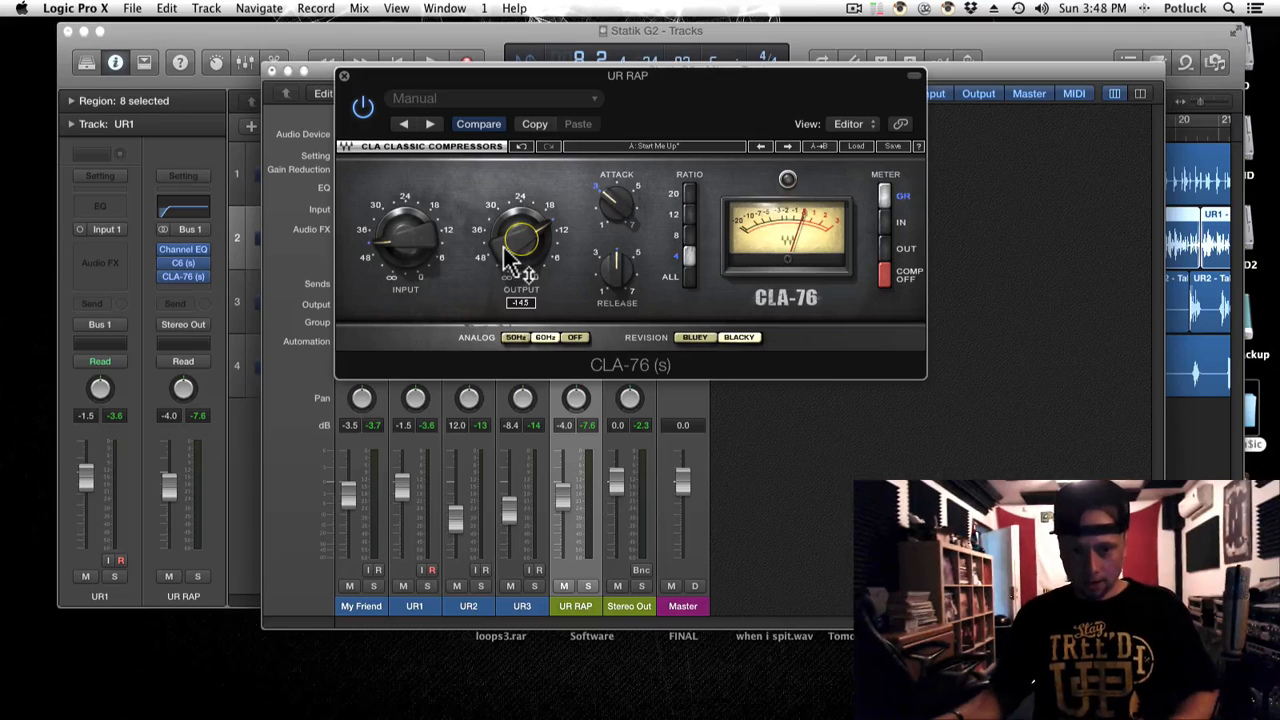
pyautogui.moveTo(655, 82); pyautogui.dragTo(620, 86)
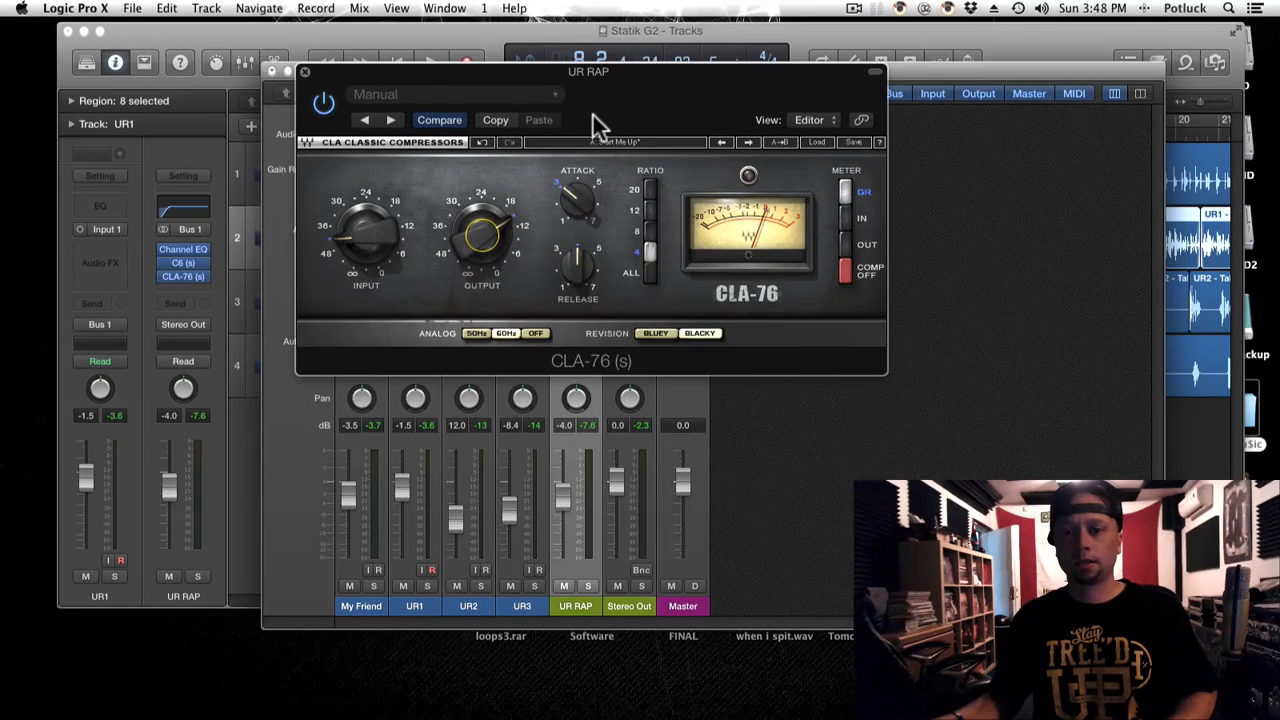
pyautogui.click(487, 233)
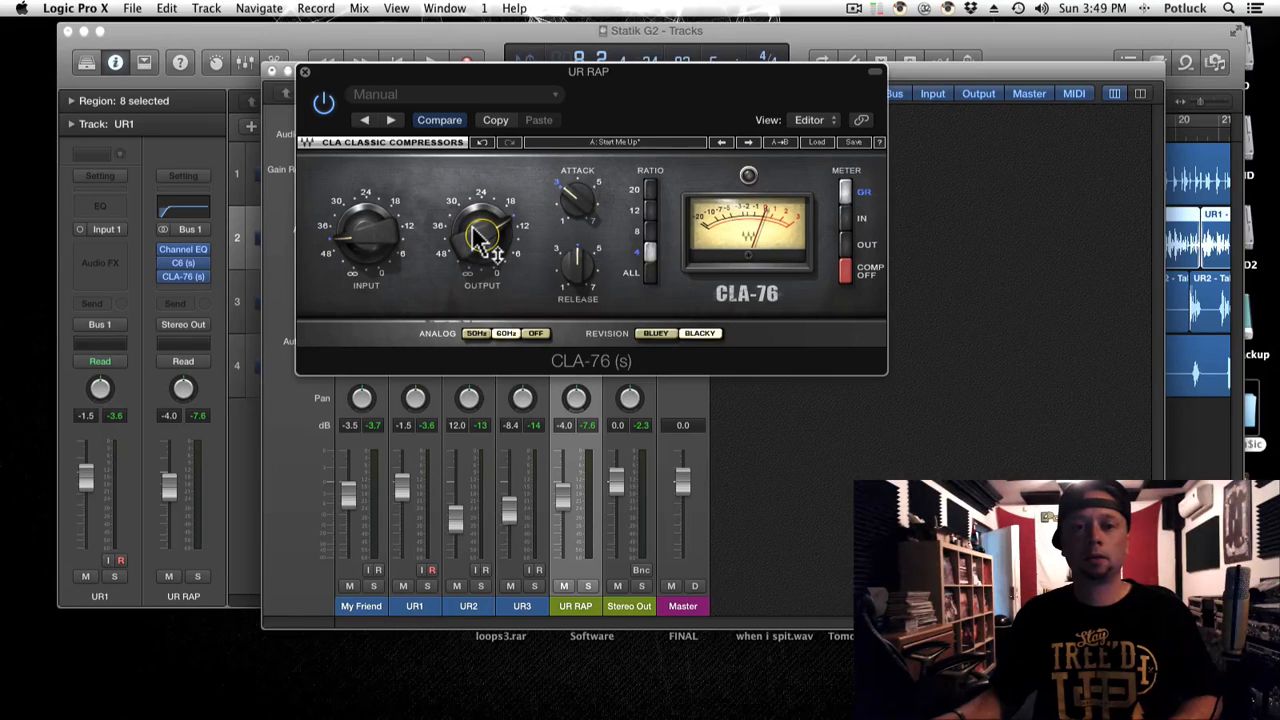
pyautogui.moveTo(484, 232)
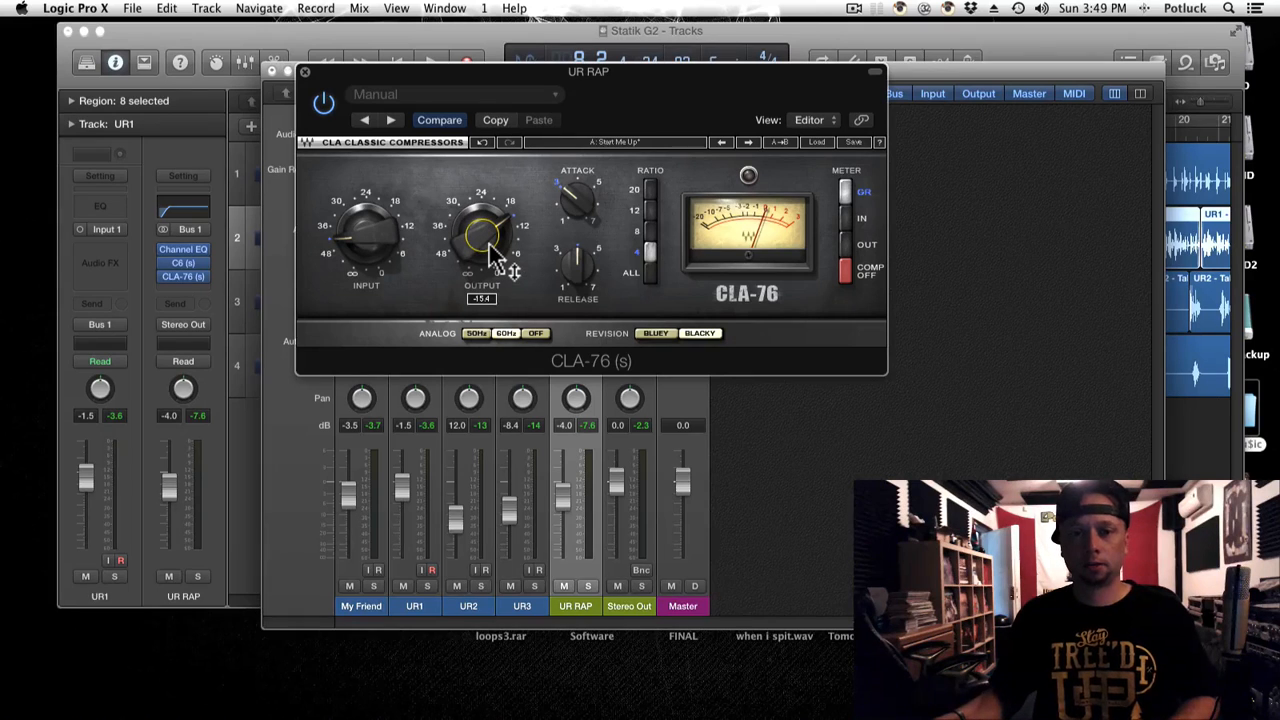
pyautogui.press('space')
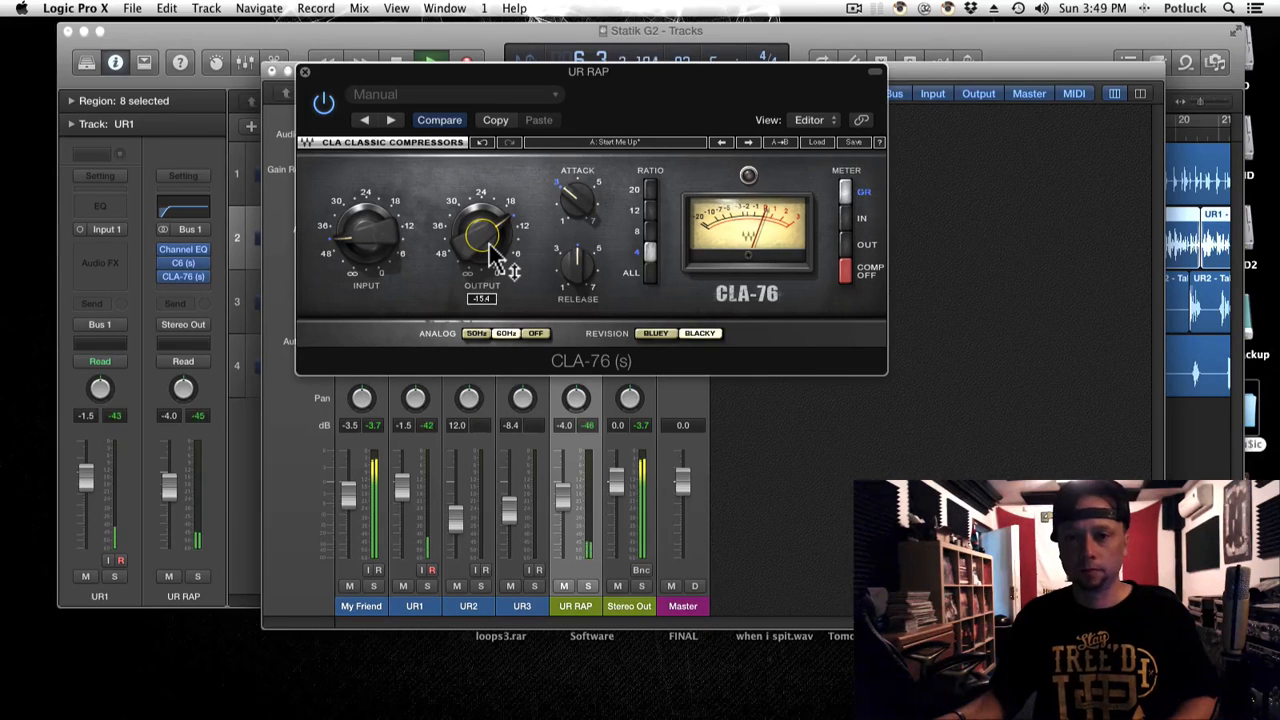
pyautogui.moveTo(490, 250); pyautogui.dragTo(490, 224)
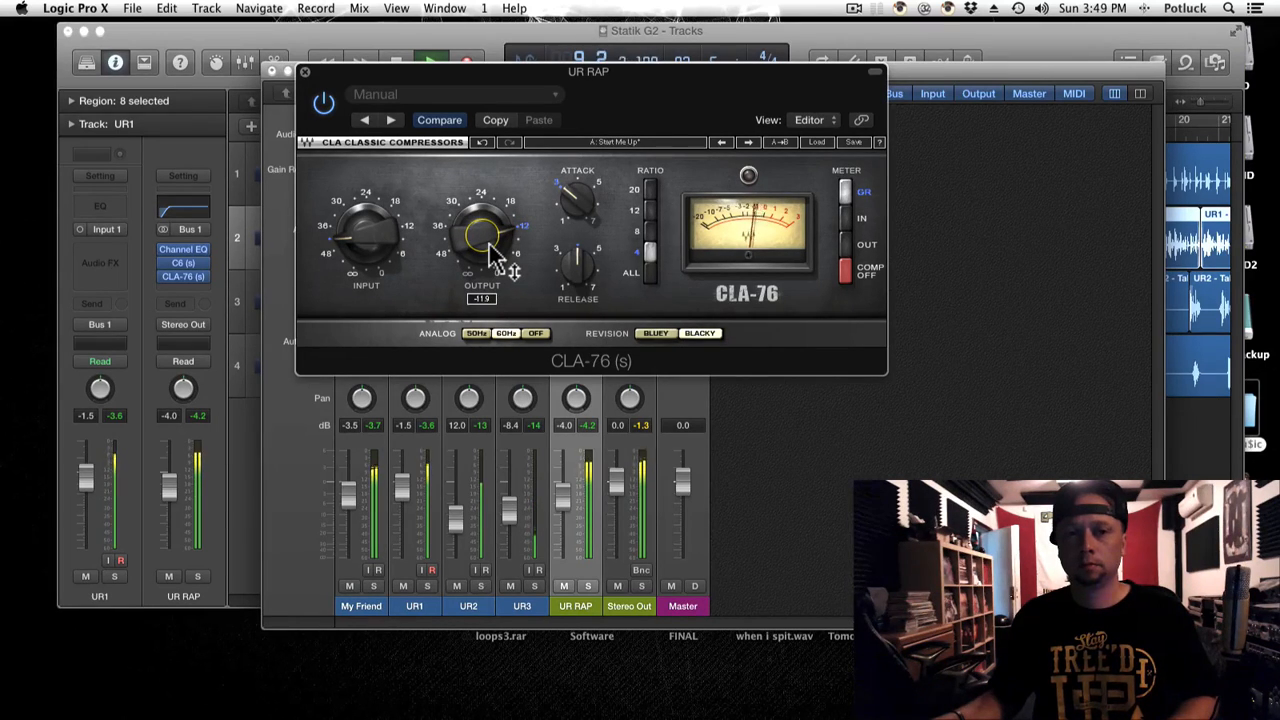
# Insert the Waves CLA-2A (s) compressor after the CLA-76 on the UR RAP strip and move its window over the mixer.
pyautogui.click(300, 70)
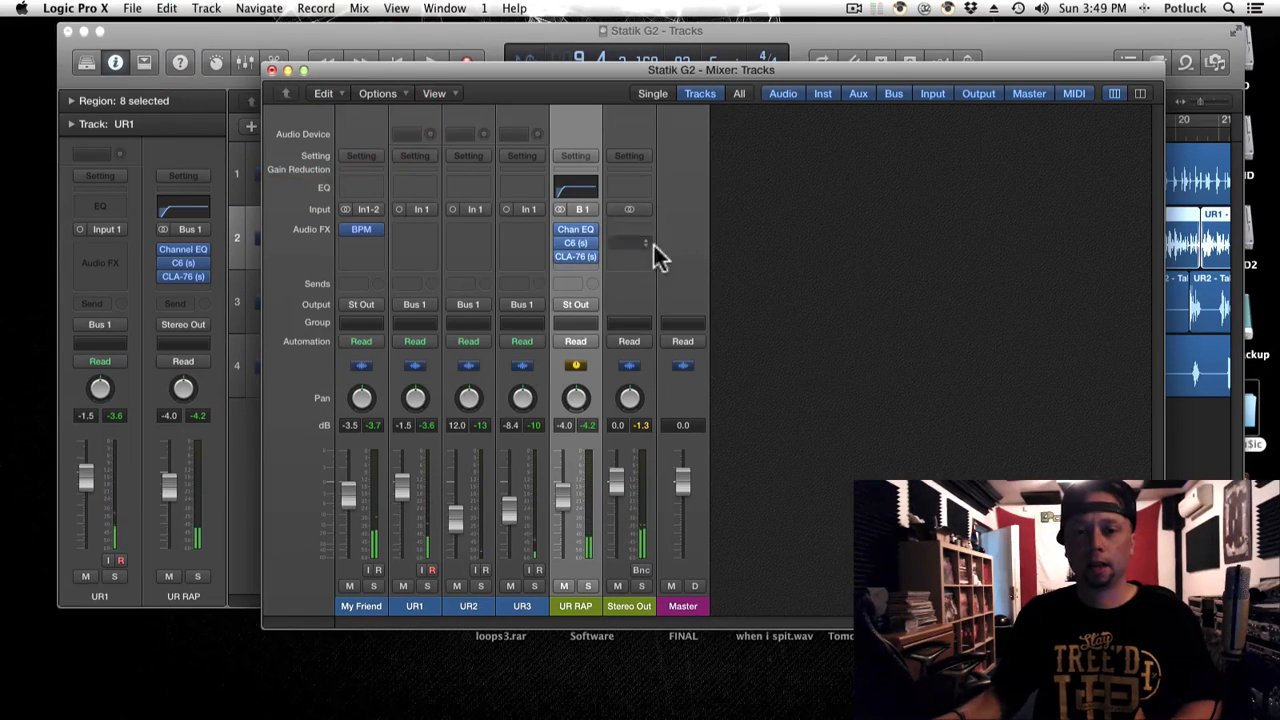
pyautogui.click(566, 264)
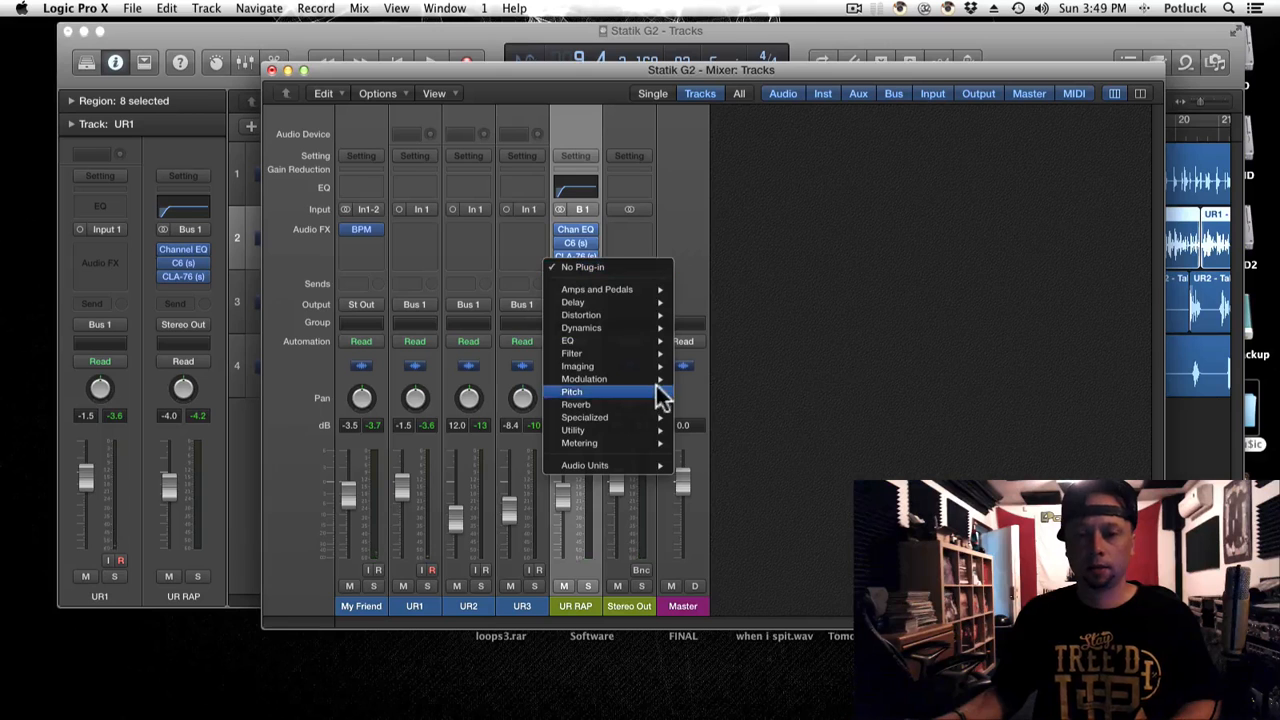
pyautogui.moveTo(660, 465)
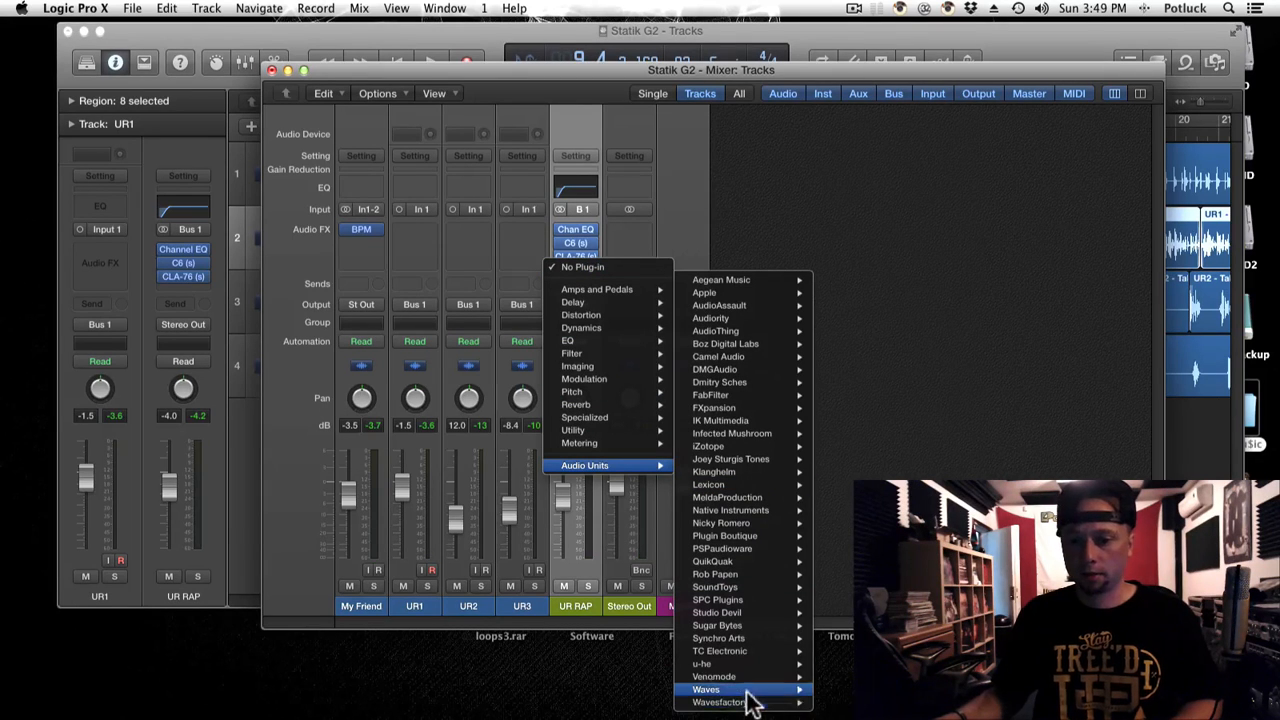
pyautogui.moveTo(750, 690)
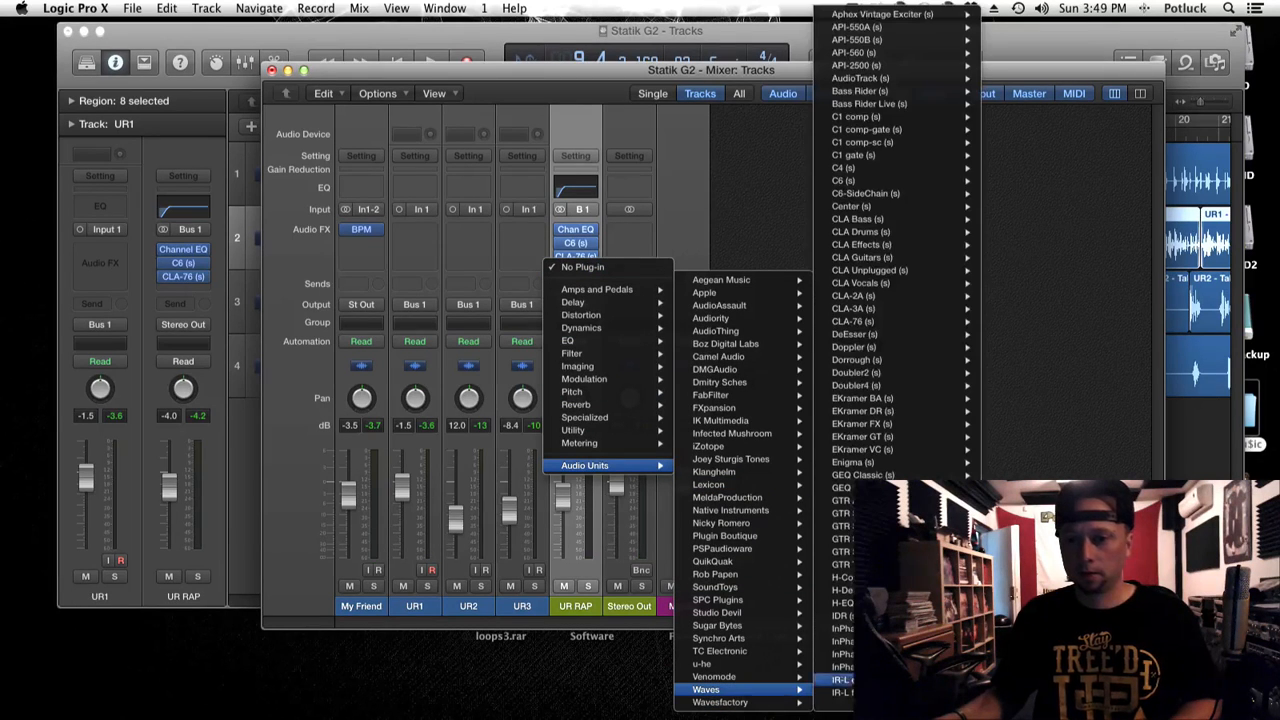
pyautogui.click(886, 296)
pyautogui.moveTo(358, 112); pyautogui.dragTo(738, 108)
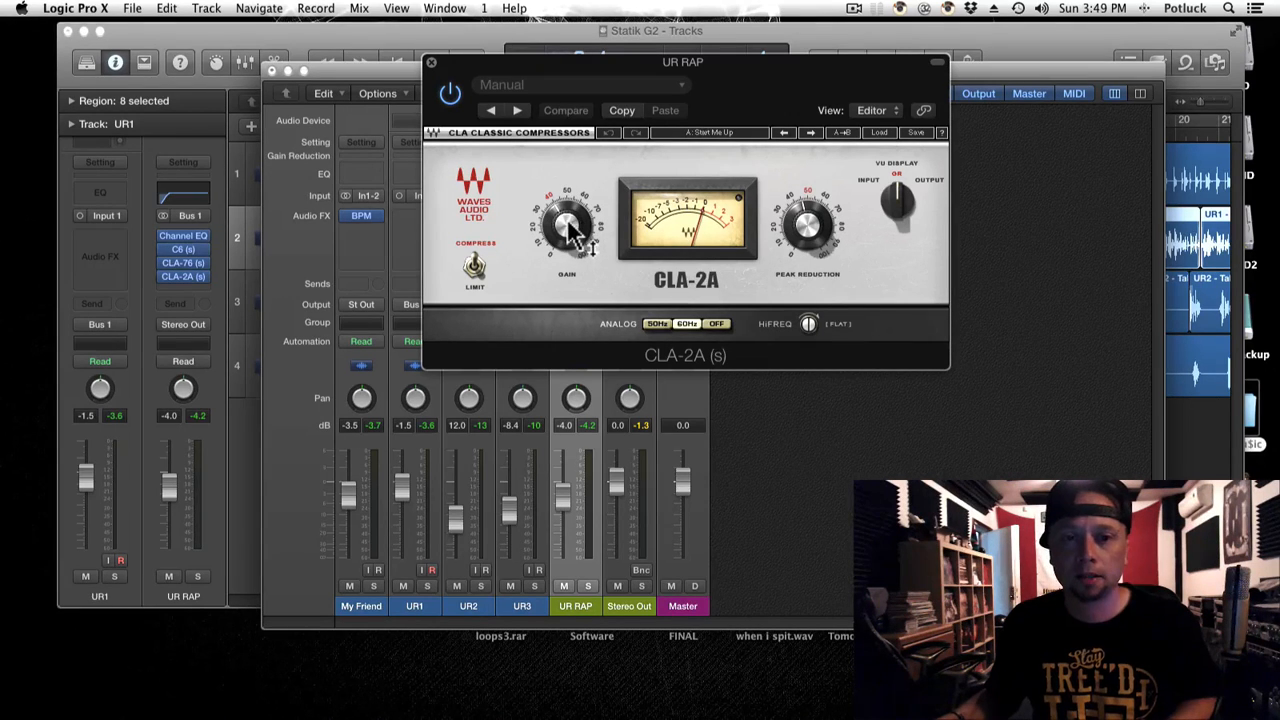
pyautogui.click(760, 95)
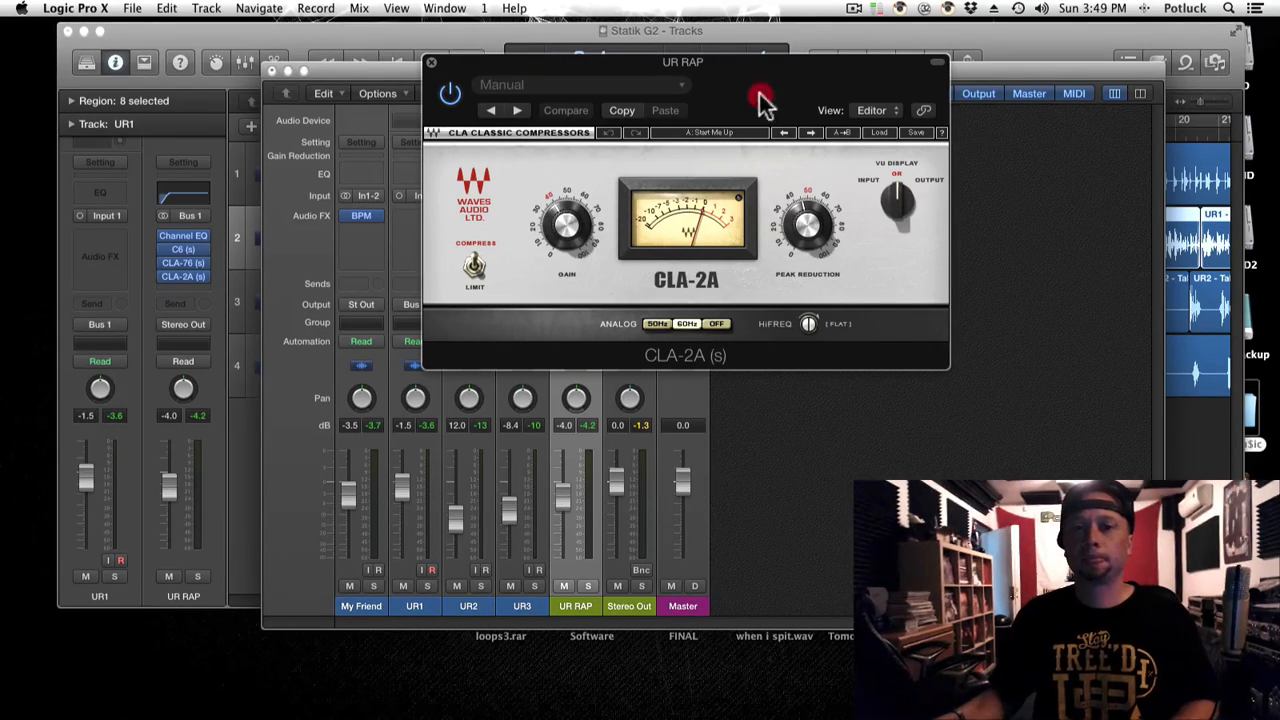
pyautogui.moveTo(762, 100); pyautogui.dragTo(660, 99)
# Lower the CLA-2A's gain and set its peak reduction to about 43.5, repositioning the window to keep the faders in view.
pyautogui.moveTo(447, 226); pyautogui.dragTo(447, 219)
pyautogui.moveTo(706, 222); pyautogui.dragTo(706, 214)
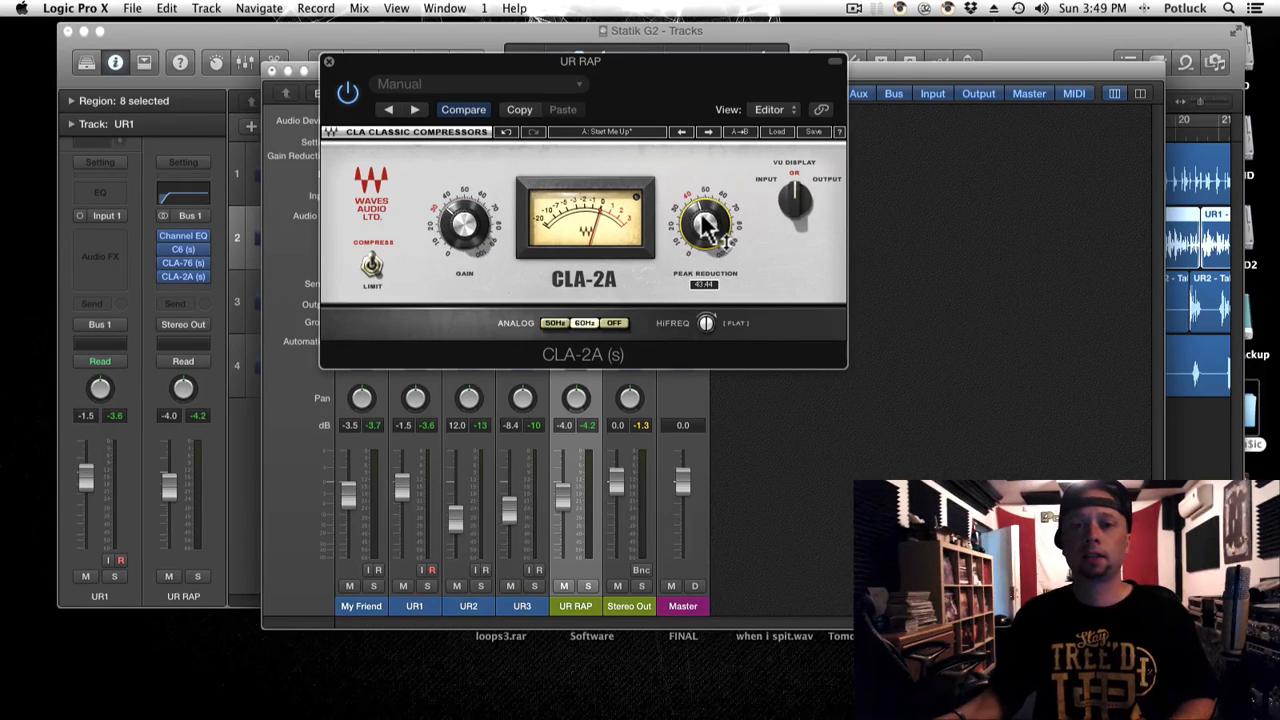
pyautogui.moveTo(466, 226); pyautogui.dragTo(466, 225)
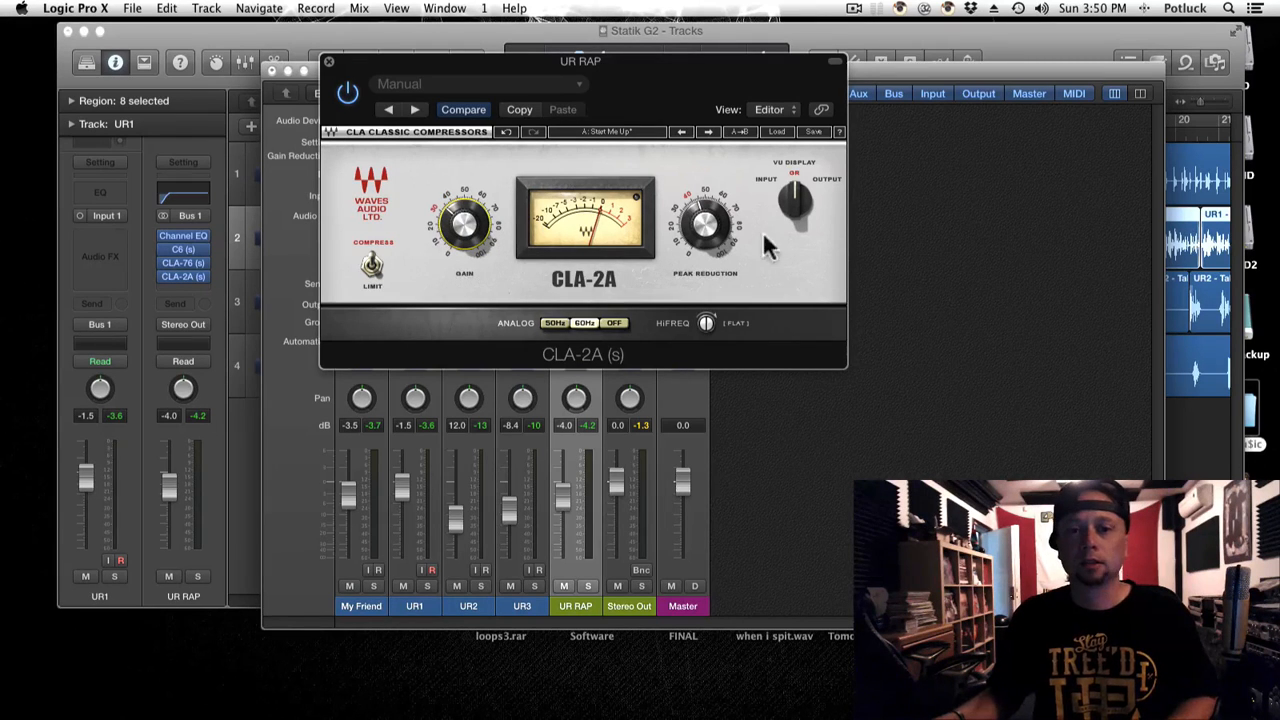
pyautogui.moveTo(712, 232); pyautogui.dragTo(712, 234)
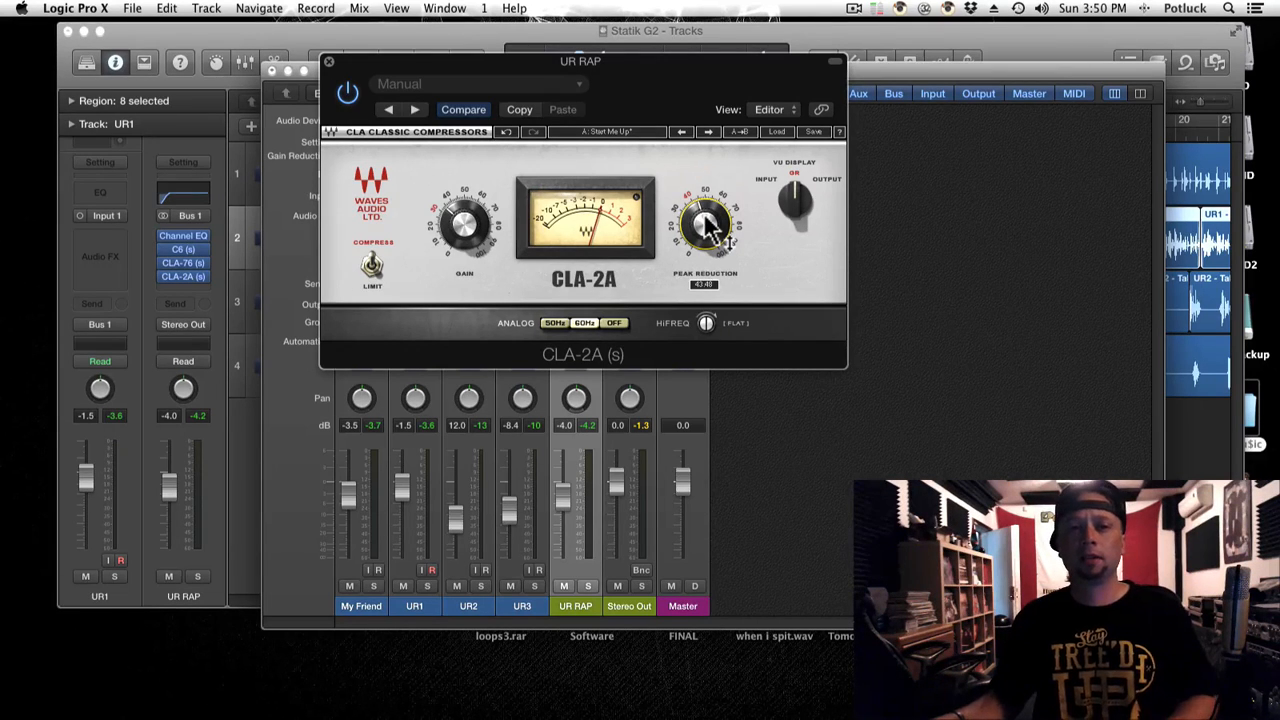
pyautogui.moveTo(668, 100); pyautogui.dragTo(713, 101)
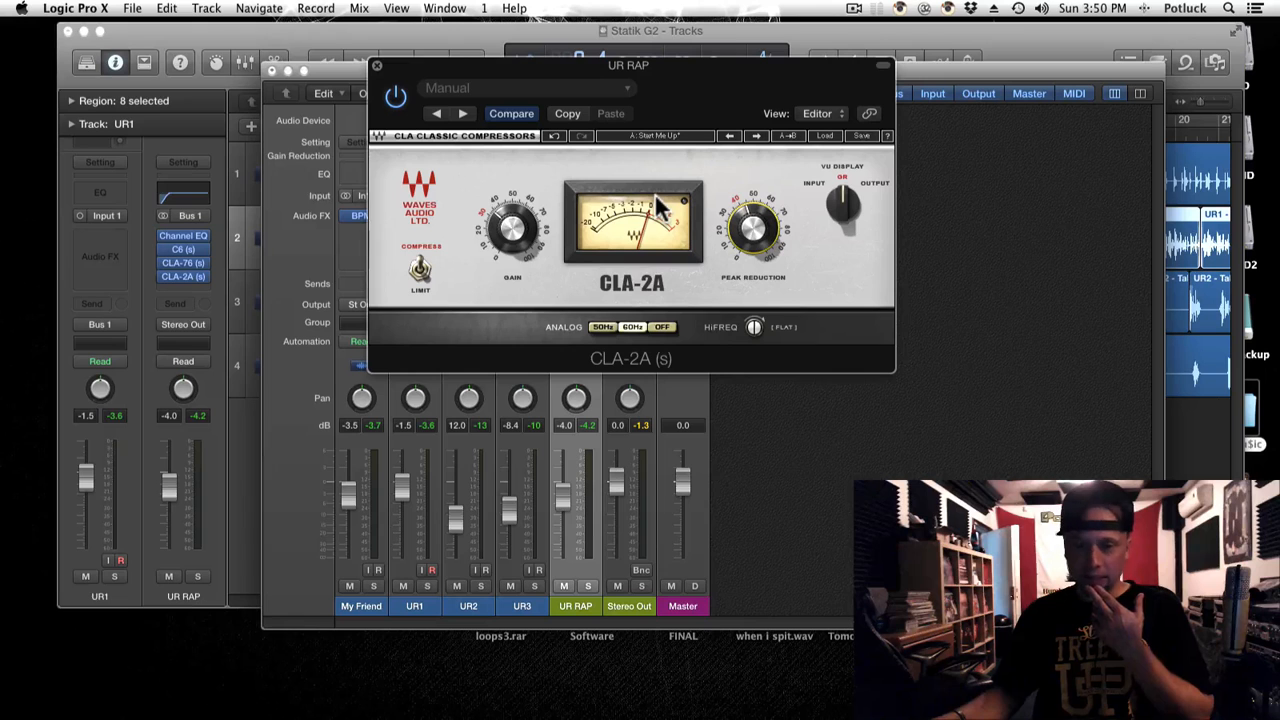
pyautogui.moveTo(677, 121); pyautogui.dragTo(636, 107)
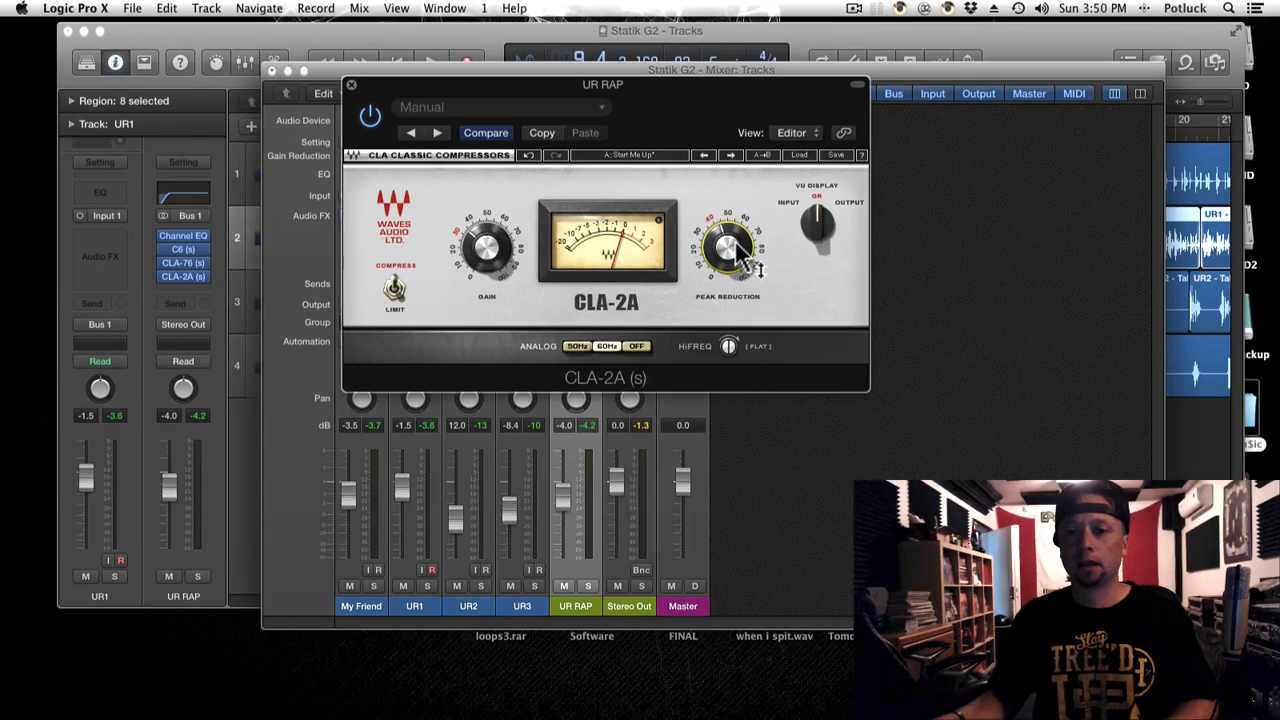
# Play the song while adjusting the CLA-2A's gain and reducing its peak reduction to about 40.9.
pyautogui.press('space')
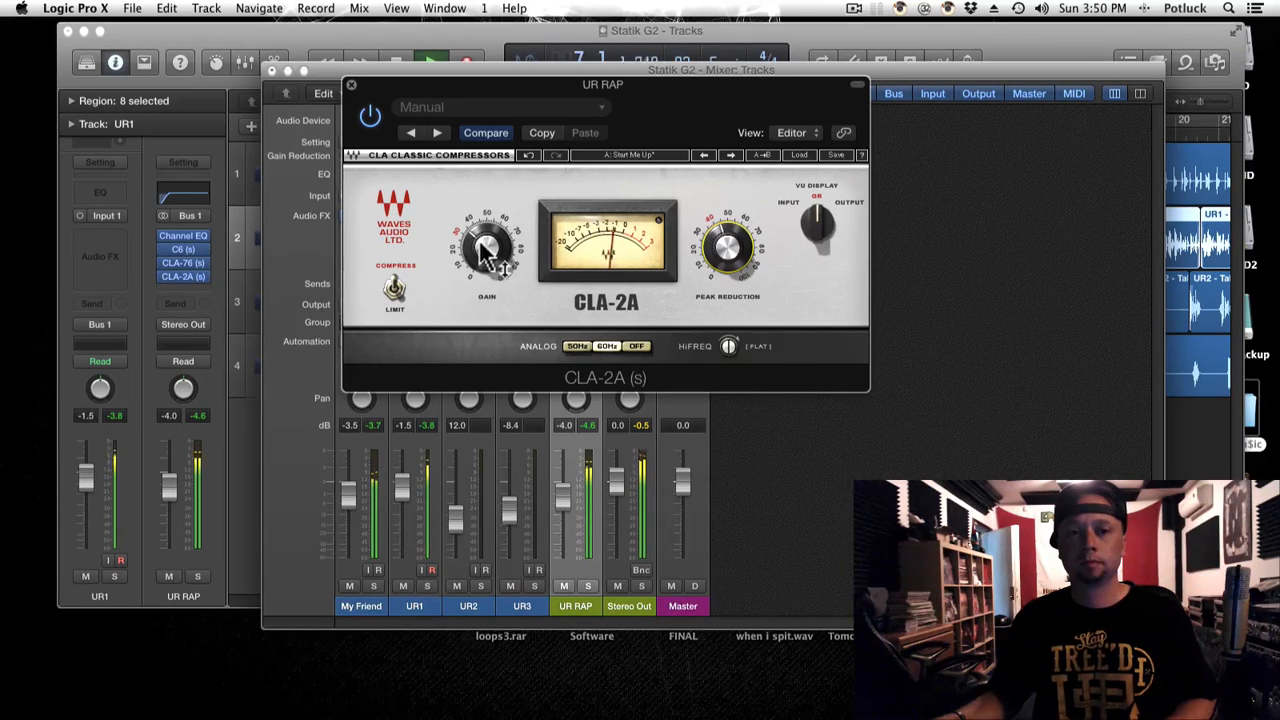
pyautogui.moveTo(485, 252); pyautogui.dragTo(485, 244)
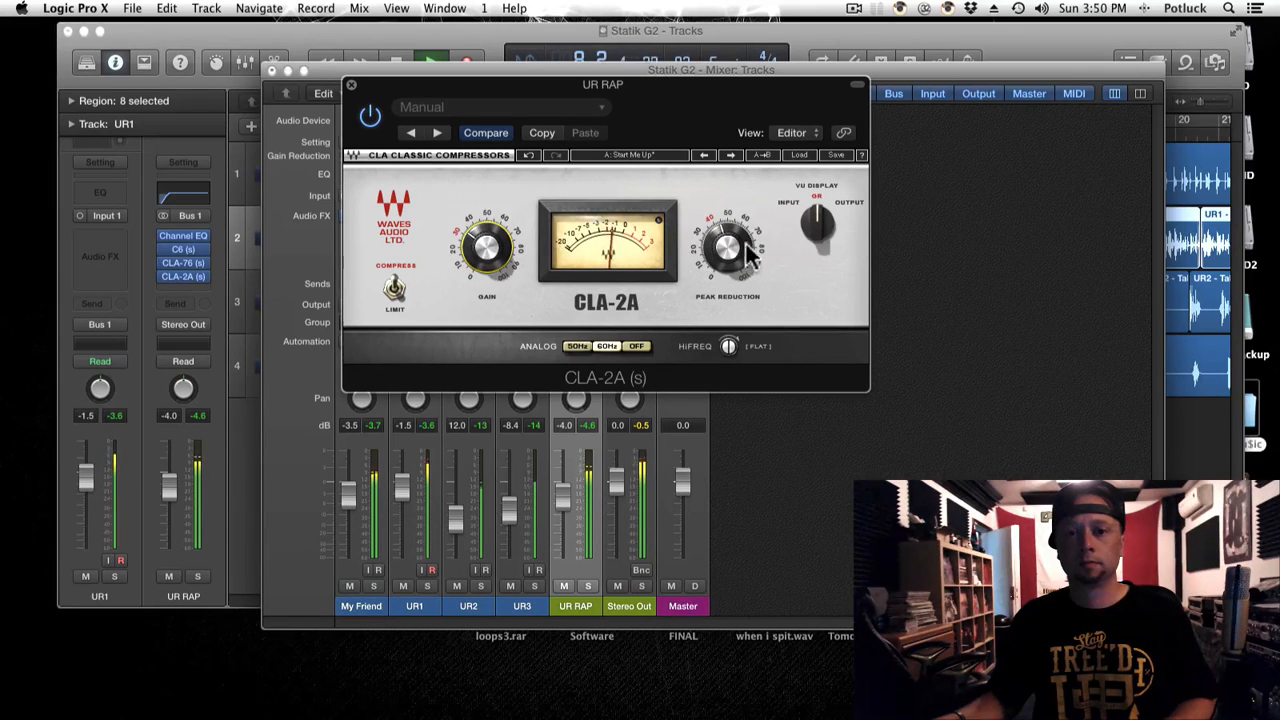
pyautogui.moveTo(730, 255); pyautogui.dragTo(730, 253)
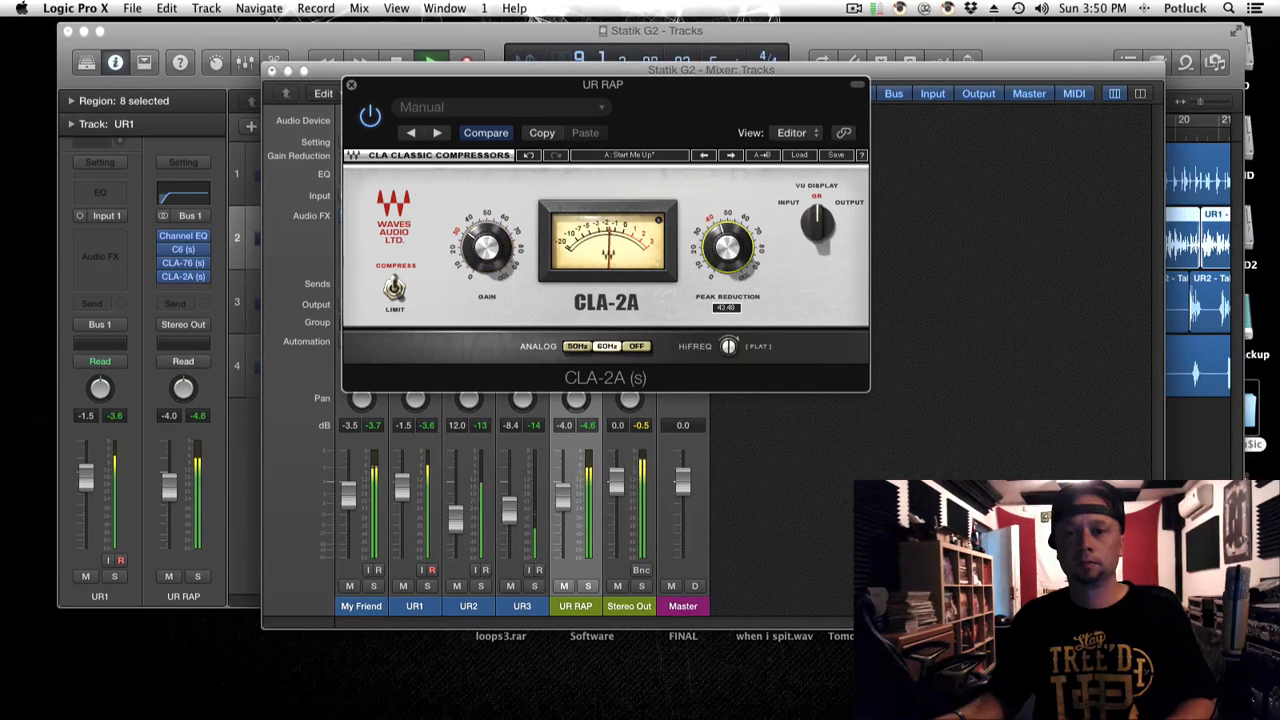
pyautogui.moveTo(730, 253); pyautogui.dragTo(730, 251)
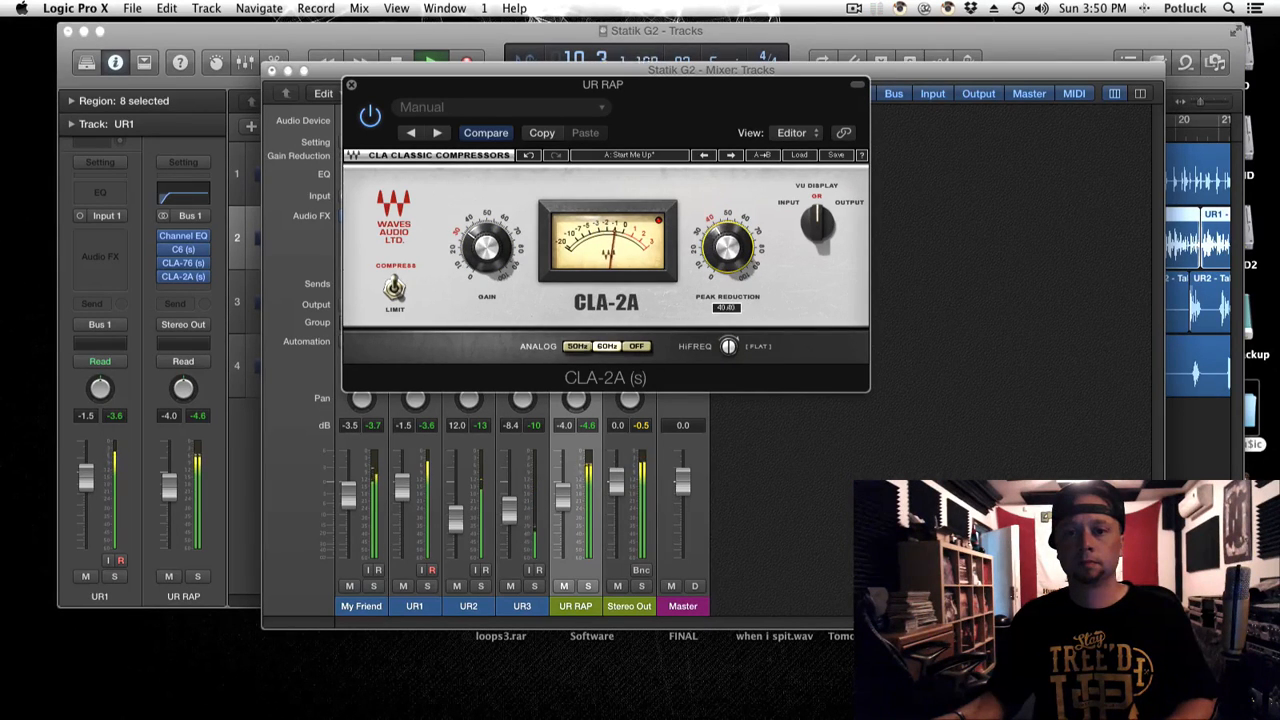
pyautogui.moveTo(730, 251); pyautogui.dragTo(671, 225)
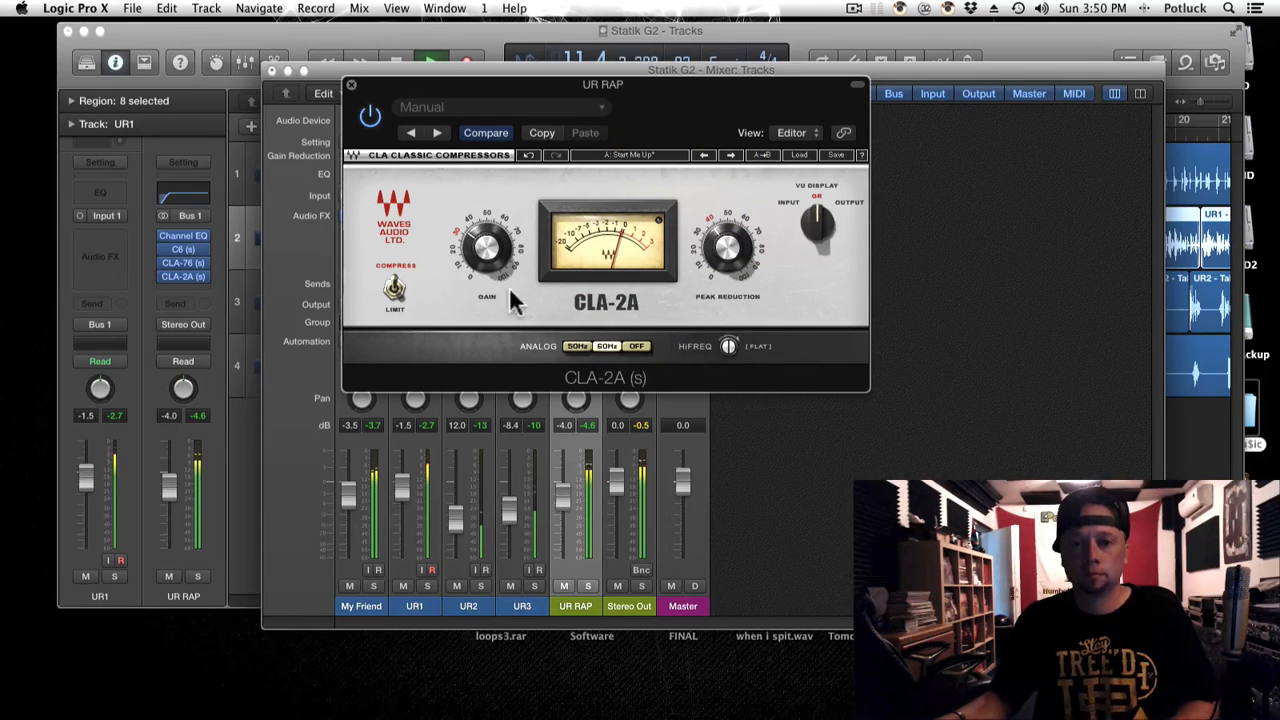
# Fine-tune the CLA-2A's gain during playback, try peak reduction at 38.84, raise it to 41.44 and reset the clip light.
pyautogui.moveTo(722, 255); pyautogui.dragTo(722, 252)
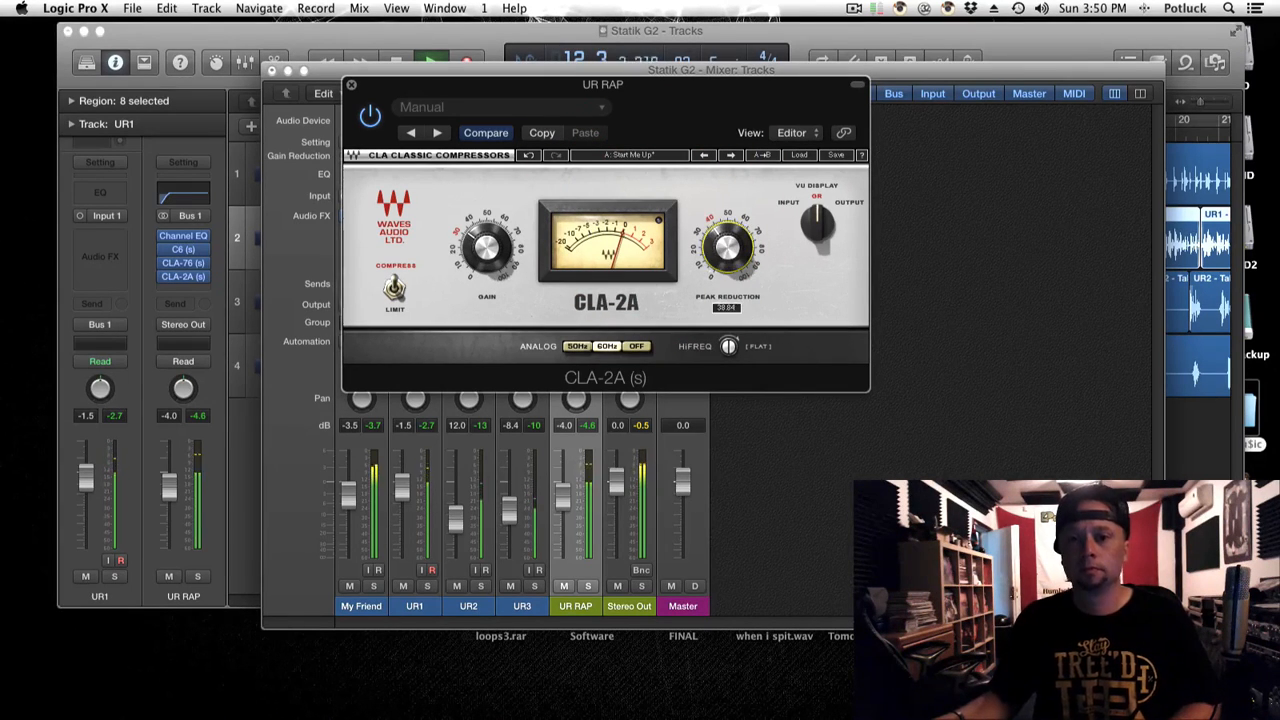
pyautogui.moveTo(484, 266); pyautogui.dragTo(484, 262)
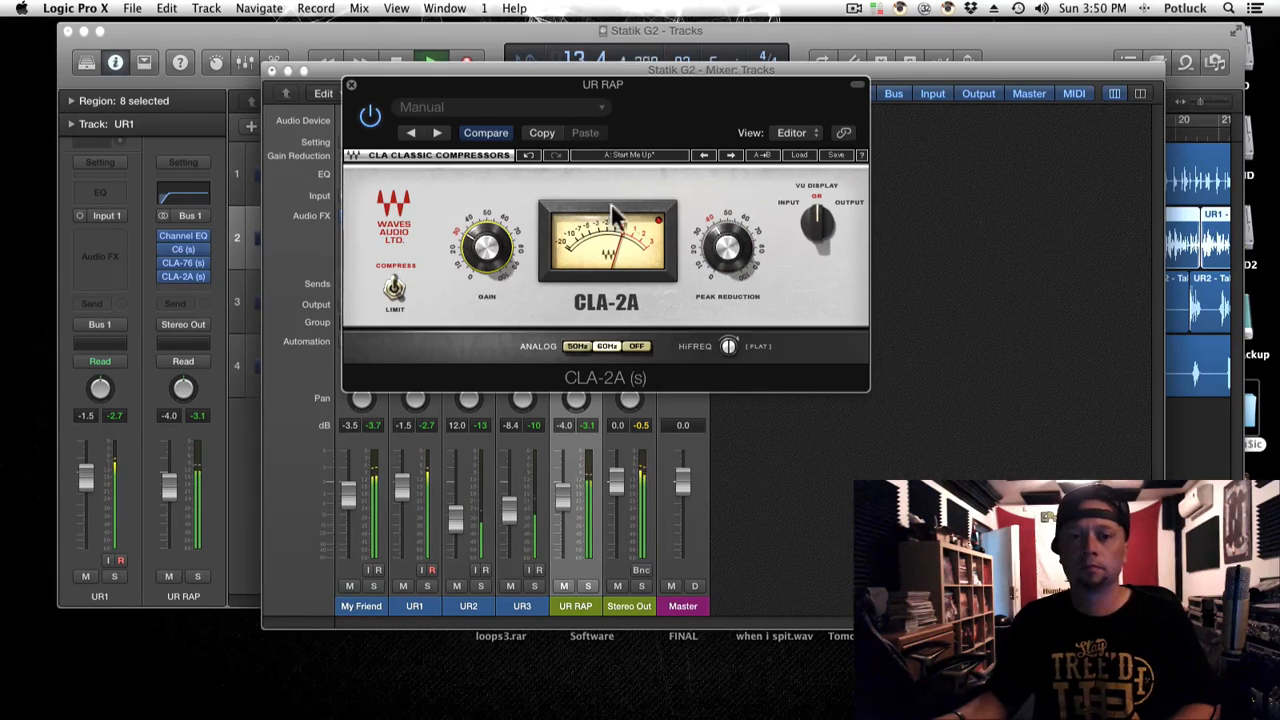
pyautogui.moveTo(727, 250); pyautogui.dragTo(727, 246)
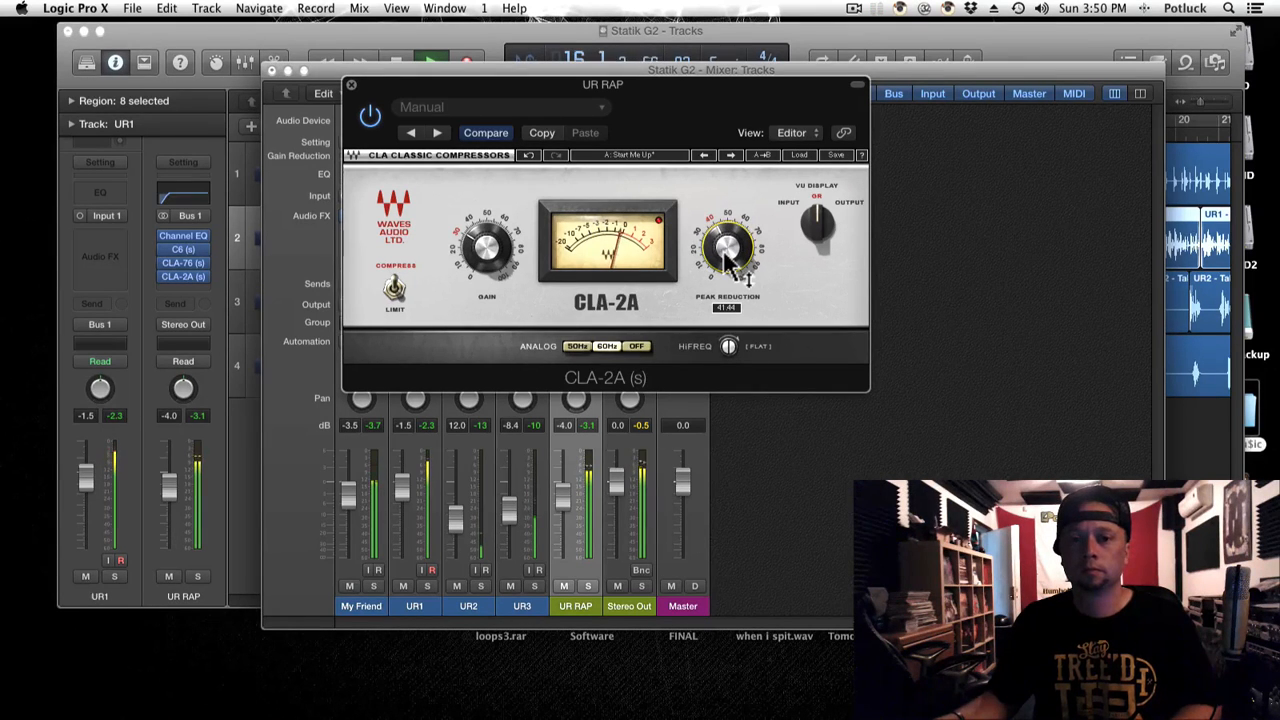
pyautogui.click(659, 218)
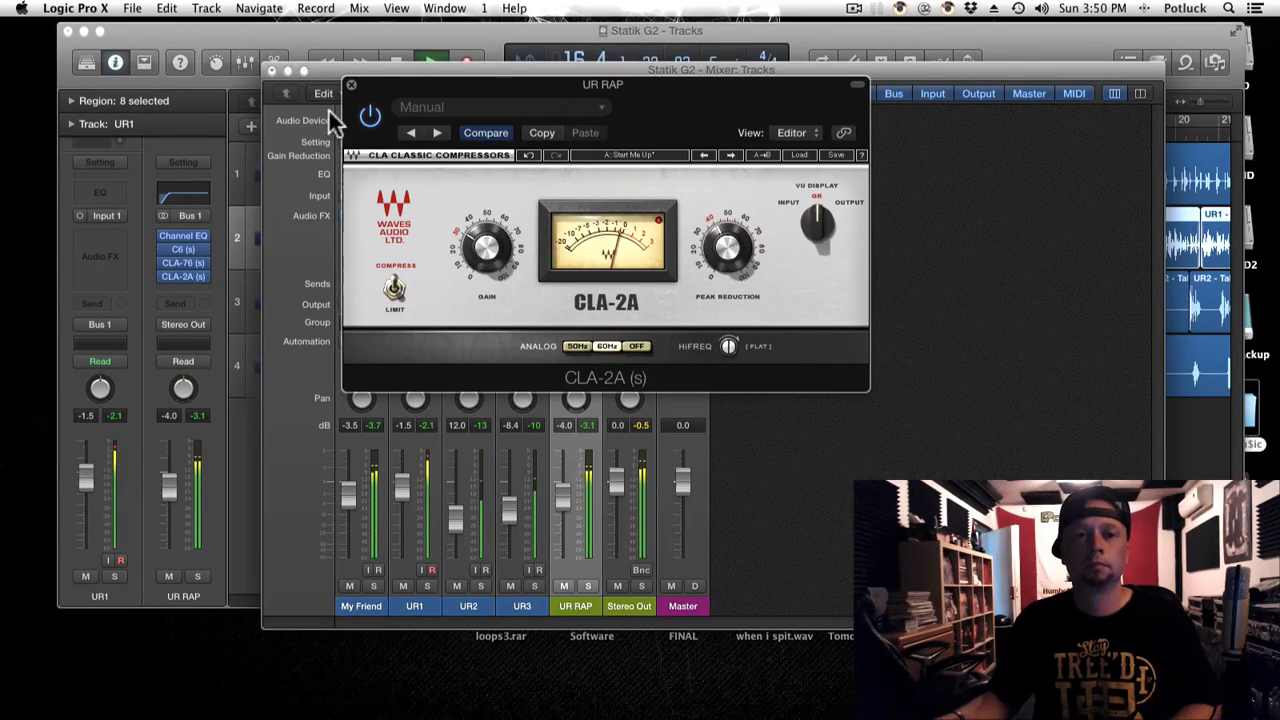
# Reopen the UR RAP strip's CLA-76, reset its clip light, lower its output to -14.9 and close it.
pyautogui.click(351, 85)
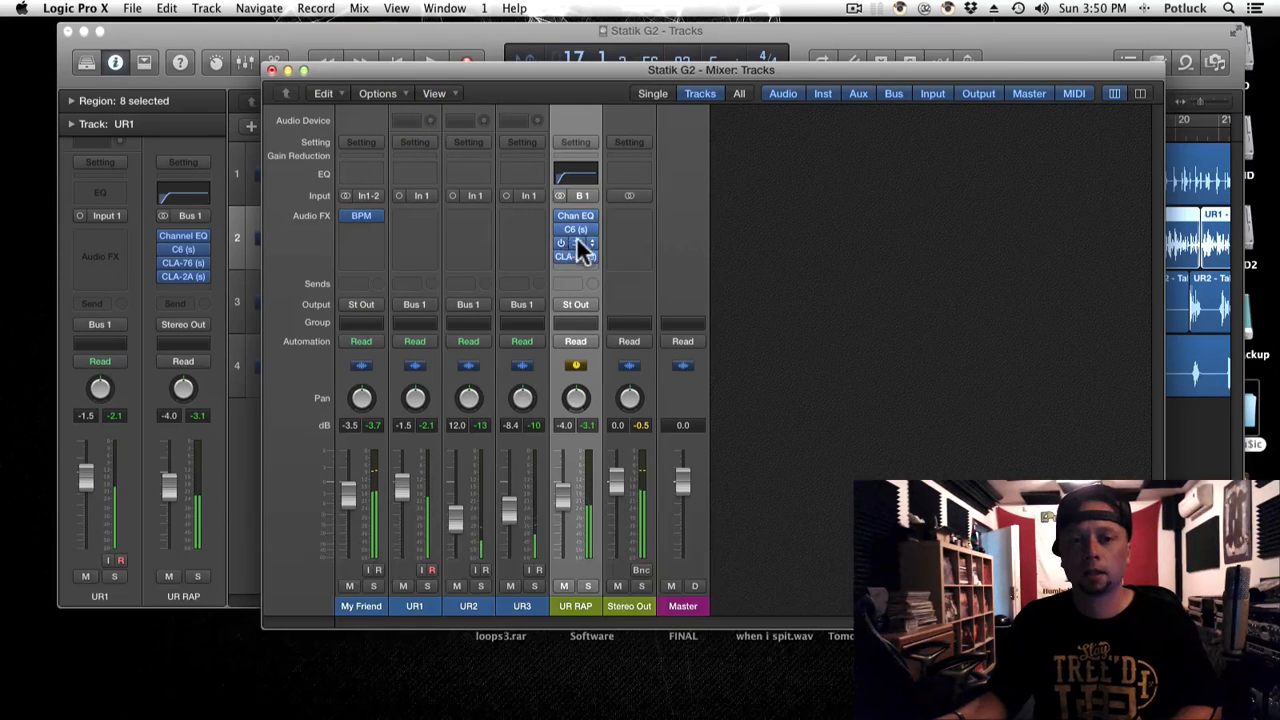
pyautogui.click(576, 242)
pyautogui.click(750, 175)
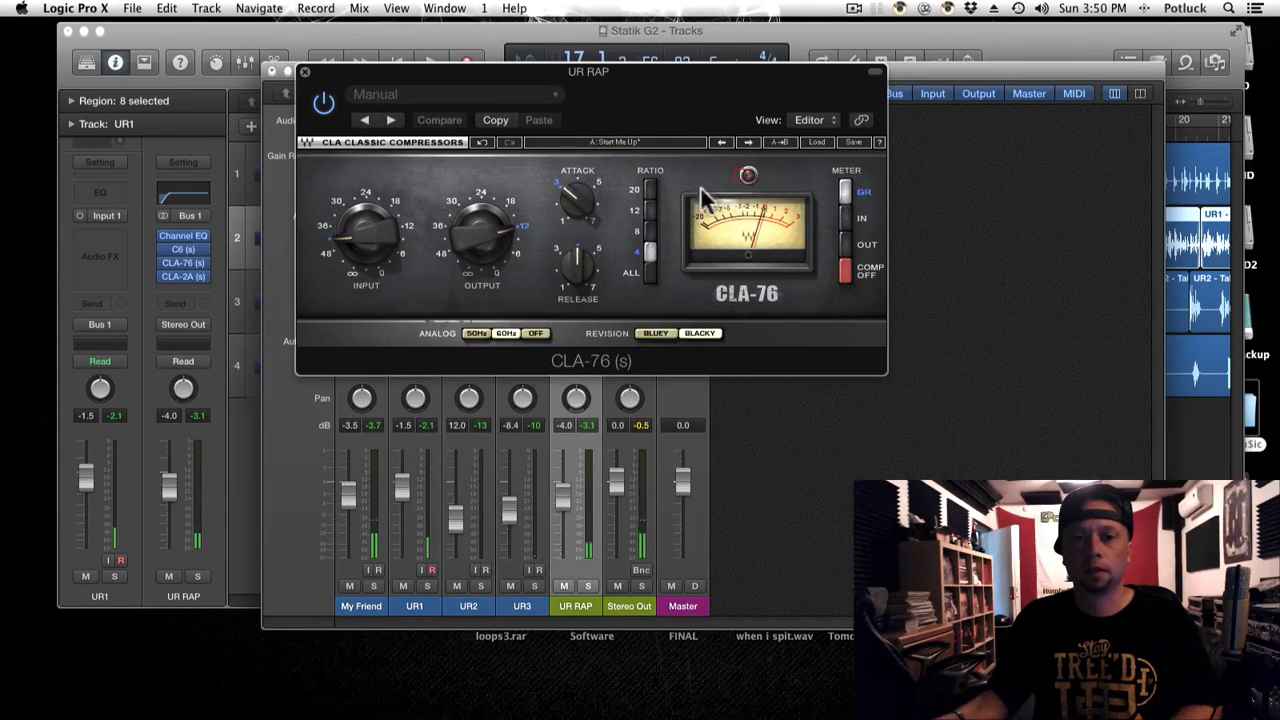
pyautogui.moveTo(480, 240); pyautogui.dragTo(480, 226)
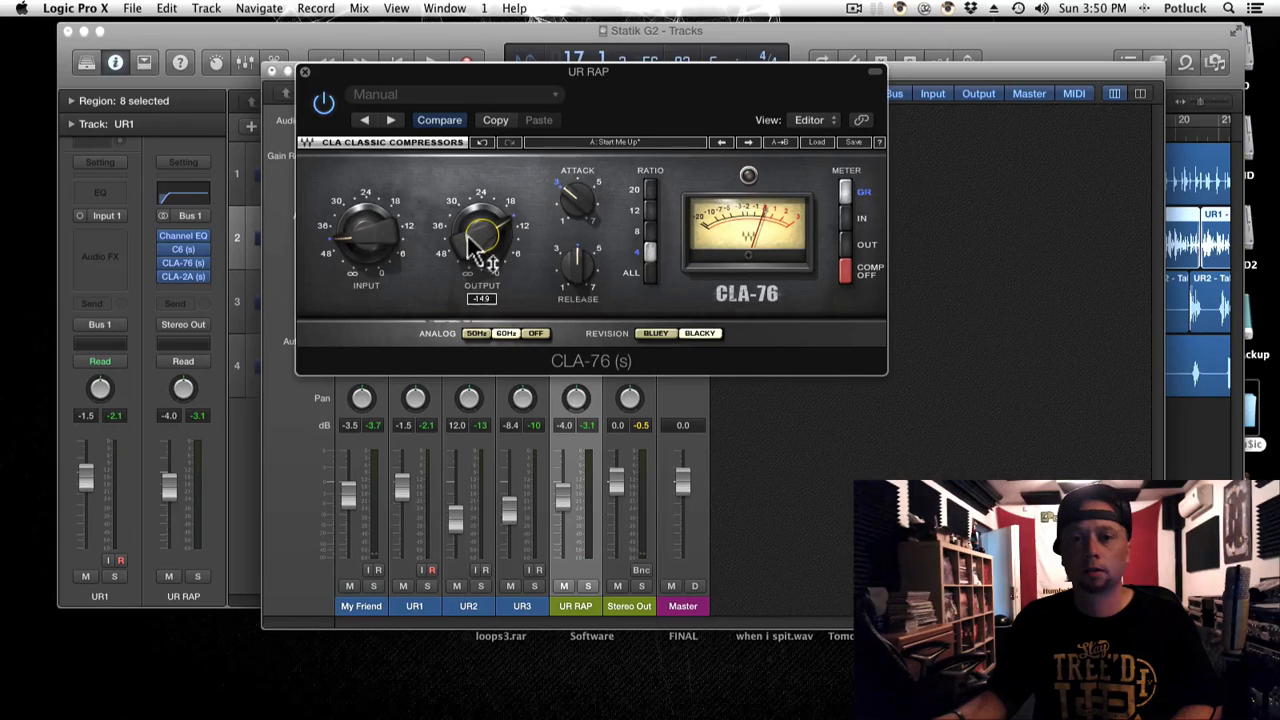
pyautogui.click(306, 72)
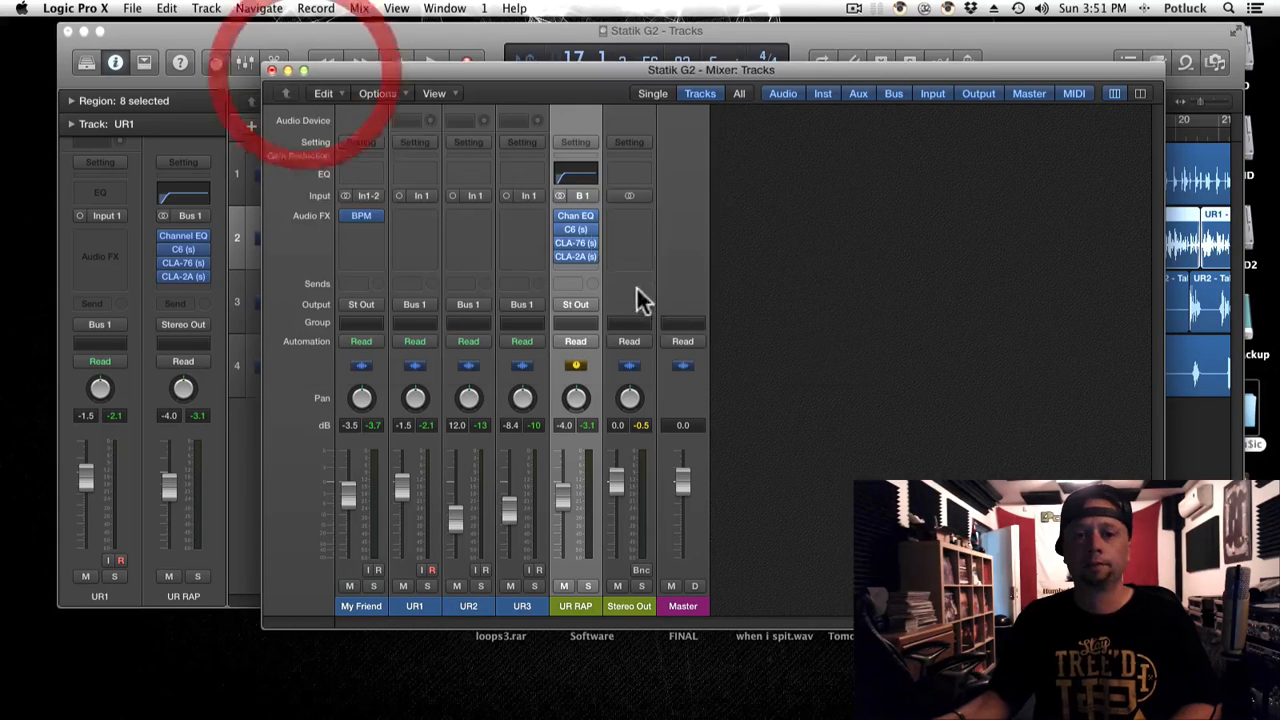
# Raise the CLA-2A's gain to about 35 during playback, reset its clip light and raise the UR RAP fader to -1.0 dB.
pyautogui.click(574, 248)
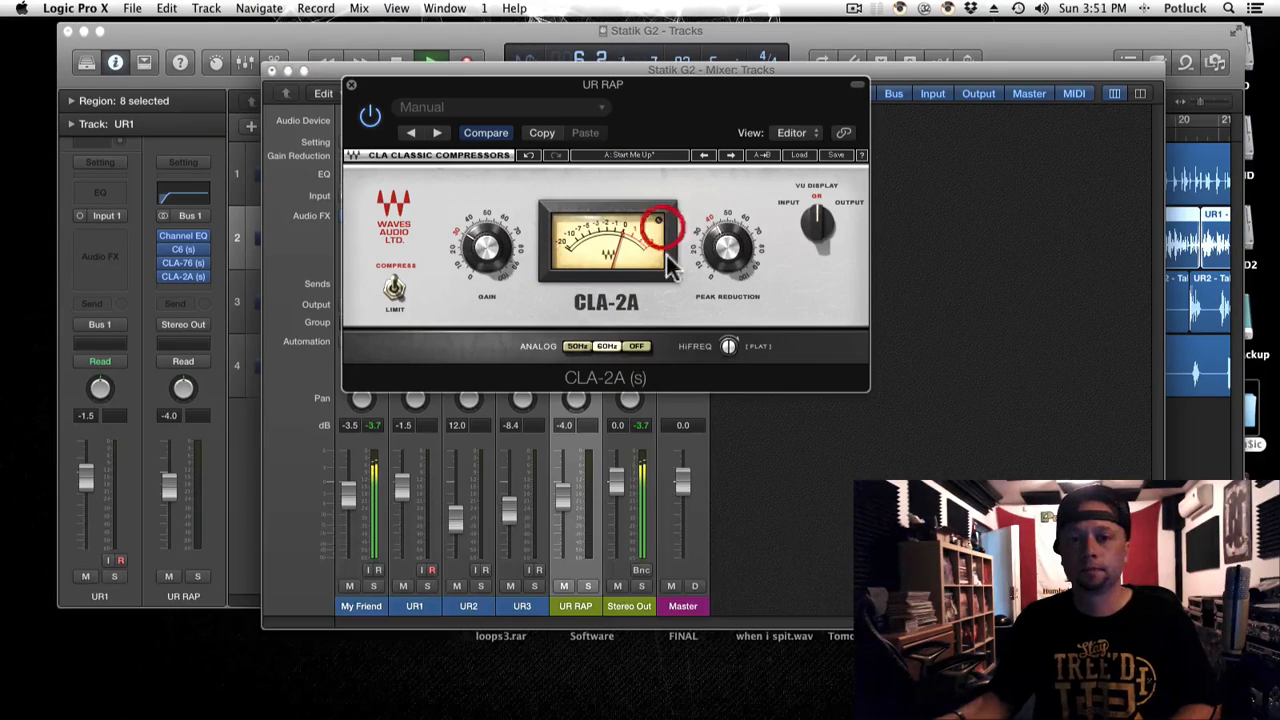
pyautogui.click(486, 248)
pyautogui.moveTo(486, 268)
pyautogui.mouseDown()
pyautogui.moveTo(480, 254)
pyautogui.moveTo(499, 258)
pyautogui.mouseUp()
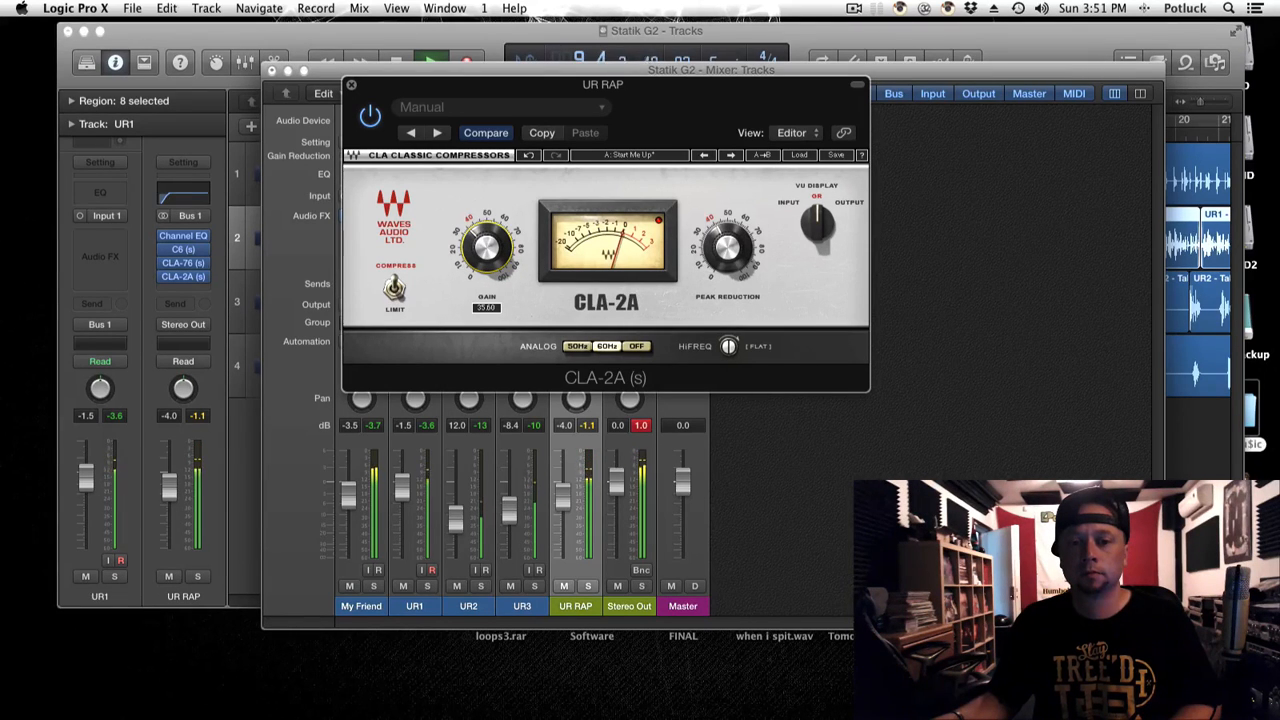
pyautogui.click(660, 218)
pyautogui.moveTo(486, 249); pyautogui.dragTo(486, 251)
pyautogui.moveTo(566, 494); pyautogui.dragTo(556, 478)
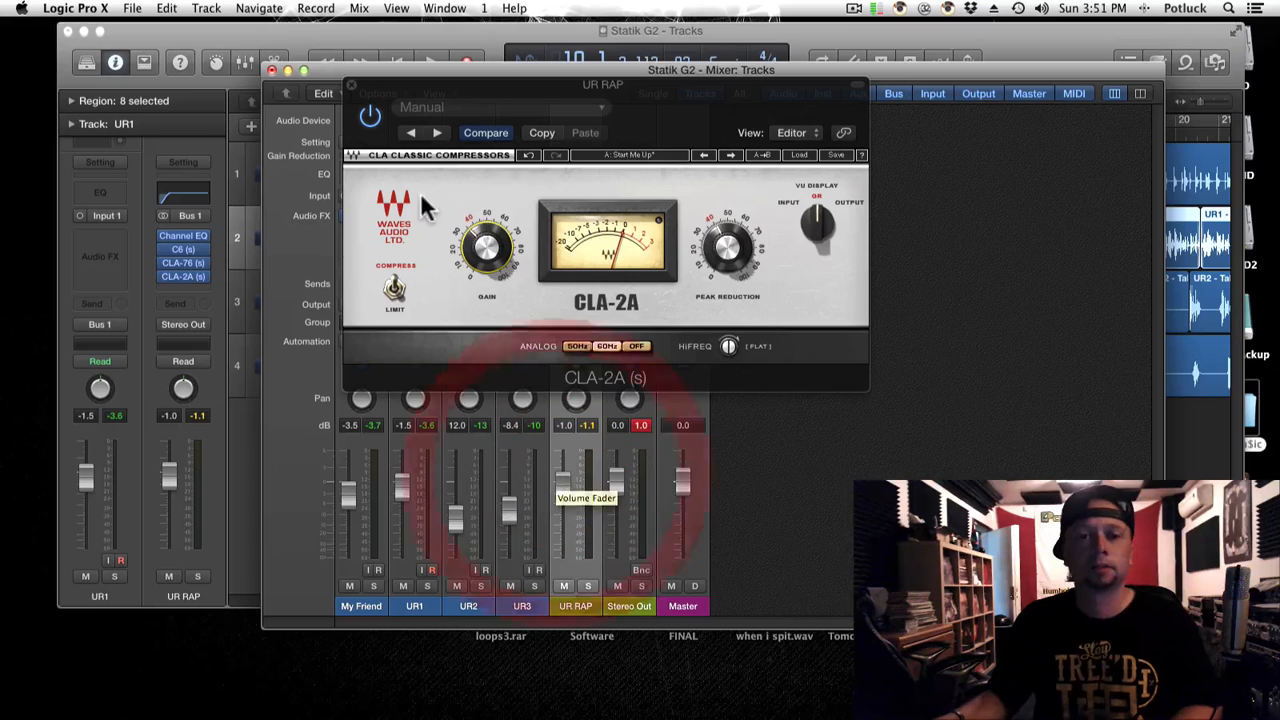
# Replay the section, lowering the CLA-2A's gain to 34.72 and raising its peak reduction to about 44.6.
pyautogui.press('space')
pyautogui.moveTo(493, 238)
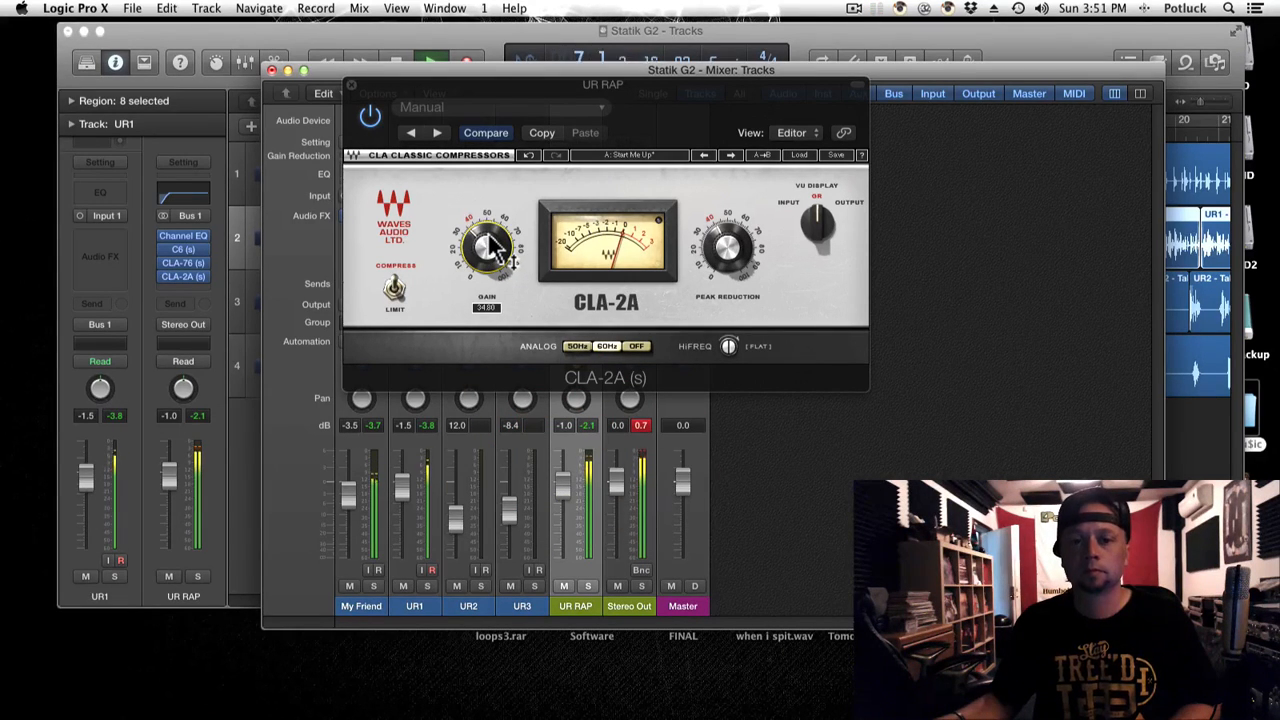
pyautogui.moveTo(490, 245); pyautogui.dragTo(490, 249)
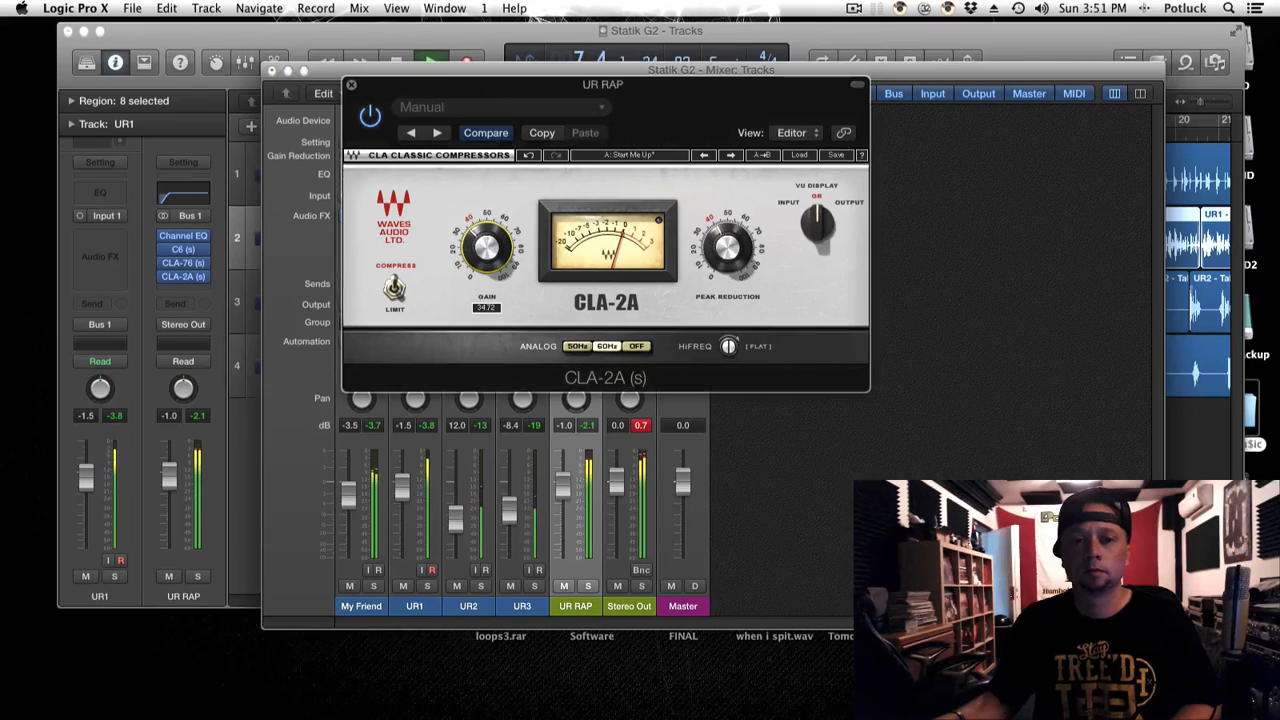
pyautogui.moveTo(729, 256); pyautogui.dragTo(730, 256)
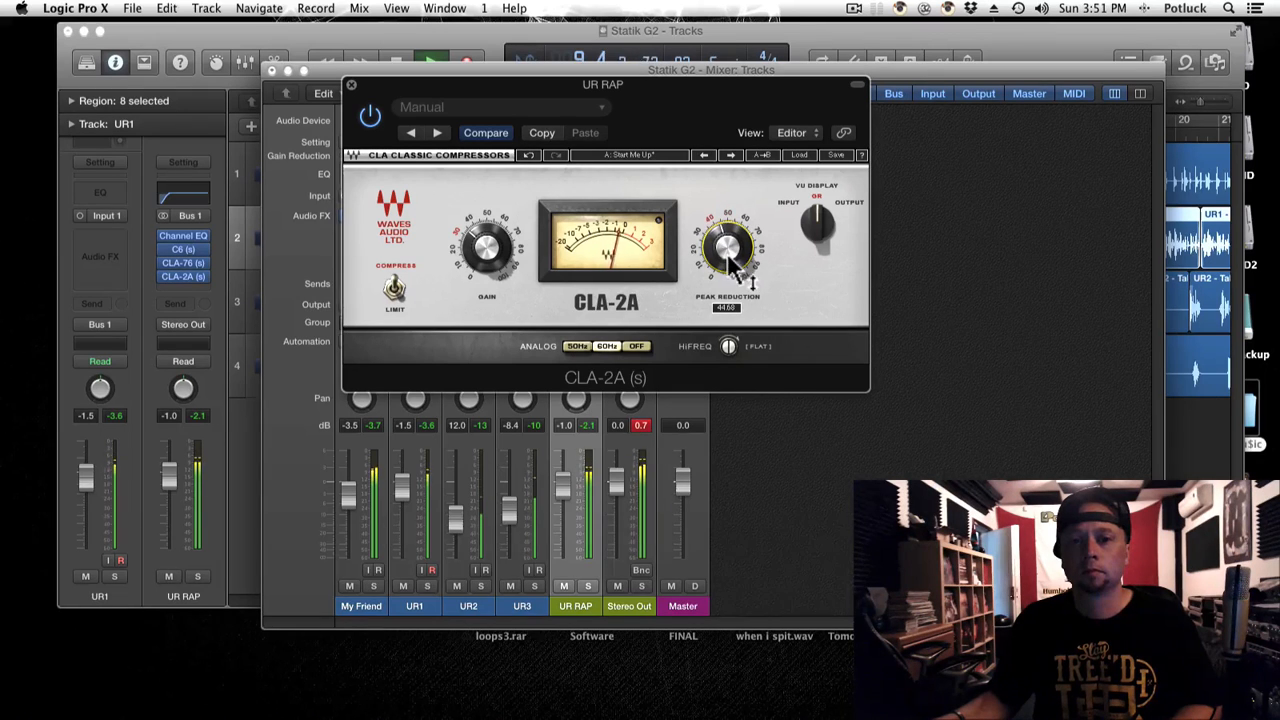
# Restart playback, fine-tune the CLA-2A's gain to about 34.1, readjust its peak reduction around 41.64 and close the compressor.
pyautogui.press('space')
pyautogui.press('space')
pyautogui.press('space')
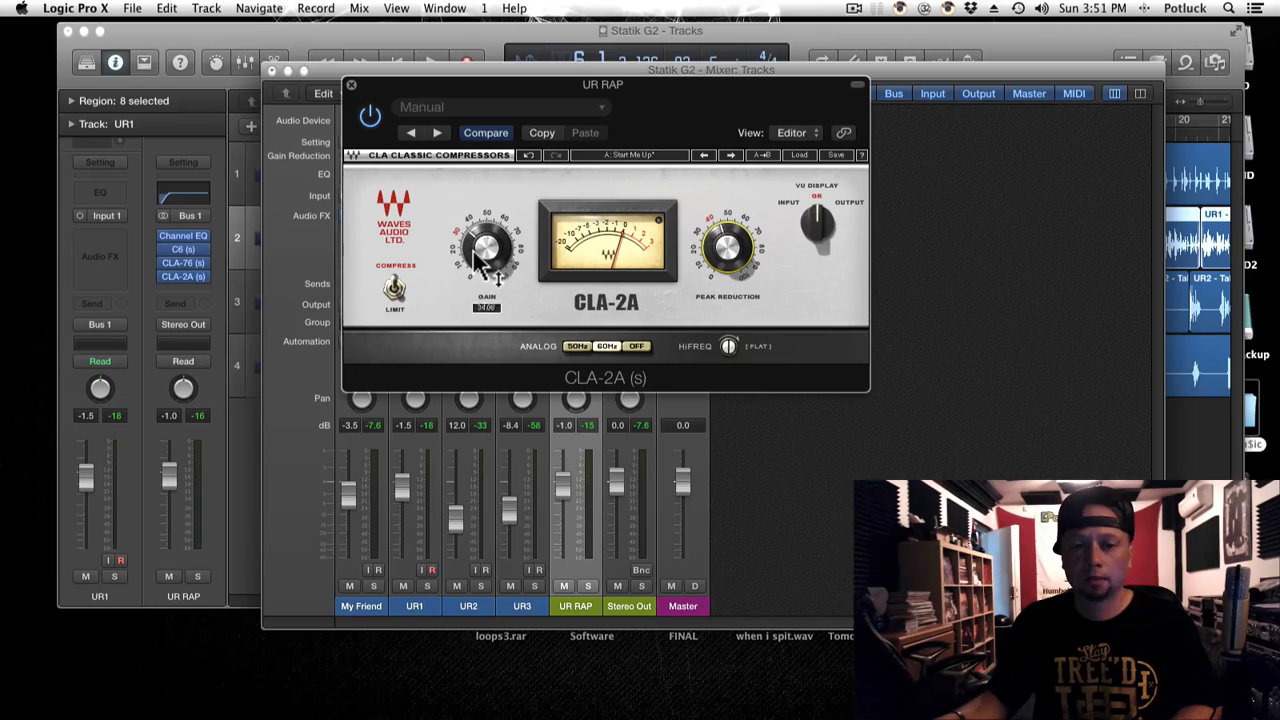
pyautogui.press('space')
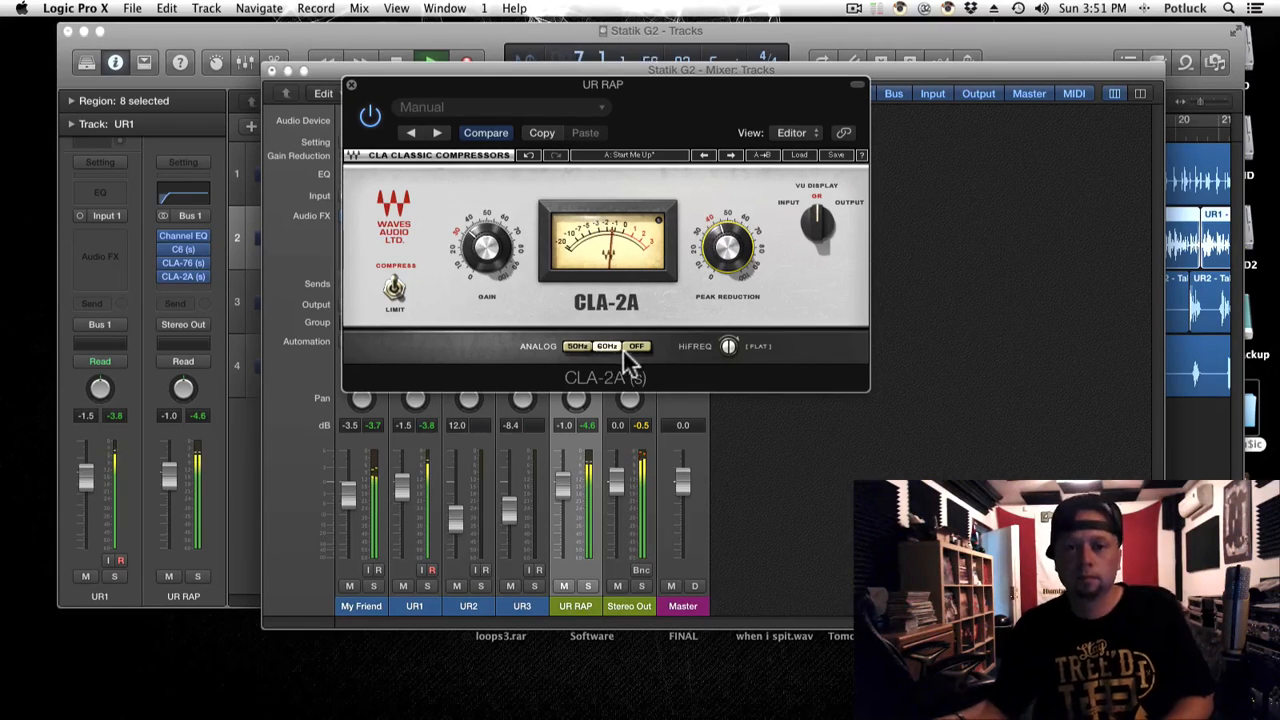
pyautogui.moveTo(750, 278); pyautogui.dragTo(750, 276)
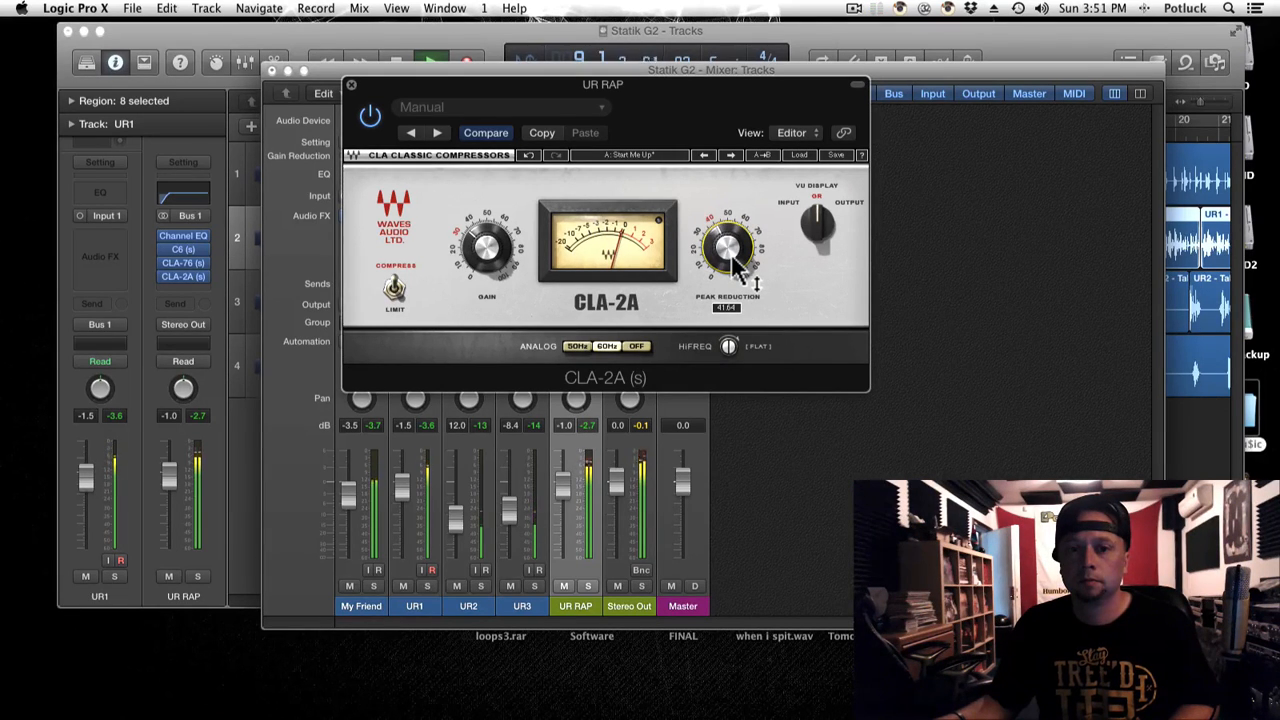
pyautogui.moveTo(733, 260); pyautogui.dragTo(731, 254)
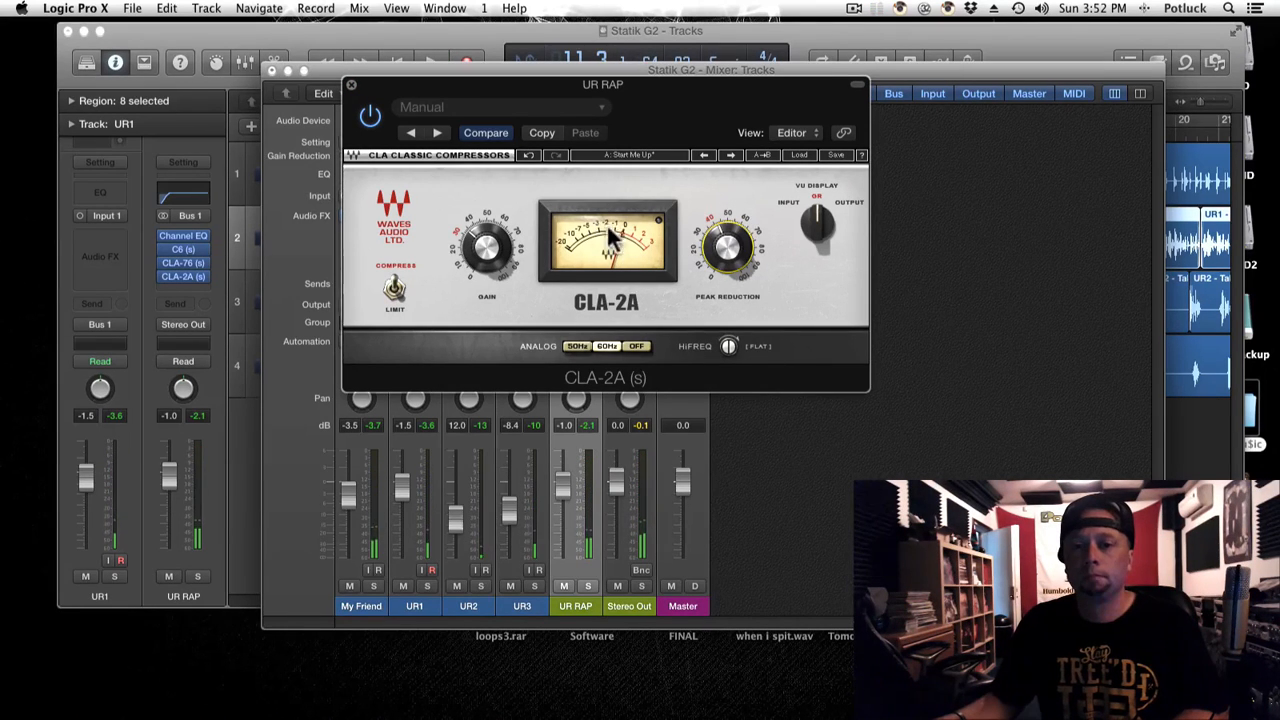
pyautogui.click(350, 84)
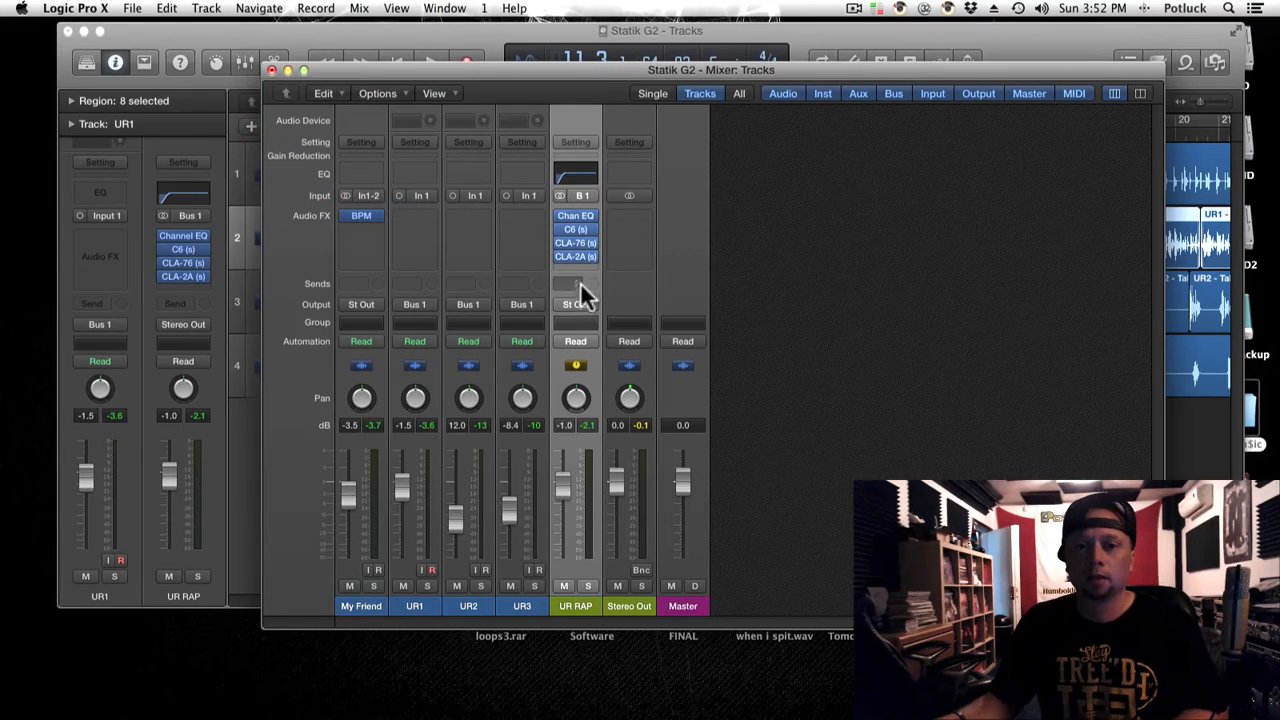
# Lower the UR RAP fader to -2.5 dB and add a send to Bus 2 on its channel strip.
pyautogui.moveTo(567, 487); pyautogui.dragTo(561, 506)
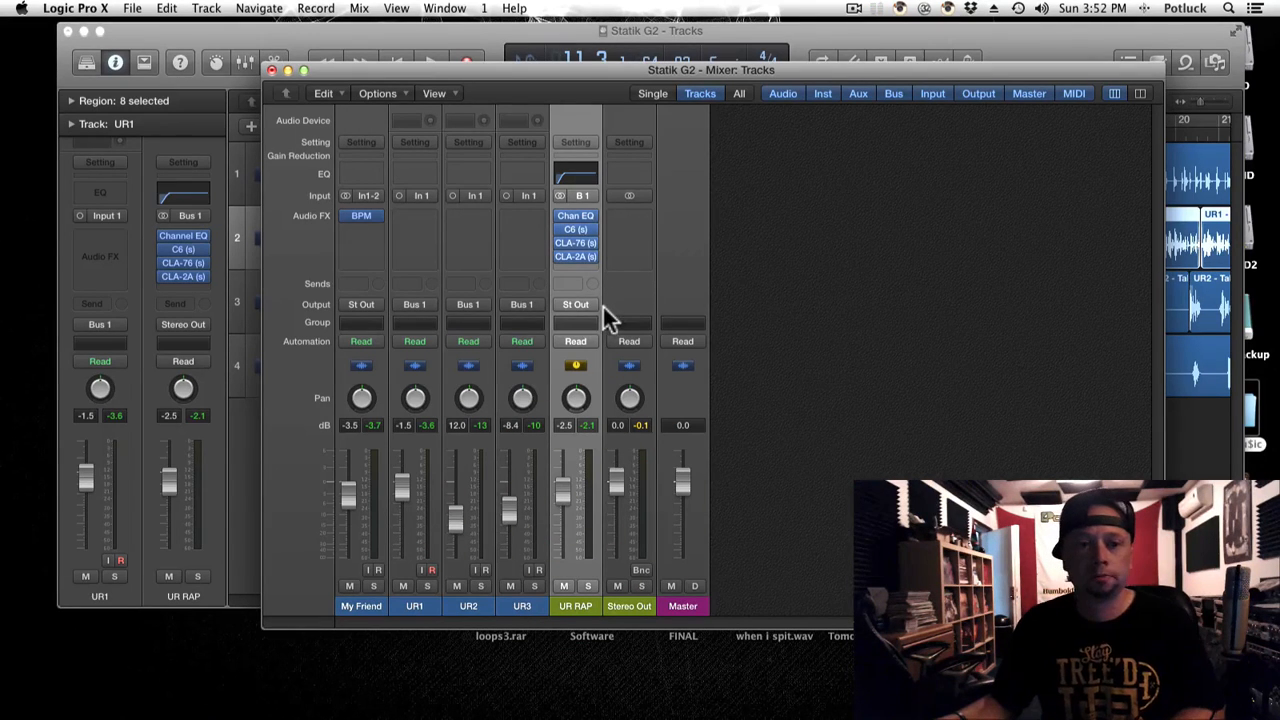
pyautogui.click(568, 285)
pyautogui.moveTo(590, 353)
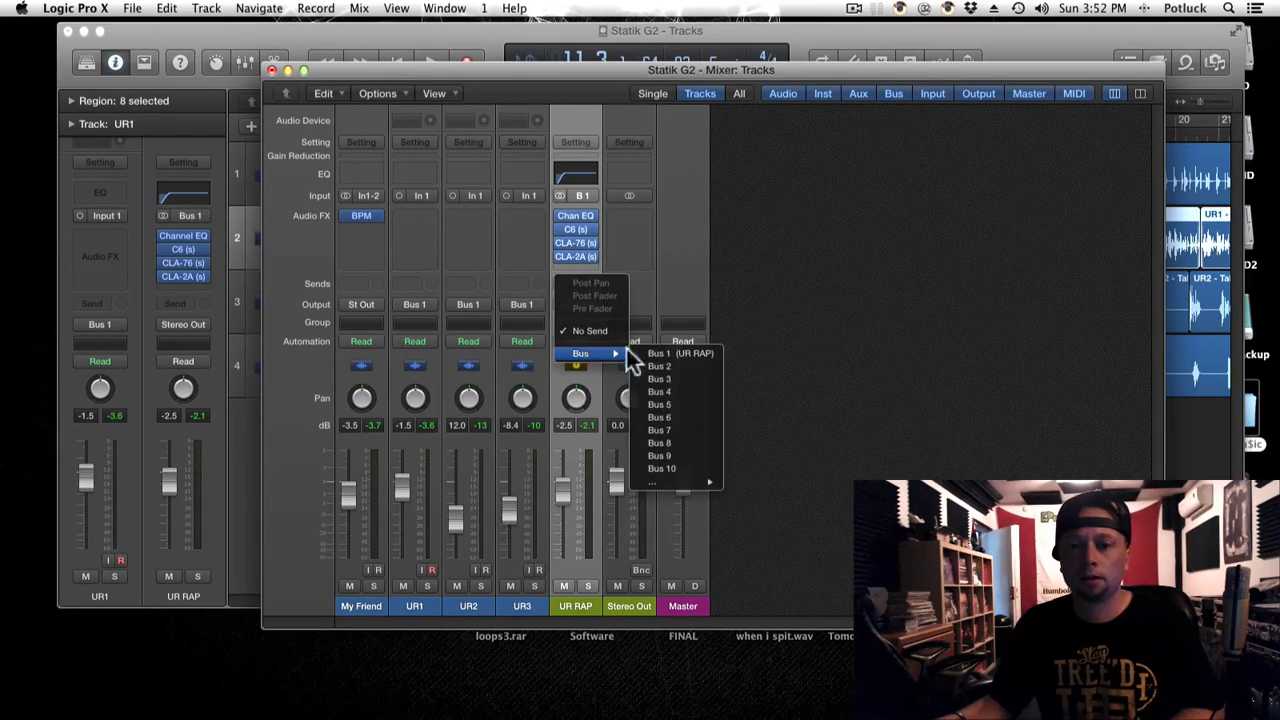
pyautogui.click(678, 366)
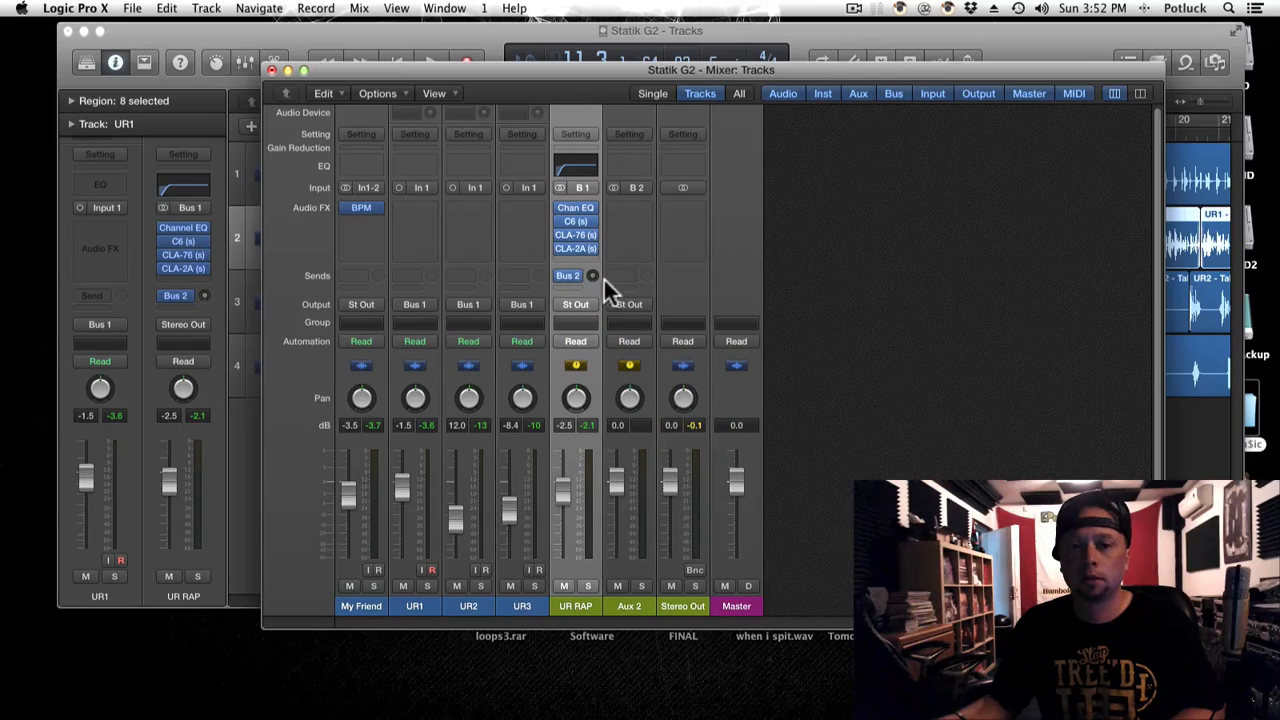
# Rename the new aux channel strip as Reverb.
pyautogui.click(630, 600)
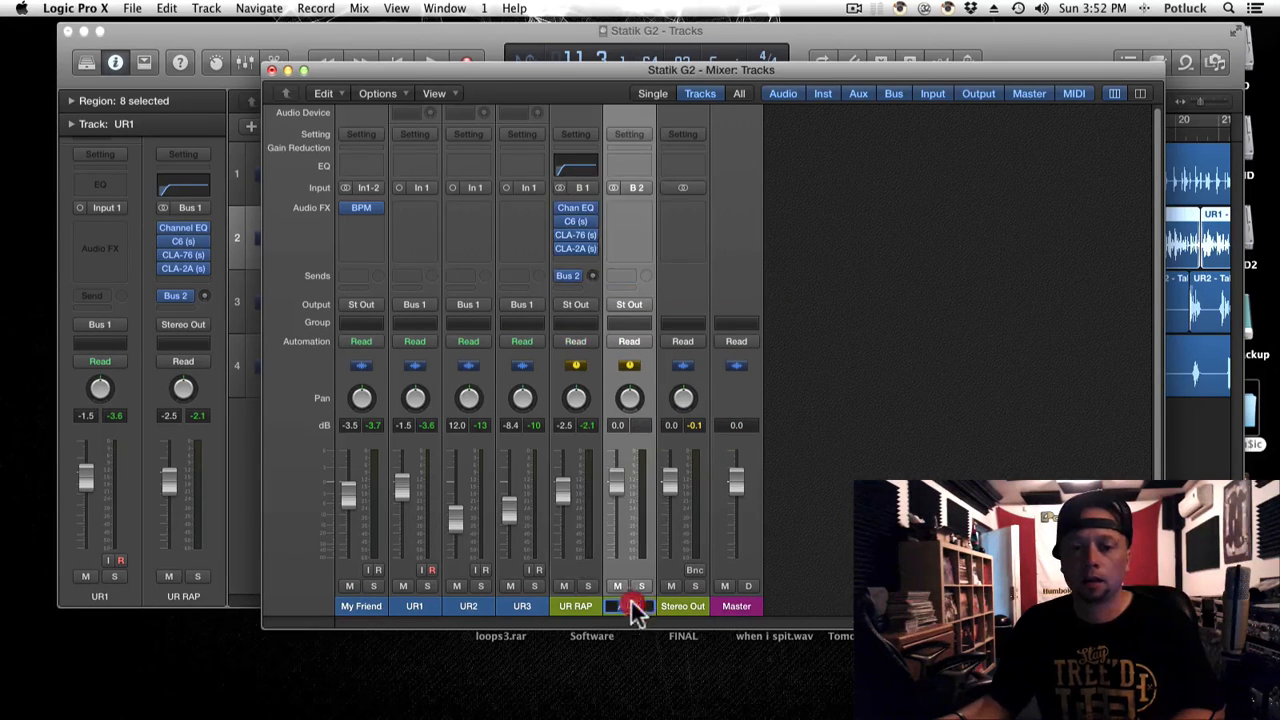
pyautogui.write('R')
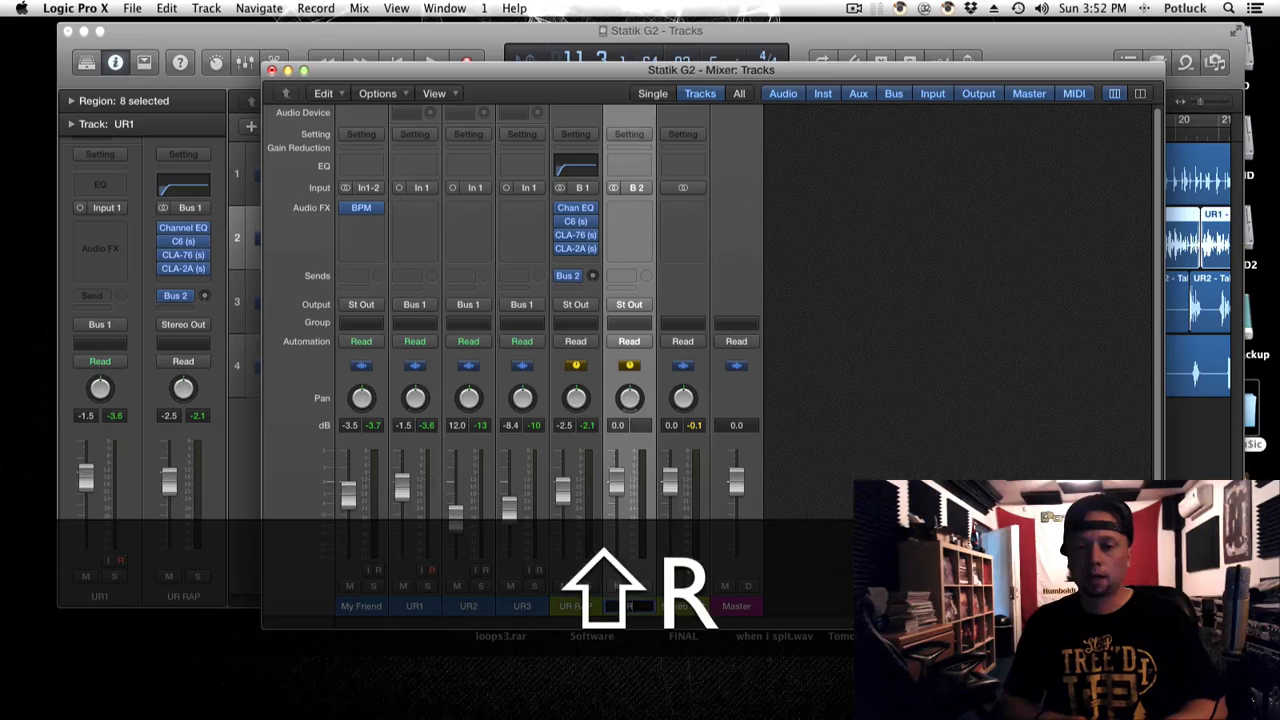
pyautogui.write('everb')
pyautogui.press('Return')
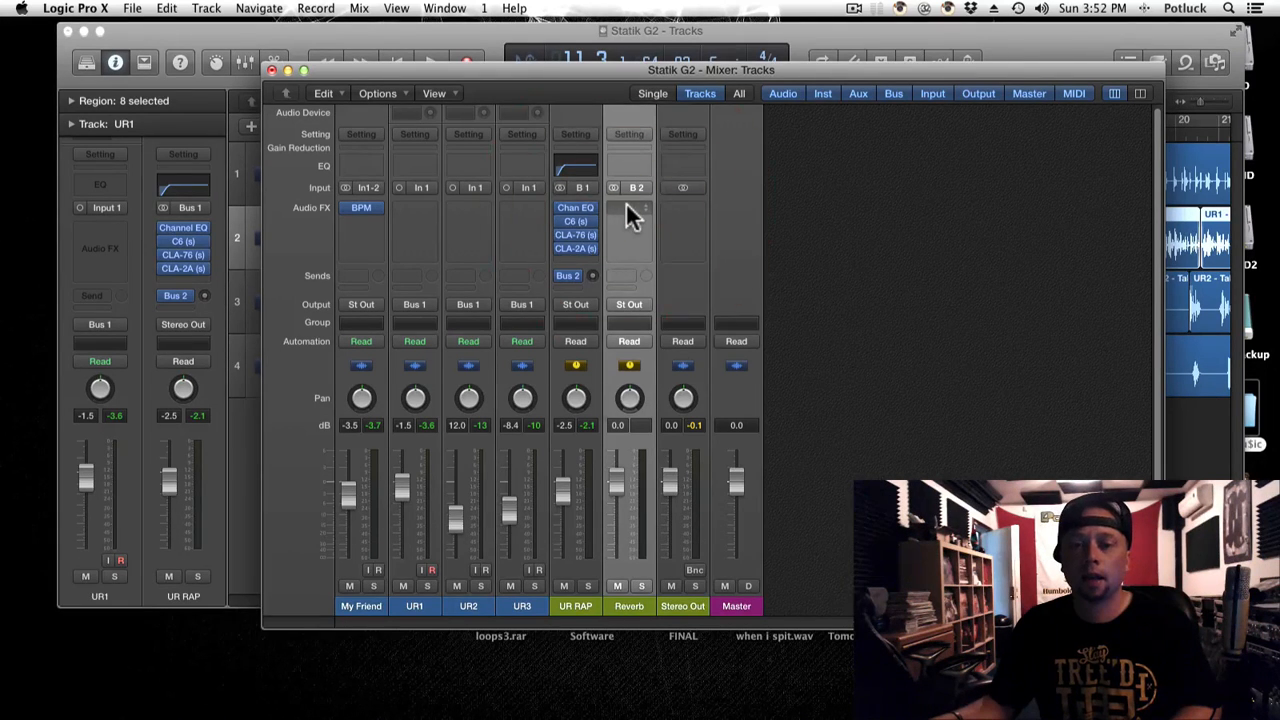
# Insert the Waves RVerb plug-in on the Reverb channel strip.
pyautogui.click(627, 207)
pyautogui.moveTo(686, 403)
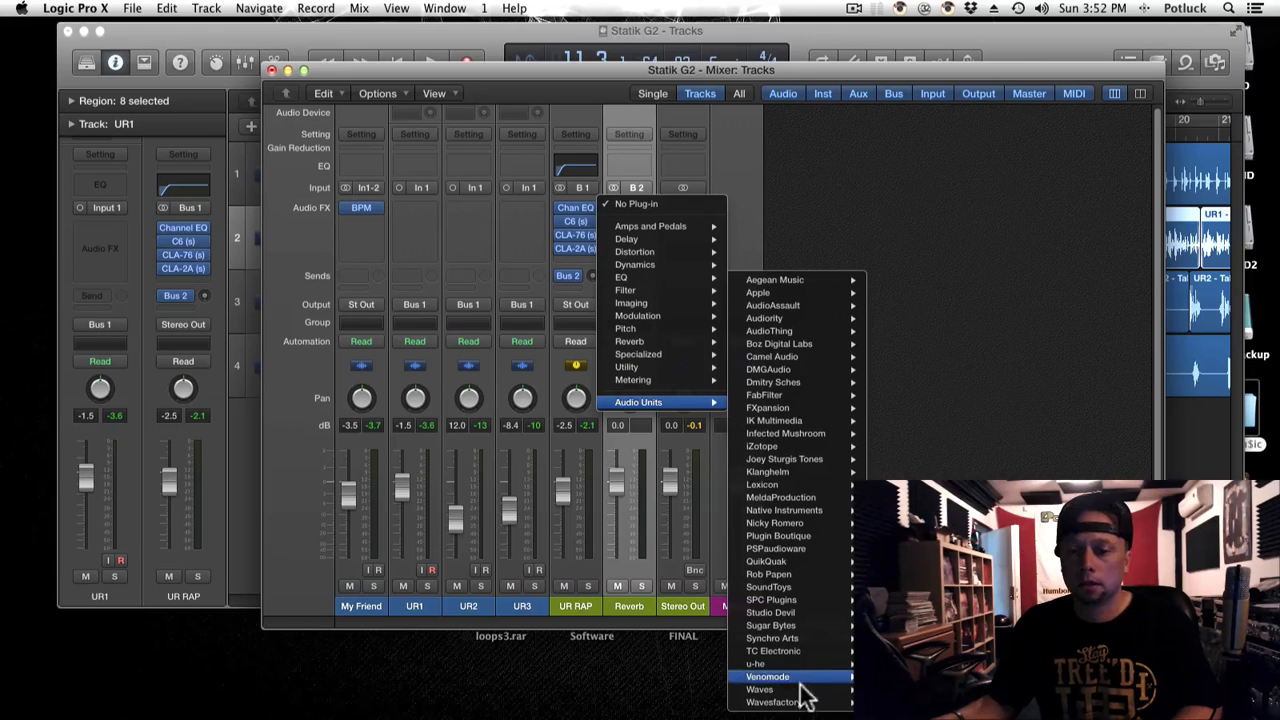
pyautogui.moveTo(812, 692)
pyautogui.scroll(-10, 940, 690)
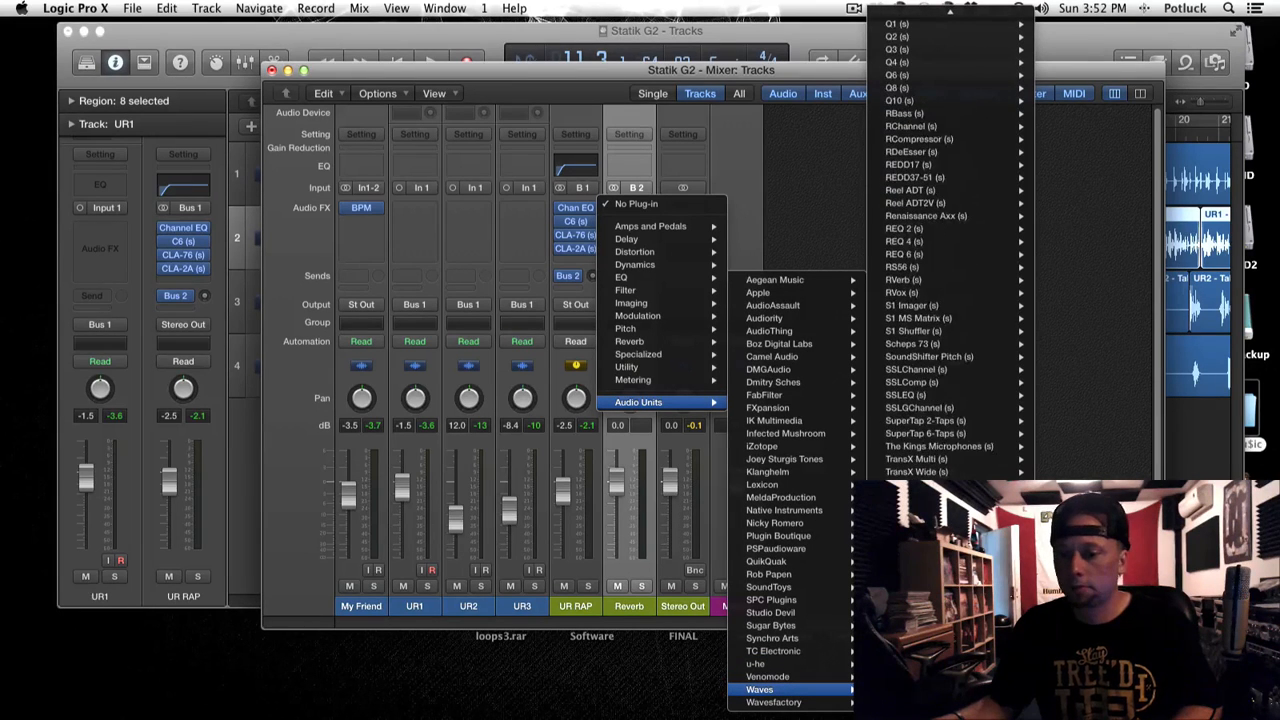
pyautogui.scroll(10, 940, 640)
pyautogui.scroll(-10, 940, 640)
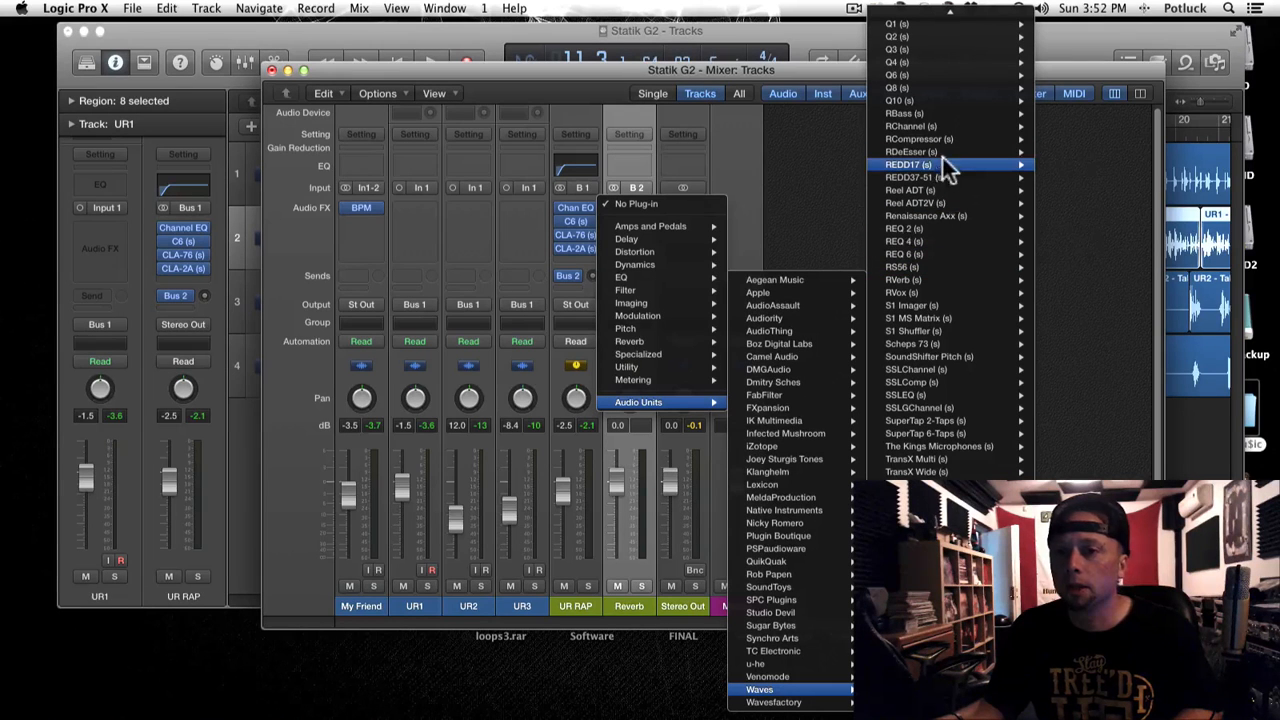
pyautogui.click(925, 278)
# Load the rap verb preset in RVerb, review its reverb settings and close the plug-in.
pyautogui.click(155, 92)
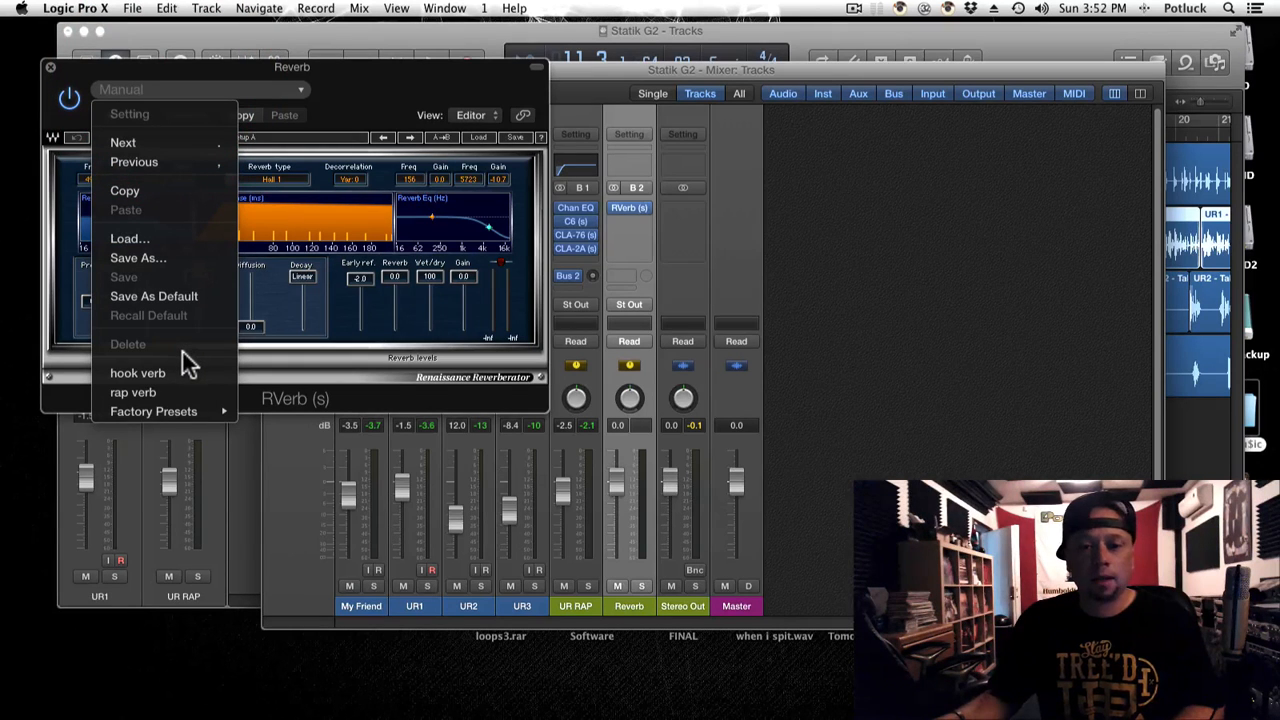
pyautogui.click(173, 392)
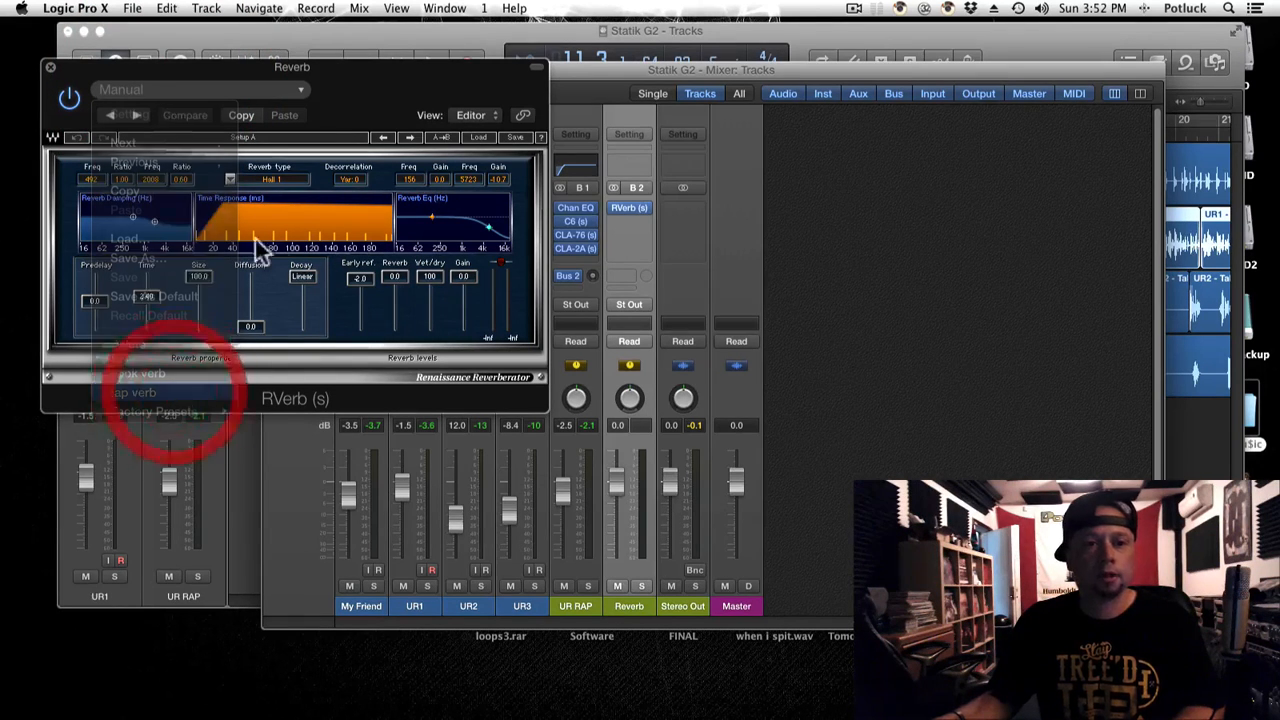
pyautogui.moveTo(394, 108); pyautogui.dragTo(837, 115)
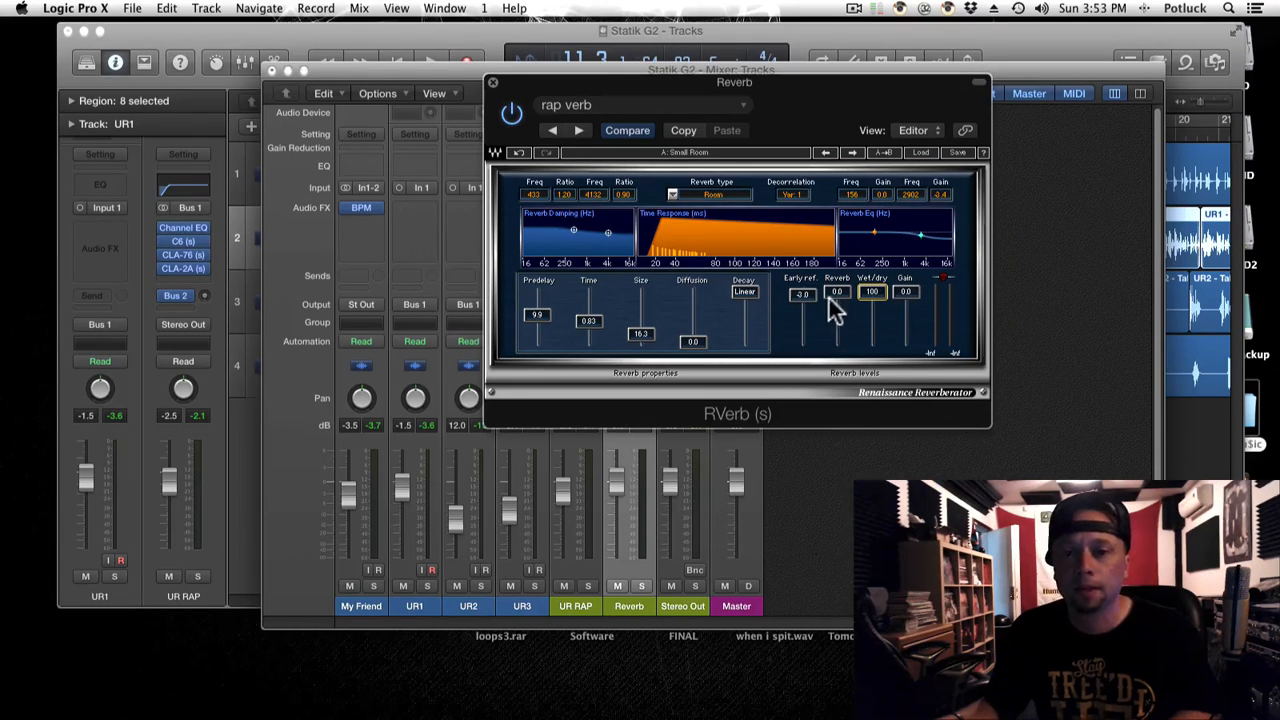
pyautogui.click(799, 294)
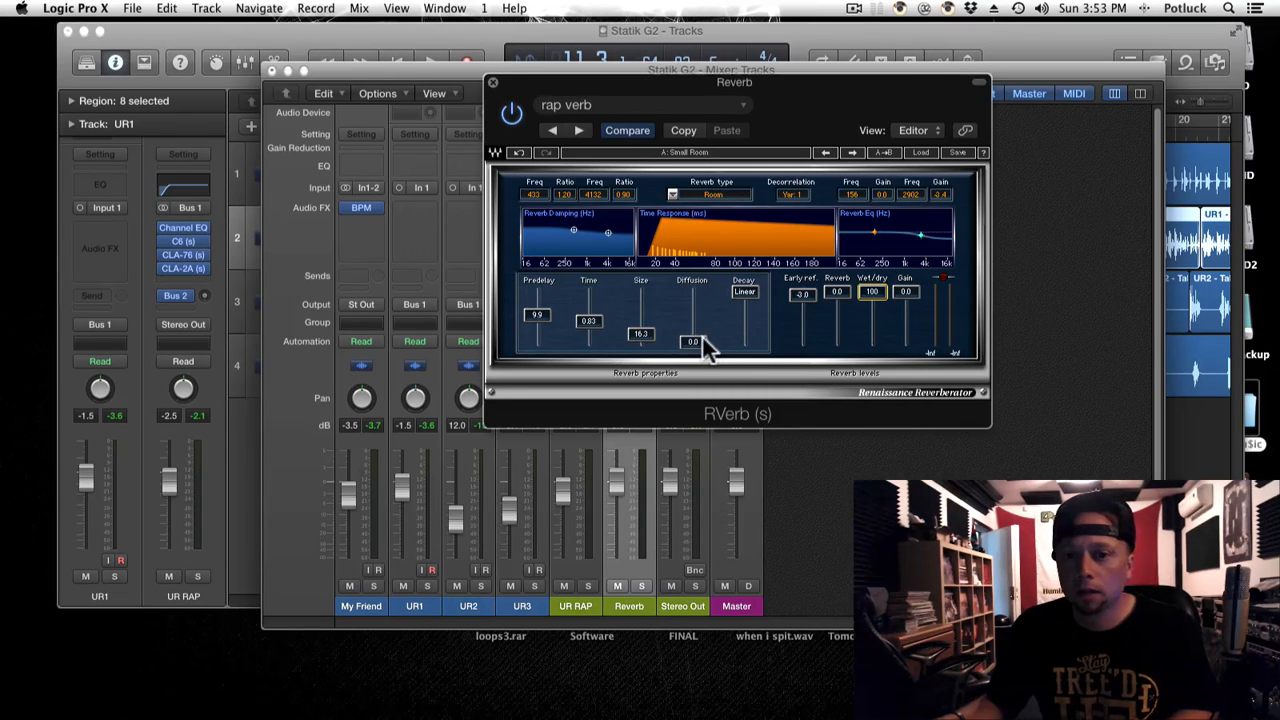
pyautogui.moveTo(824, 122); pyautogui.dragTo(739, 173)
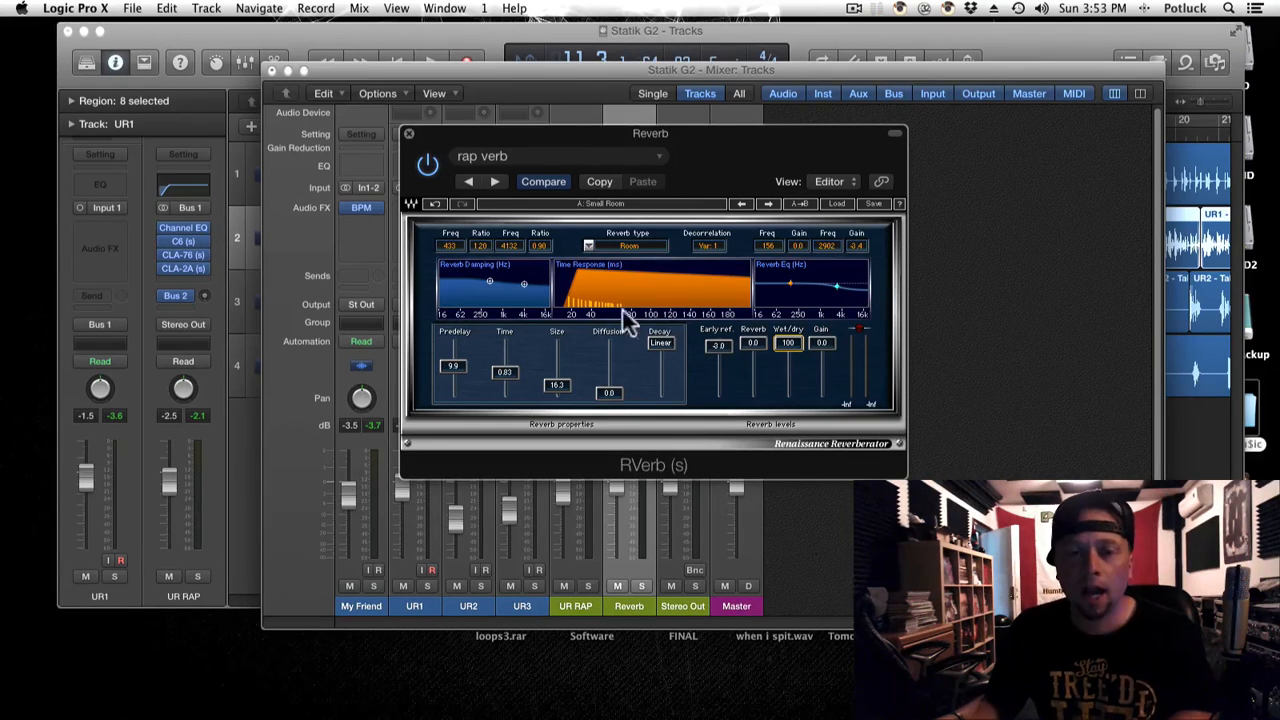
pyautogui.moveTo(747, 164); pyautogui.dragTo(765, 145)
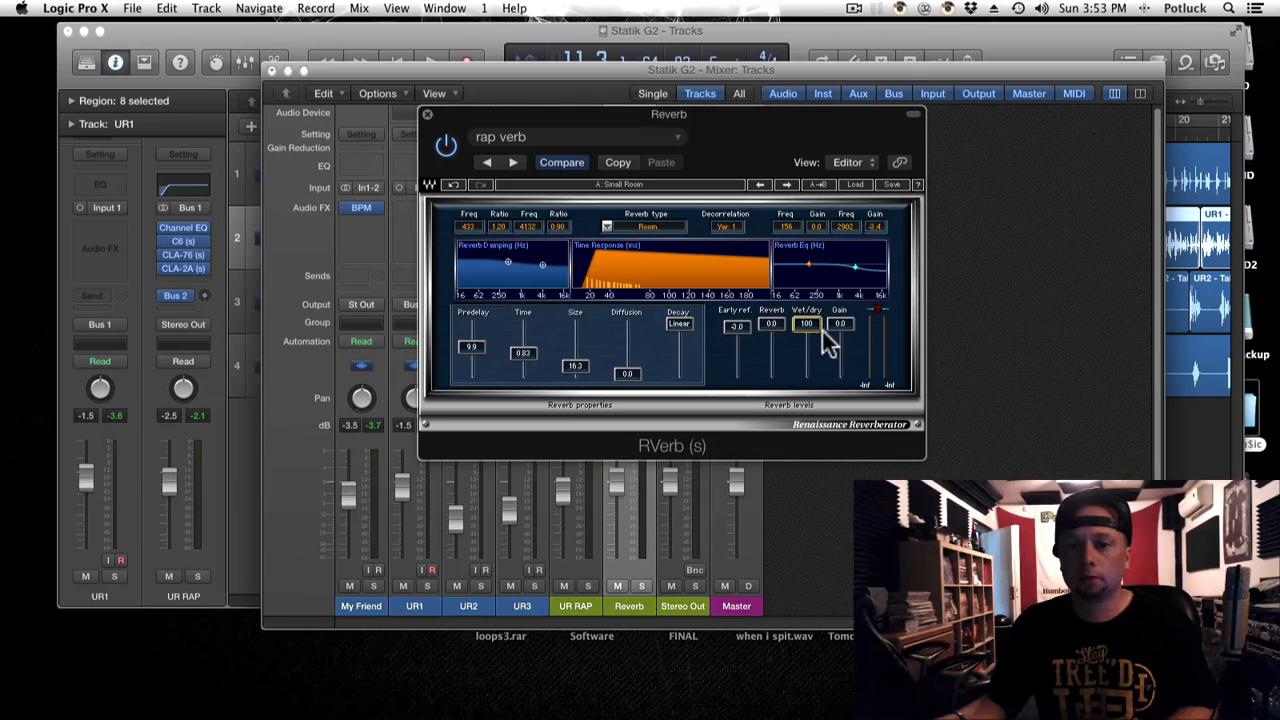
pyautogui.click(426, 112)
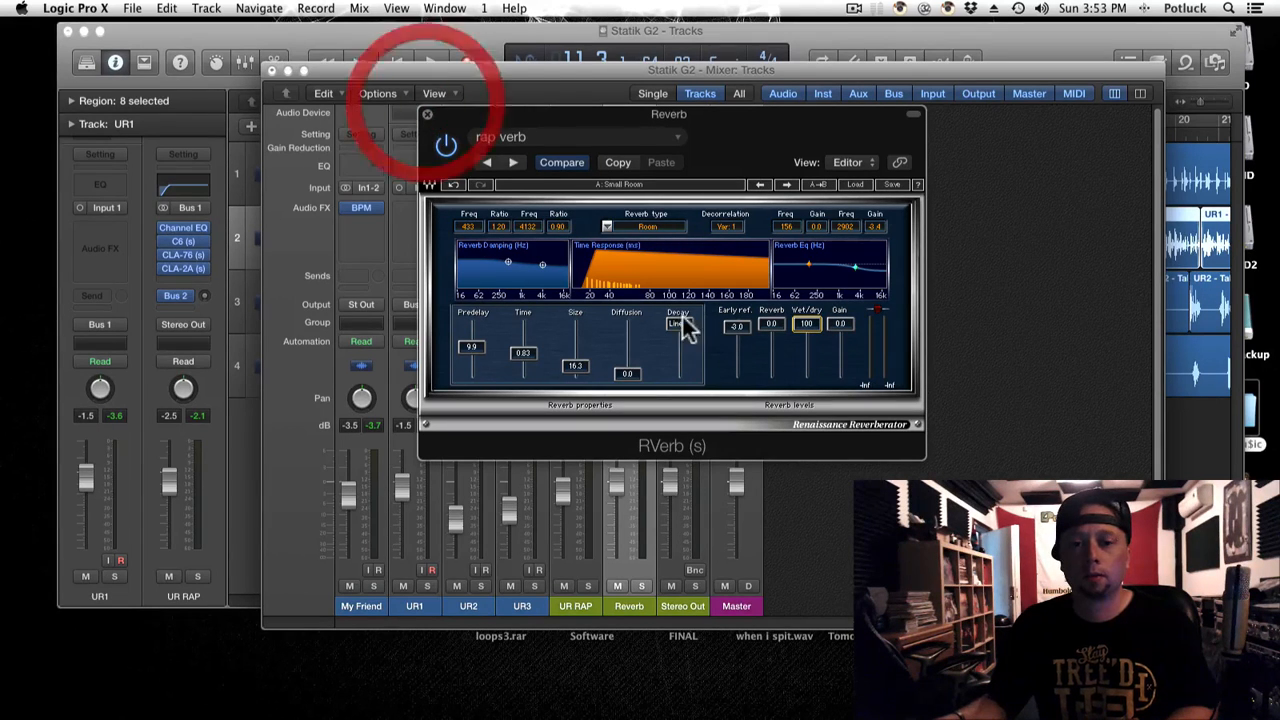
pyautogui.click(427, 113)
# Set the UR RAP strip's Bus 2 send level to 0.0 and the Reverb fader to -6.0 dB.
pyautogui.moveTo(589, 272); pyautogui.dragTo(616, 135)
pyautogui.moveTo(593, 283); pyautogui.dragTo(594, 278)
pyautogui.moveTo(618, 493); pyautogui.dragTo(657, 544)
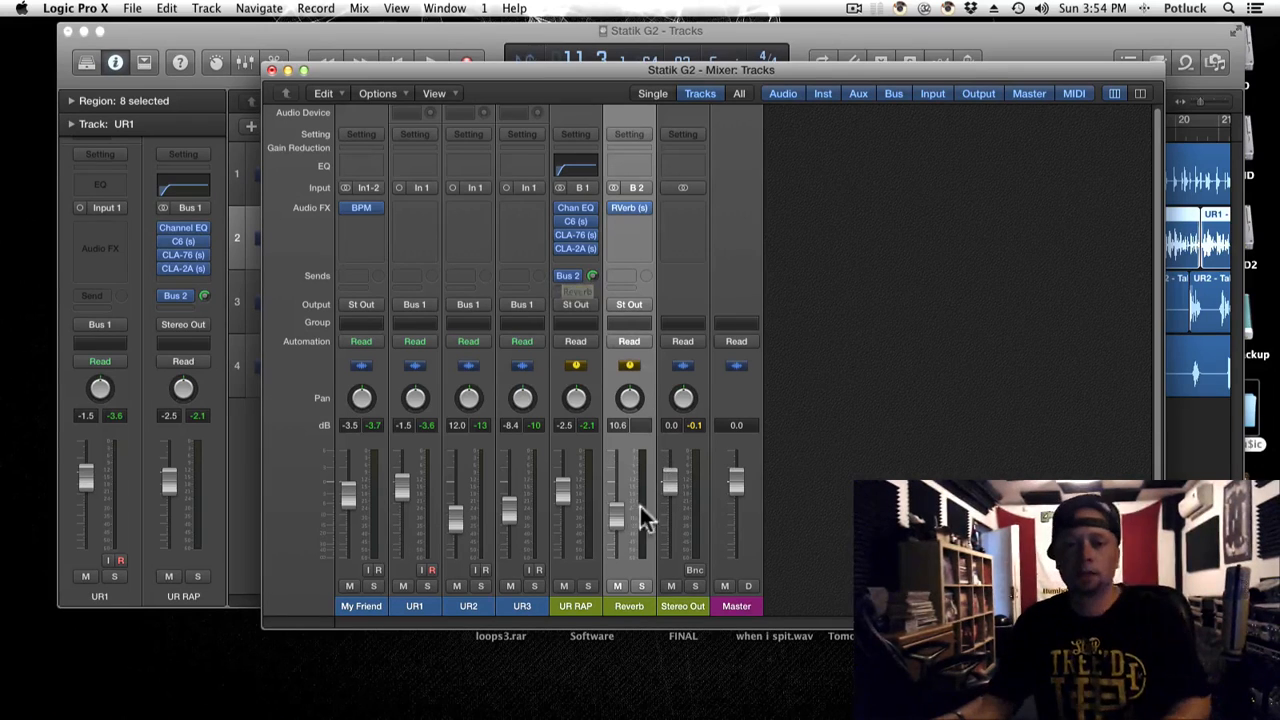
pyautogui.moveTo(620, 519)
pyautogui.mouseDown()
pyautogui.moveTo(617, 454)
pyautogui.moveTo(612, 498)
pyautogui.mouseUp()
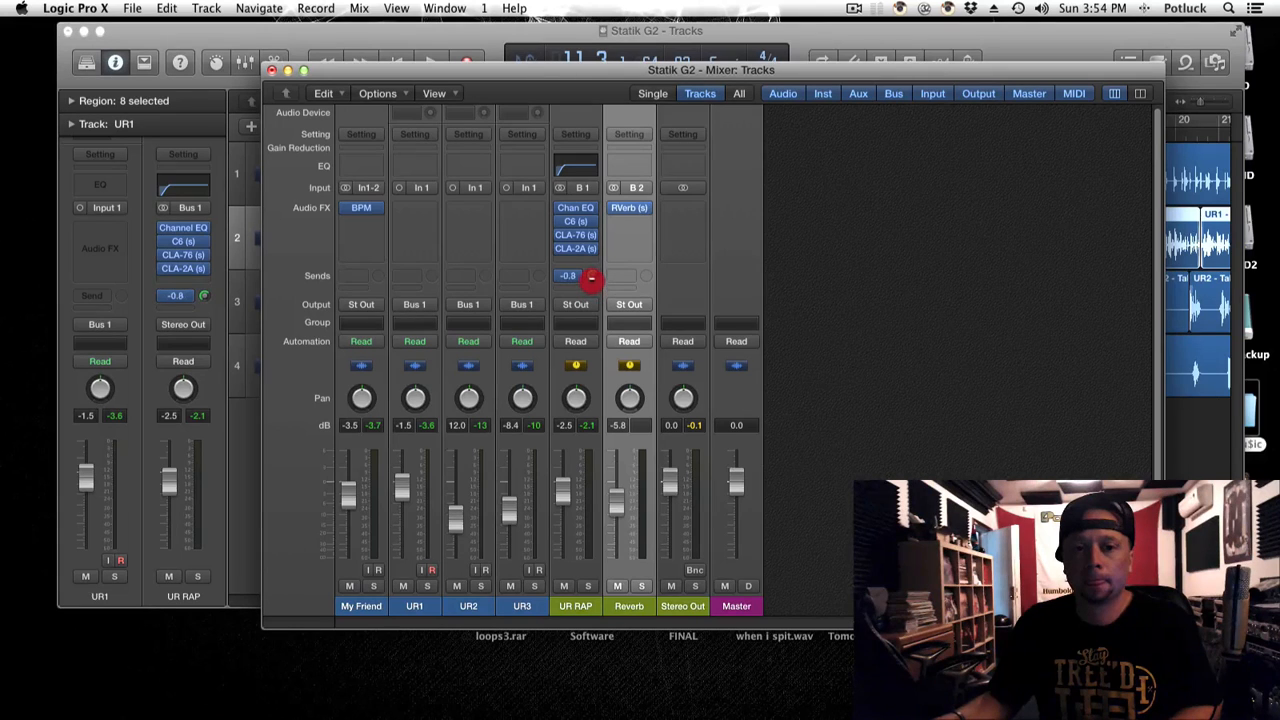
pyautogui.moveTo(592, 275); pyautogui.dragTo(592, 272)
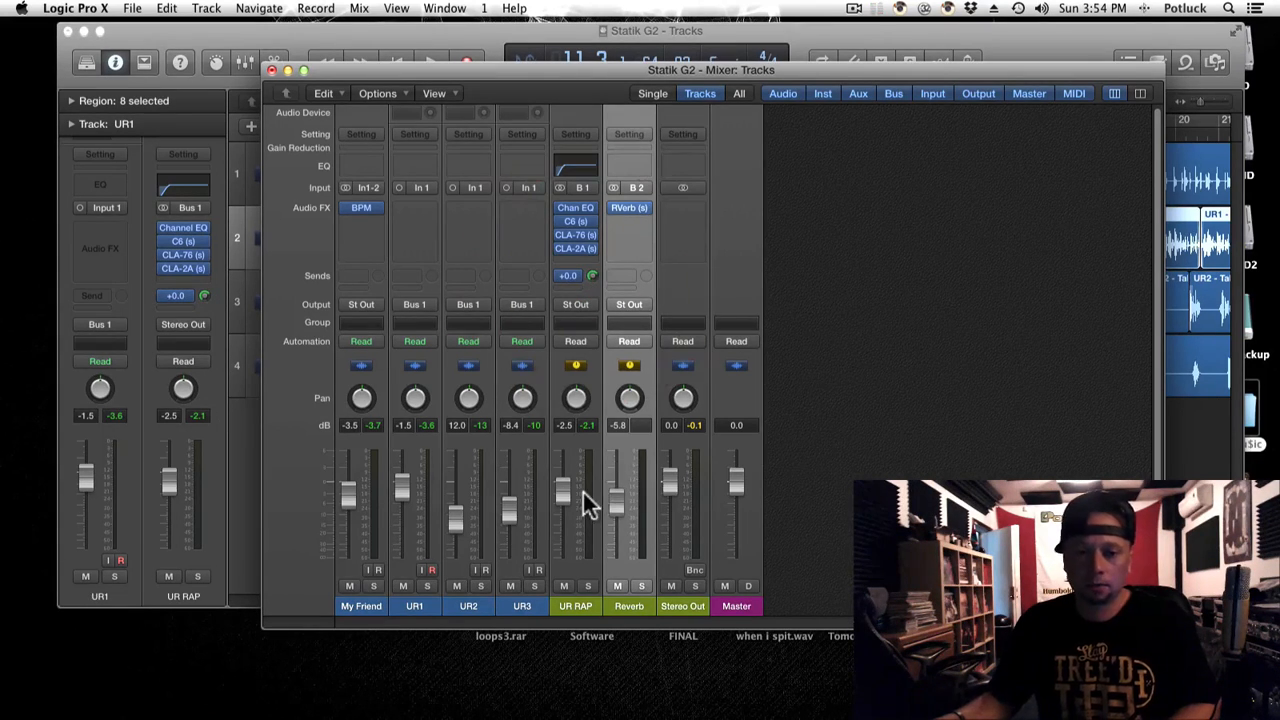
pyautogui.moveTo(614, 509); pyautogui.dragTo(615, 513)
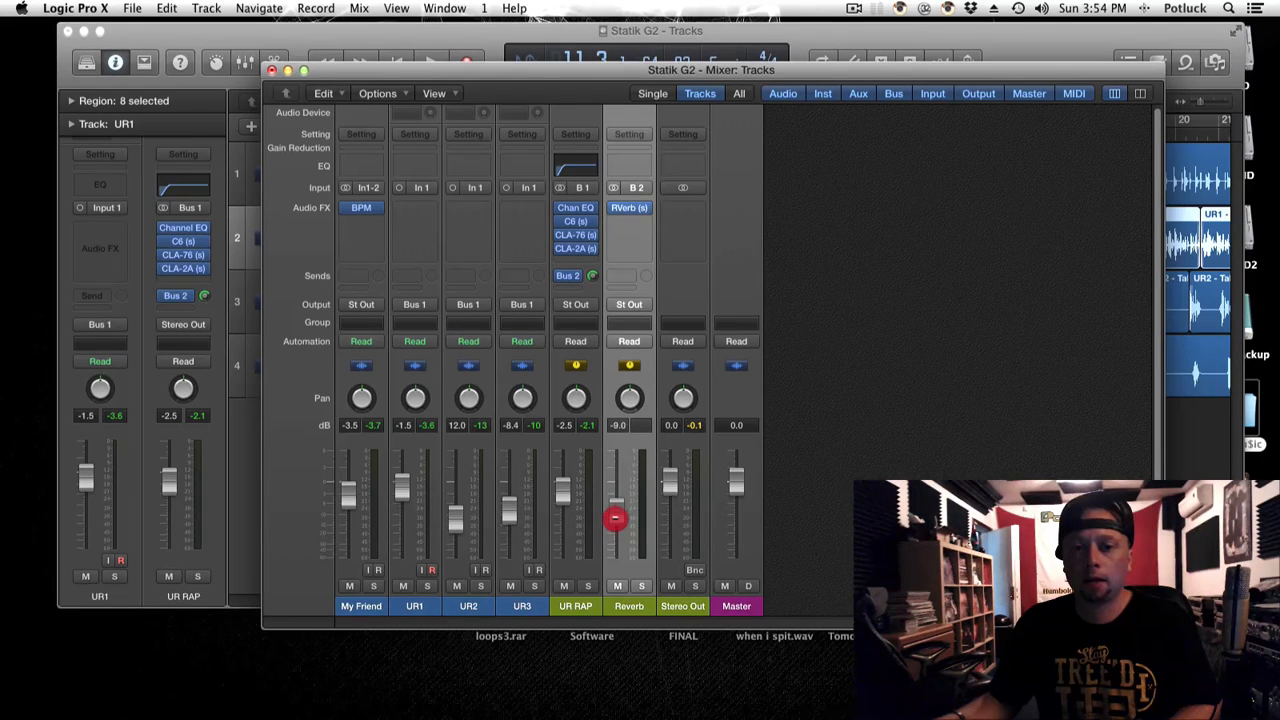
pyautogui.moveTo(615, 517)
pyautogui.mouseDown()
pyautogui.moveTo(616, 585)
pyautogui.moveTo(613, 501)
pyautogui.mouseUp()
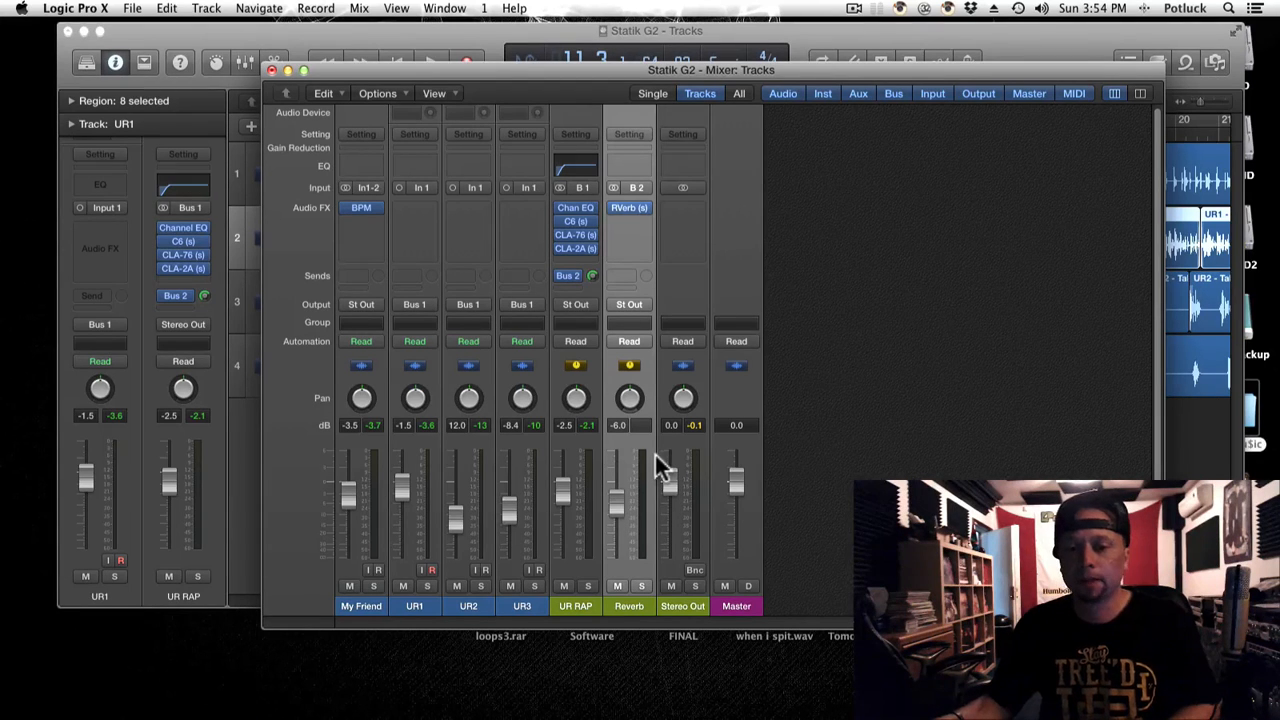
# Start playback and lower the Reverb fader to -13.0 dB while listening.
pyautogui.press('space')
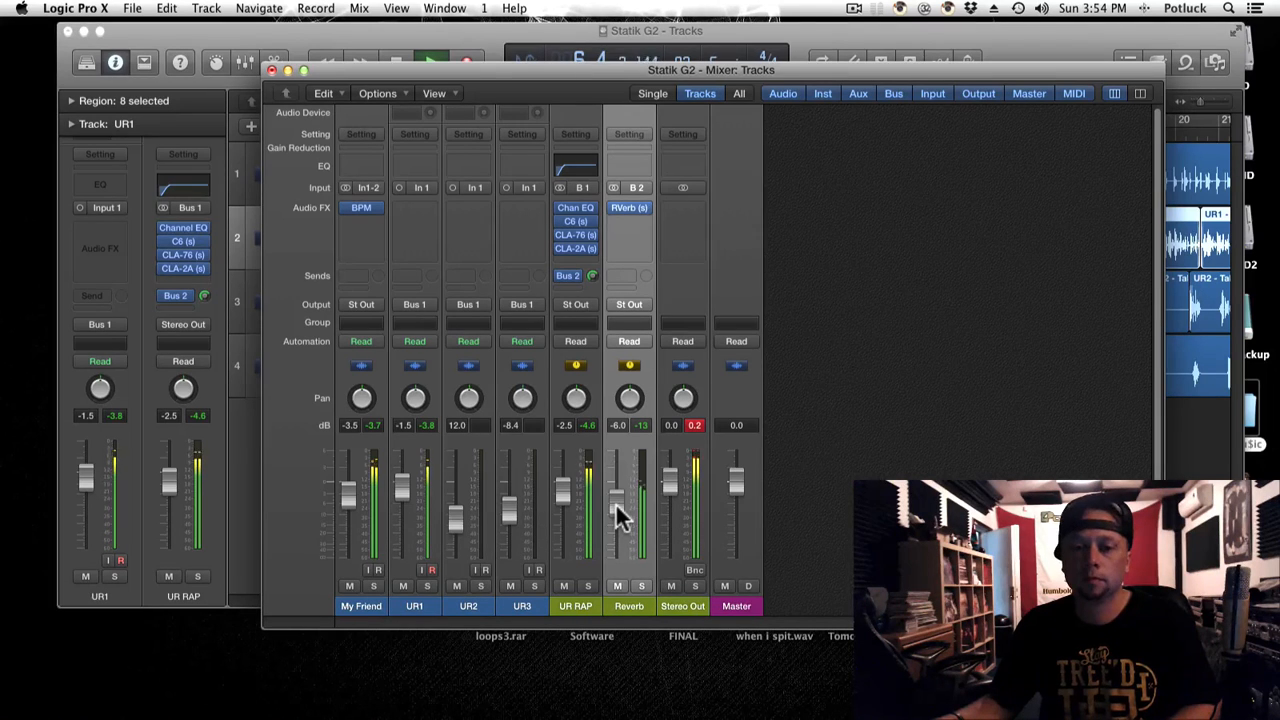
pyautogui.moveTo(617, 512); pyautogui.dragTo(617, 531)
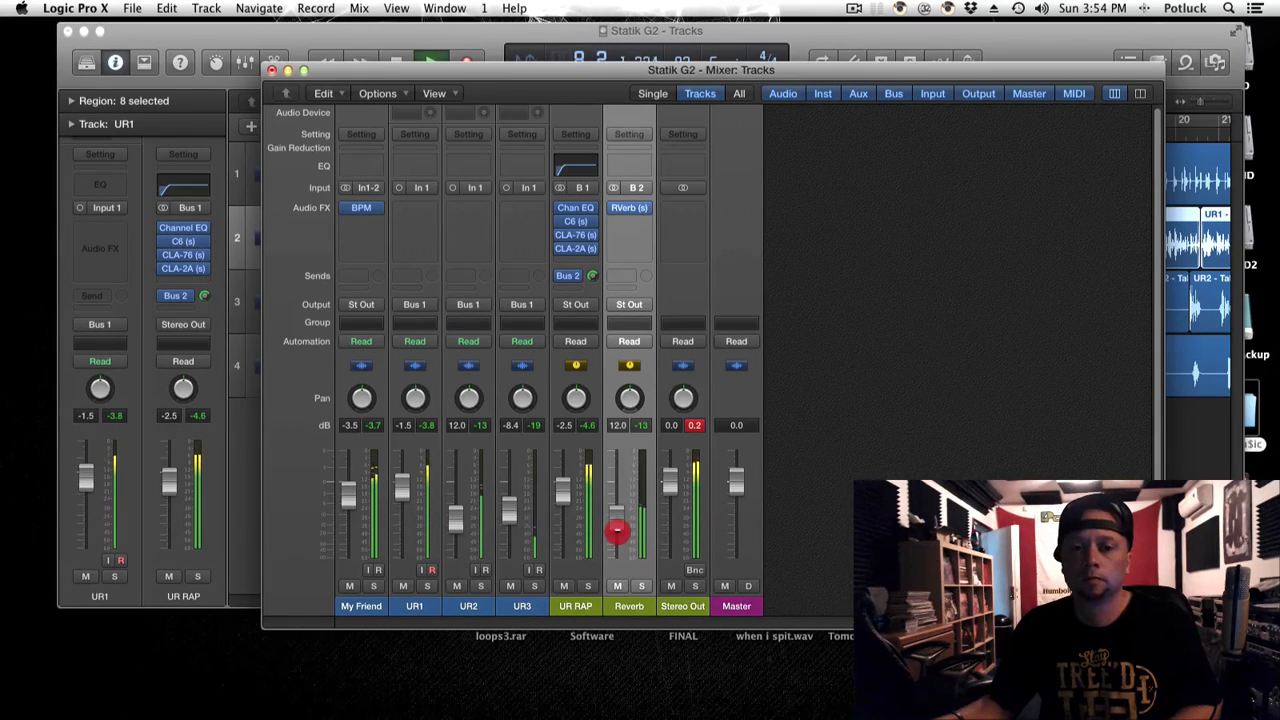
pyautogui.moveTo(617, 532); pyautogui.dragTo(617, 533)
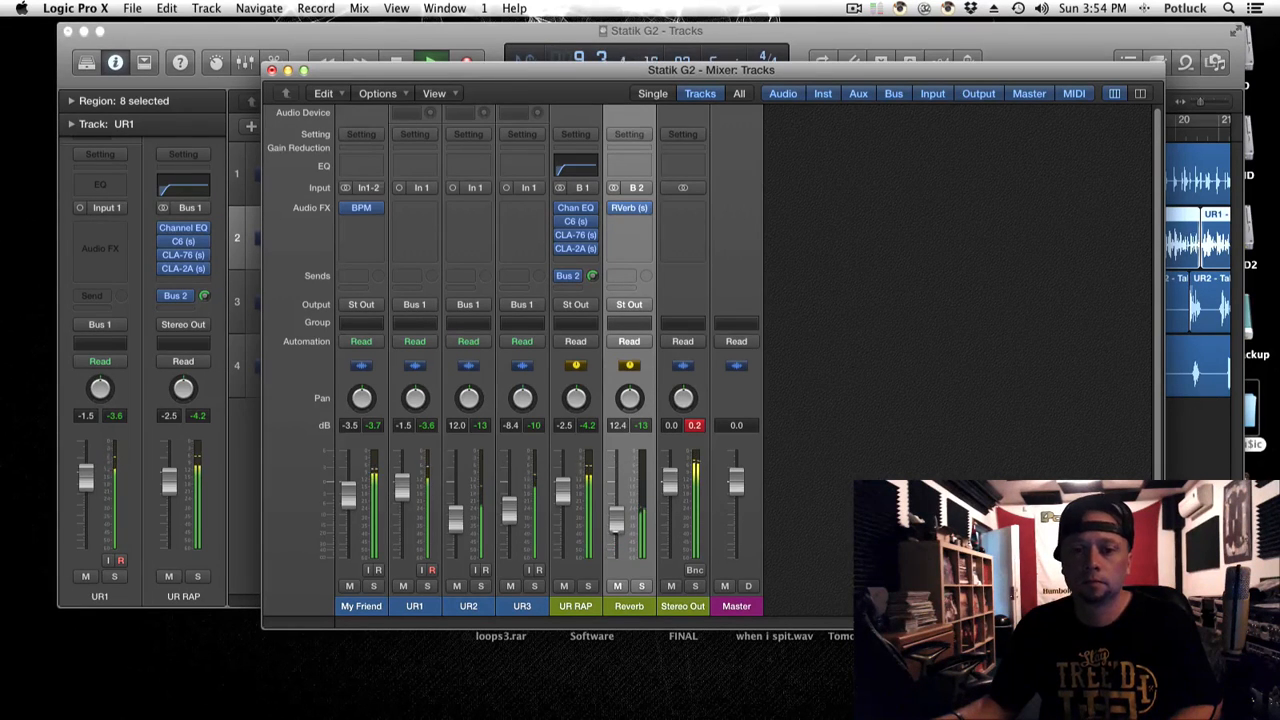
pyautogui.click(617, 536)
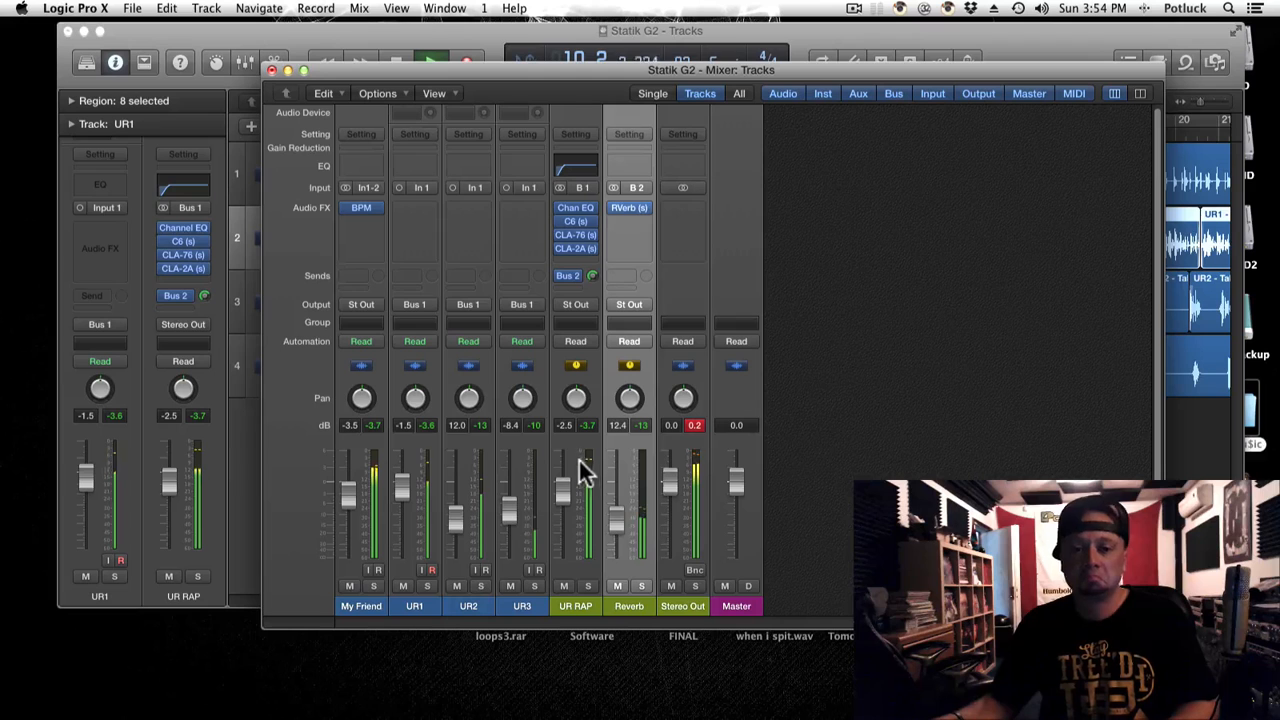
pyautogui.click(616, 520)
pyautogui.moveTo(616, 520); pyautogui.dragTo(617, 532)
# Rebalance the vocals during playback, setting UR2 to -11.8 dB, UR3 to -6.6 dB and UR RAP to -3.4 dB.
pyautogui.moveTo(567, 490); pyautogui.dragTo(562, 501)
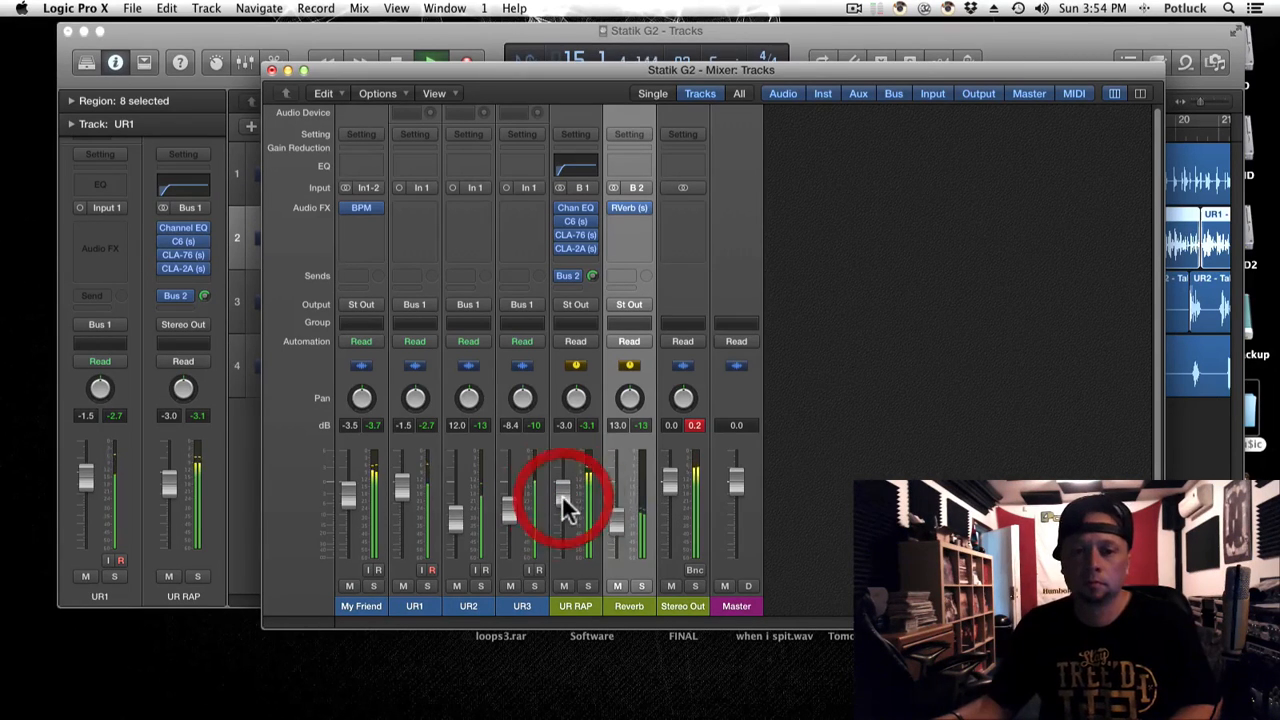
pyautogui.moveTo(454, 522); pyautogui.dragTo(512, 509)
pyautogui.moveTo(457, 525)
pyautogui.mouseDown()
pyautogui.moveTo(507, 512)
pyautogui.moveTo(458, 525)
pyautogui.mouseUp()
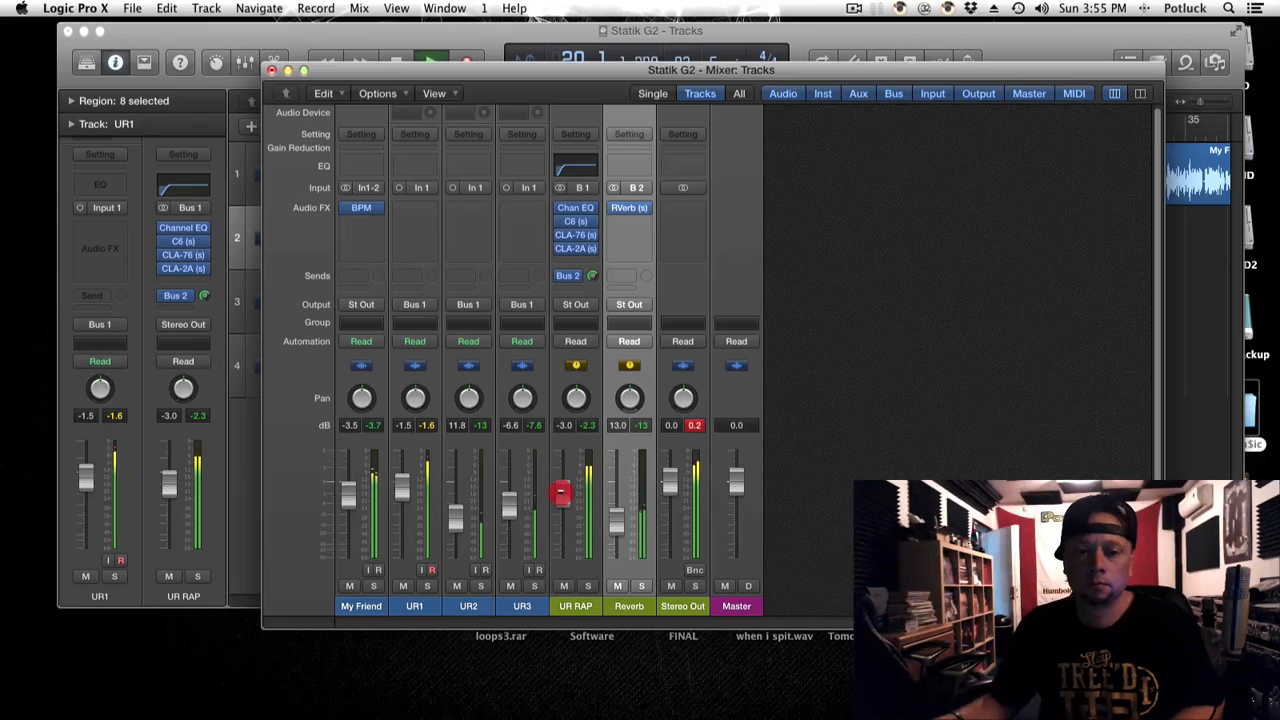
pyautogui.moveTo(561, 492); pyautogui.dragTo(556, 492)
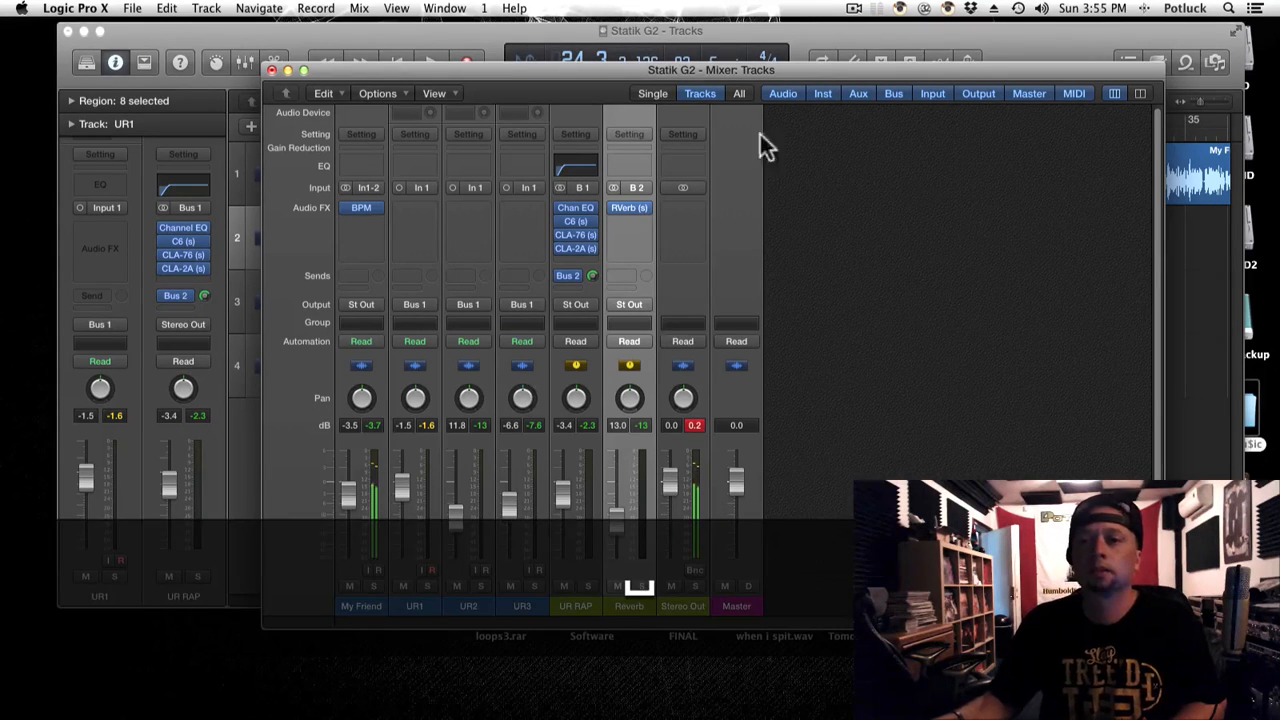
# Move the playhead to bar 21 in the Tracks window and return to the Mixer.
pyautogui.click(1012, 45)
pyautogui.click(627, 130)
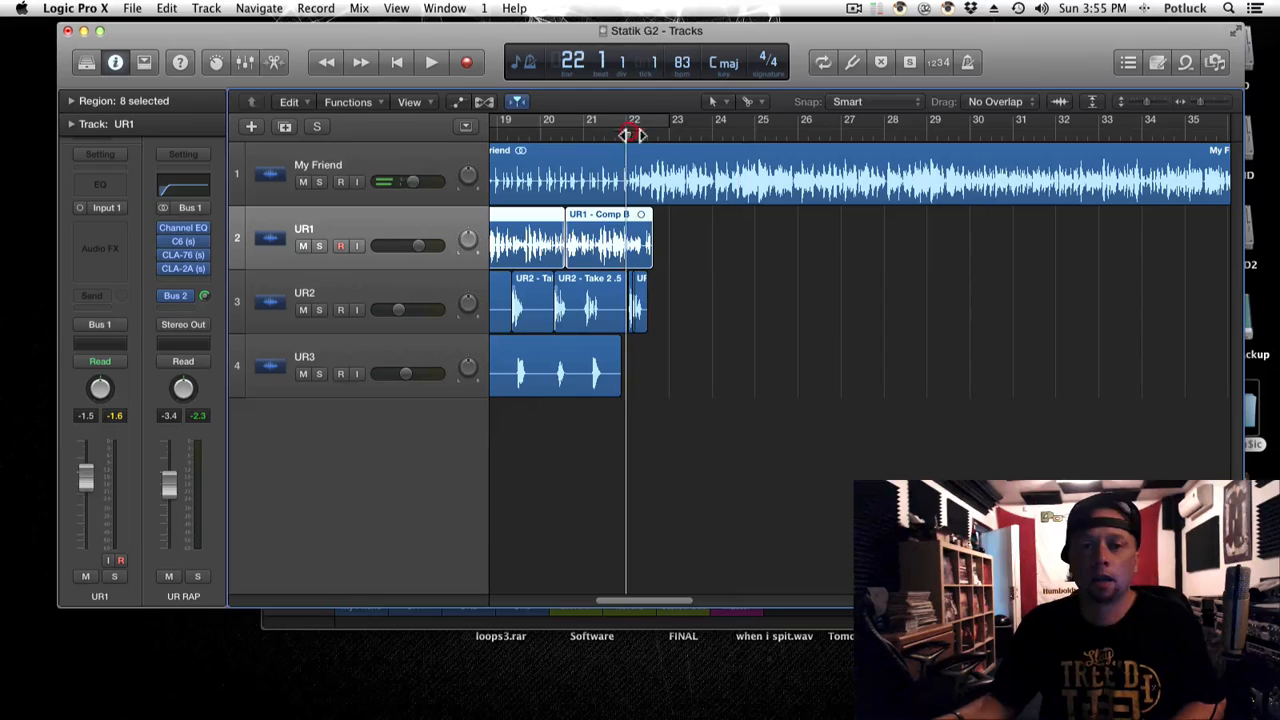
pyautogui.press('t')
pyautogui.press('t')
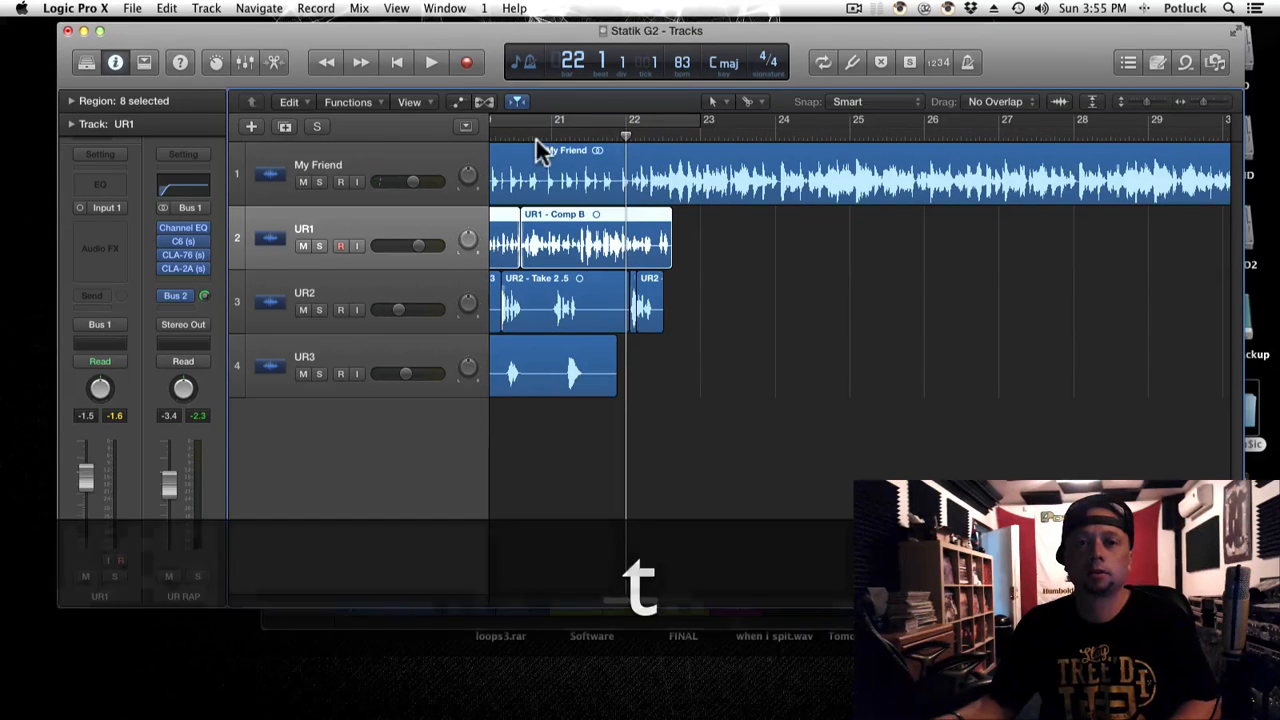
pyautogui.click(543, 134)
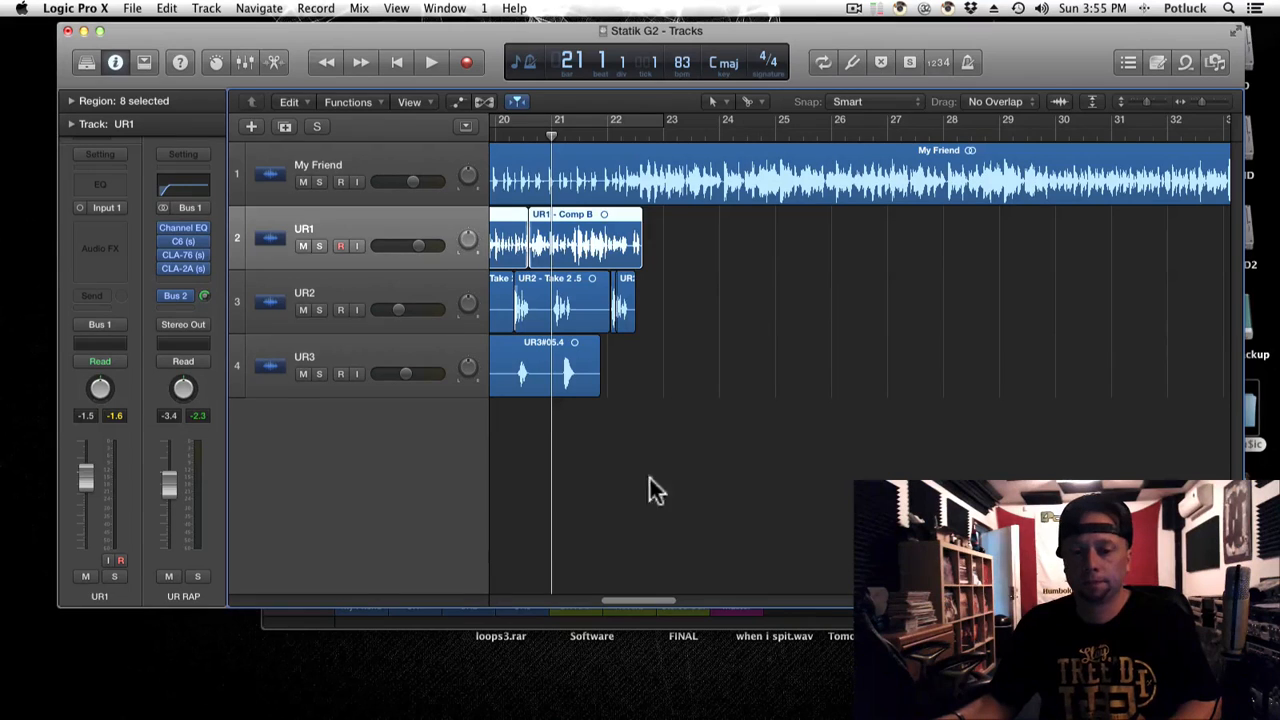
pyautogui.click(640, 618)
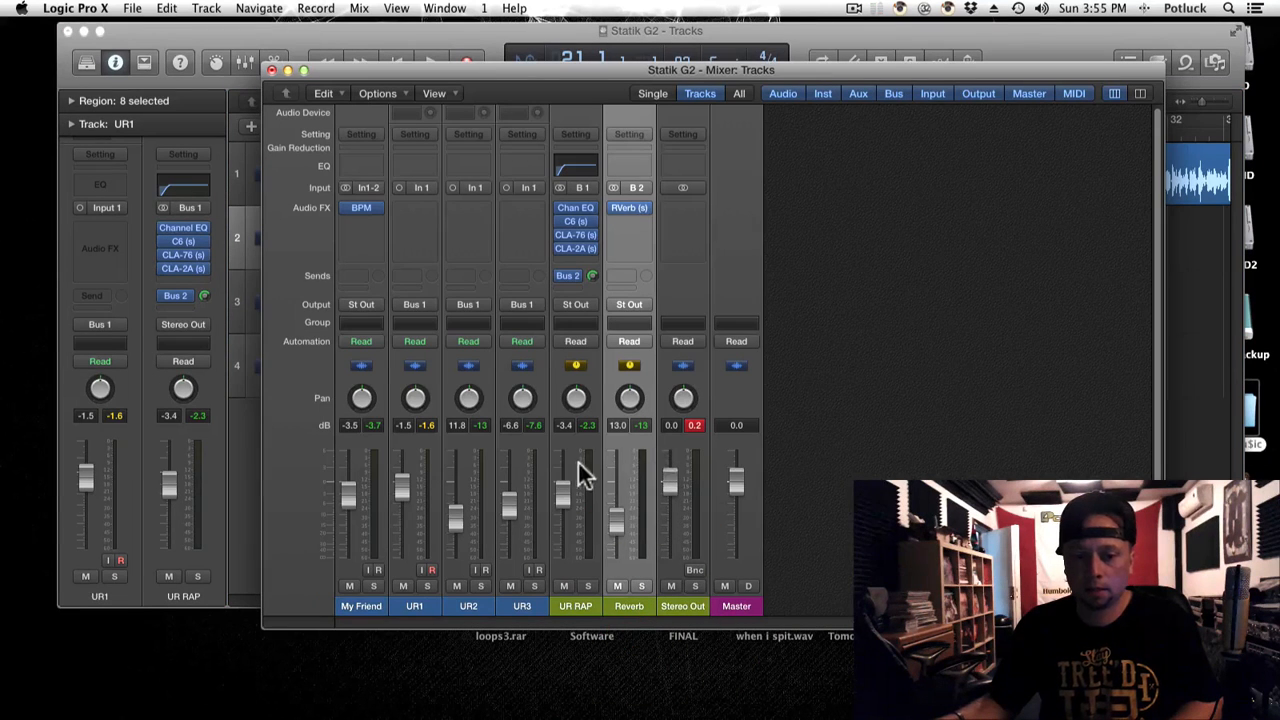
# Add a second send on the UR RAP channel strip, routed to Bus 3.
pyautogui.click(580, 283)
pyautogui.moveTo(588, 358)
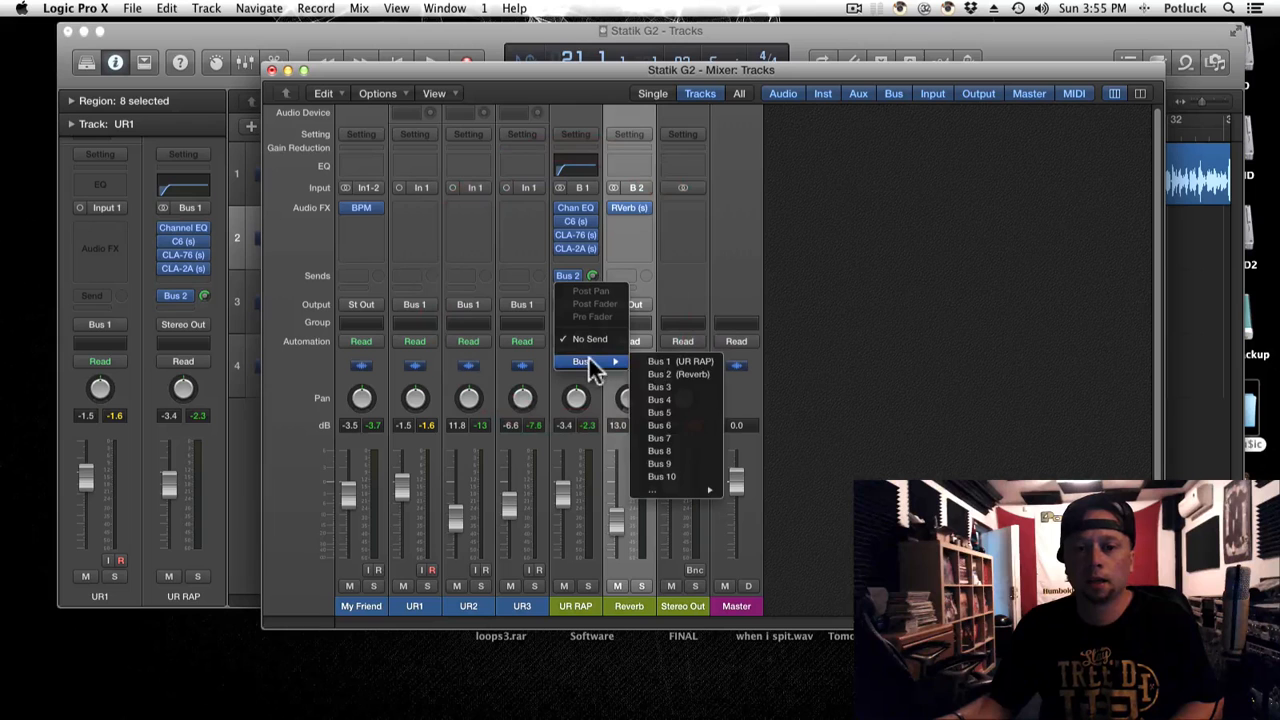
pyautogui.click(661, 387)
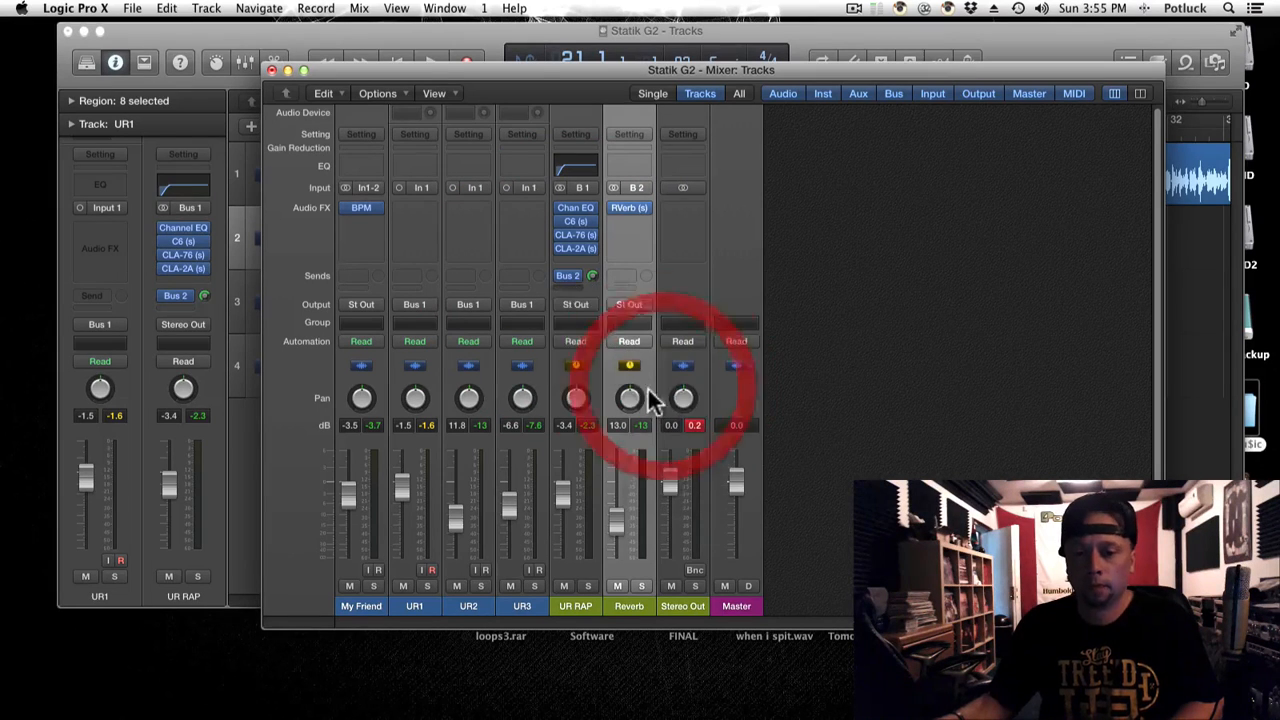
# Rename the new aux channel strip fed by Bus 3 as Delay.
pyautogui.click(691, 608)
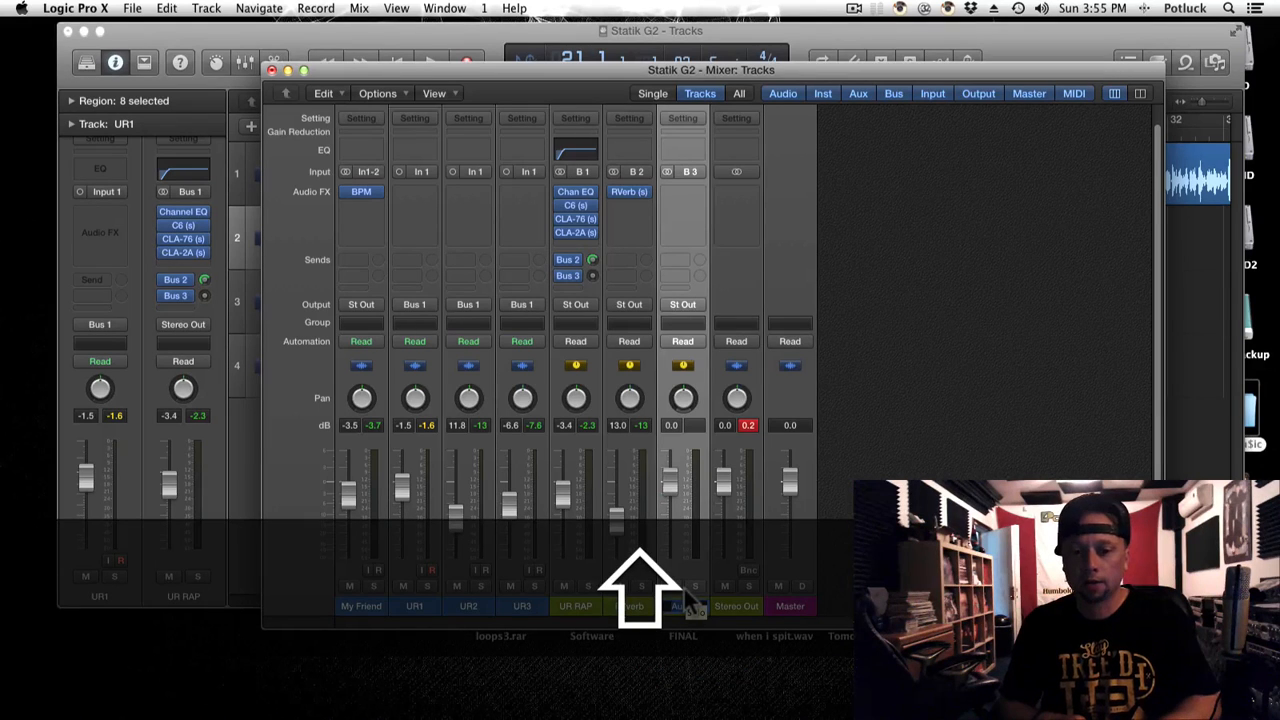
pyautogui.write('Delay')
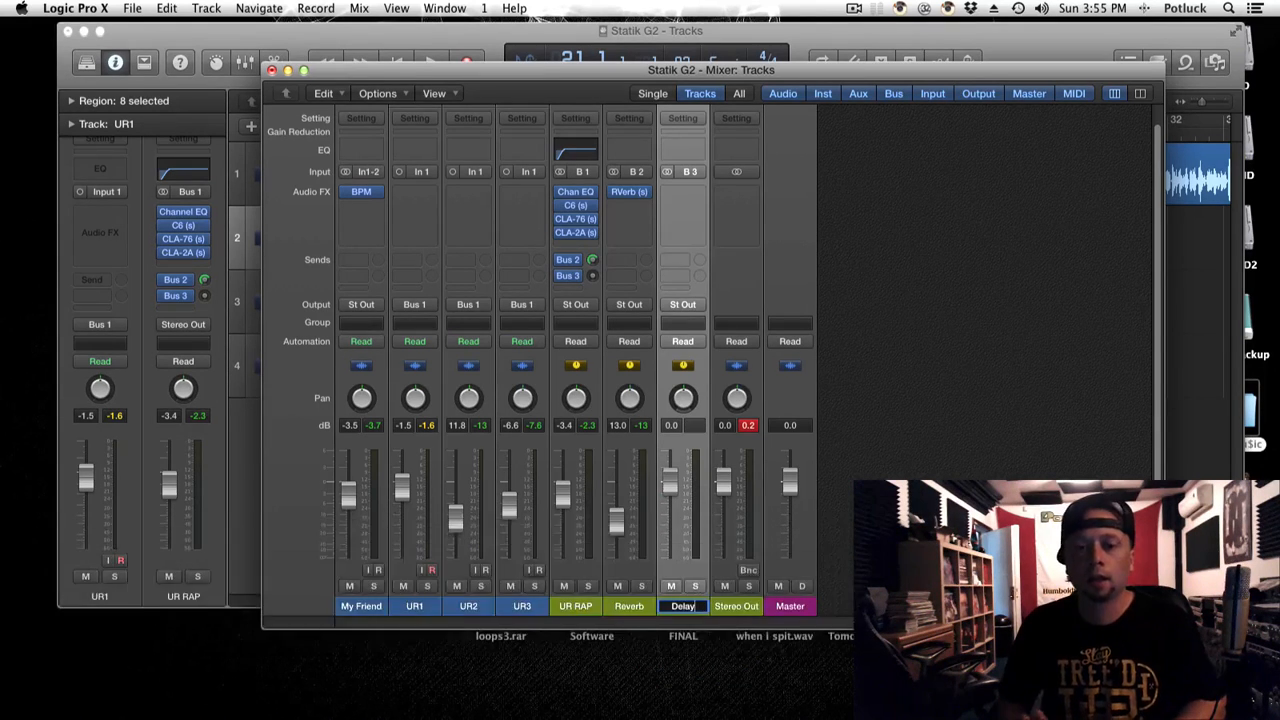
pyautogui.press('Return')
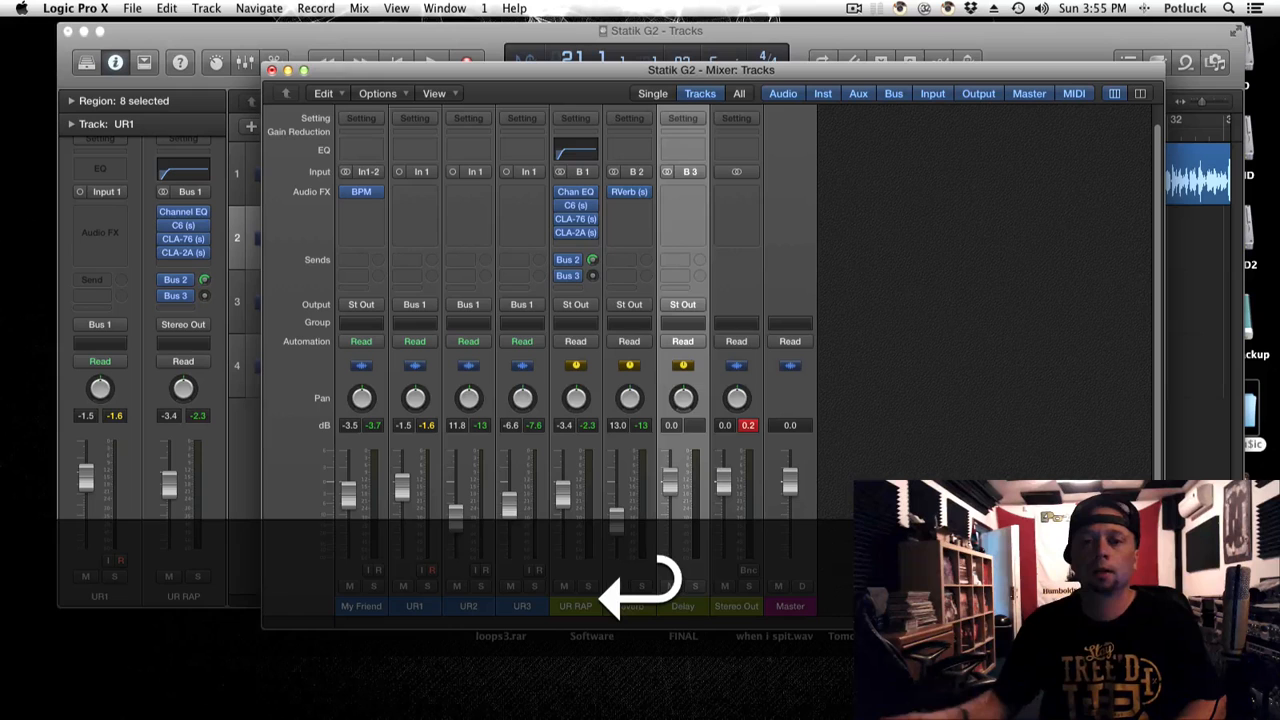
# Insert a stereo Stereo Delay plug-in on the Delay channel strip.
pyautogui.click(691, 190)
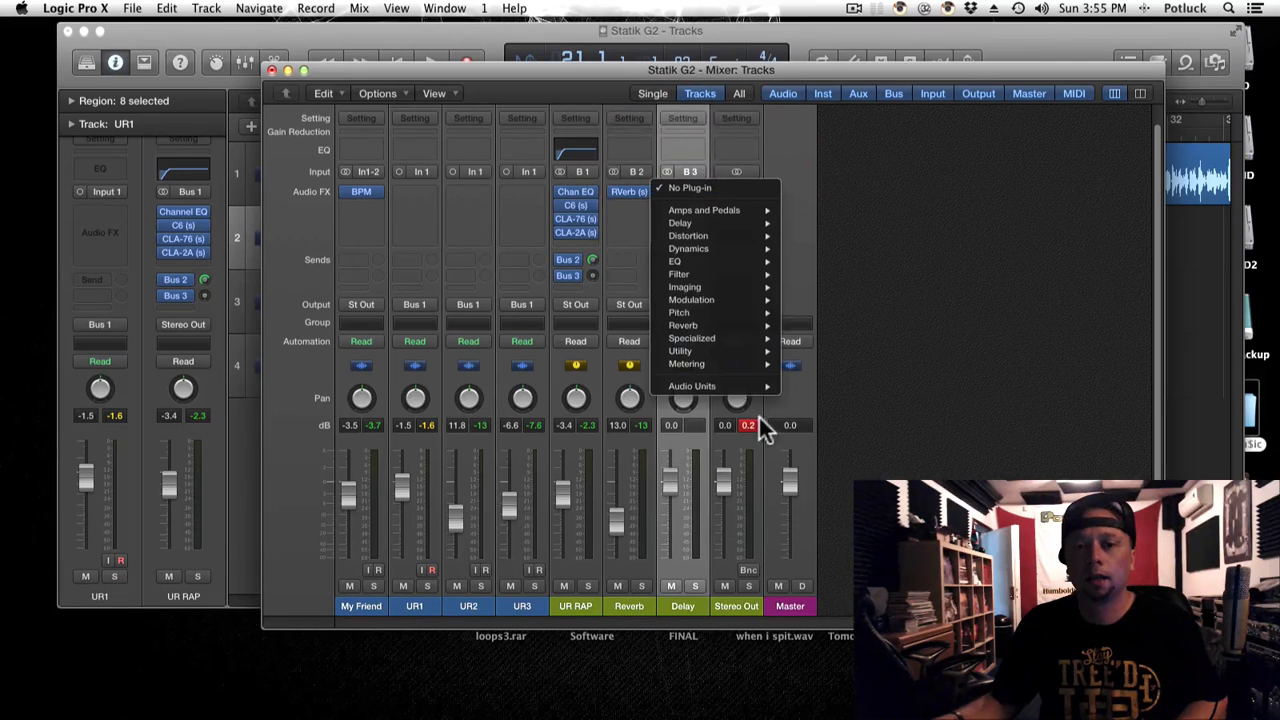
pyautogui.moveTo(760, 395)
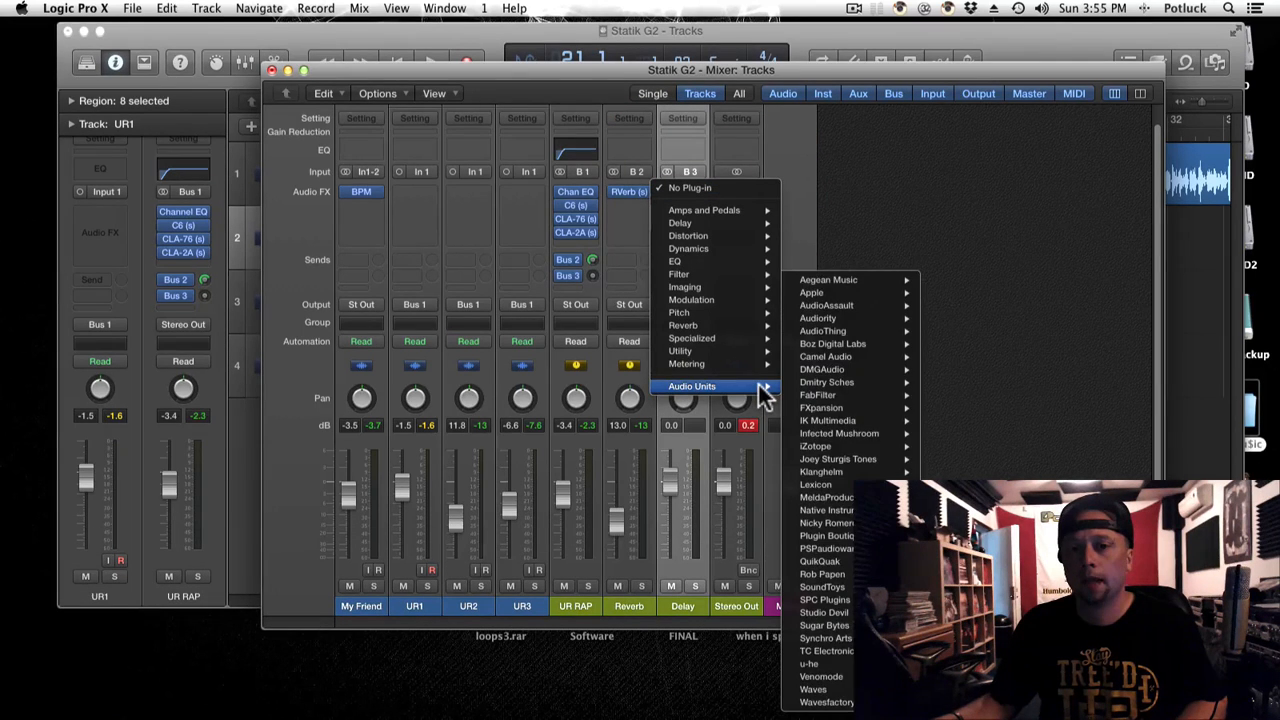
pyautogui.moveTo(740, 225)
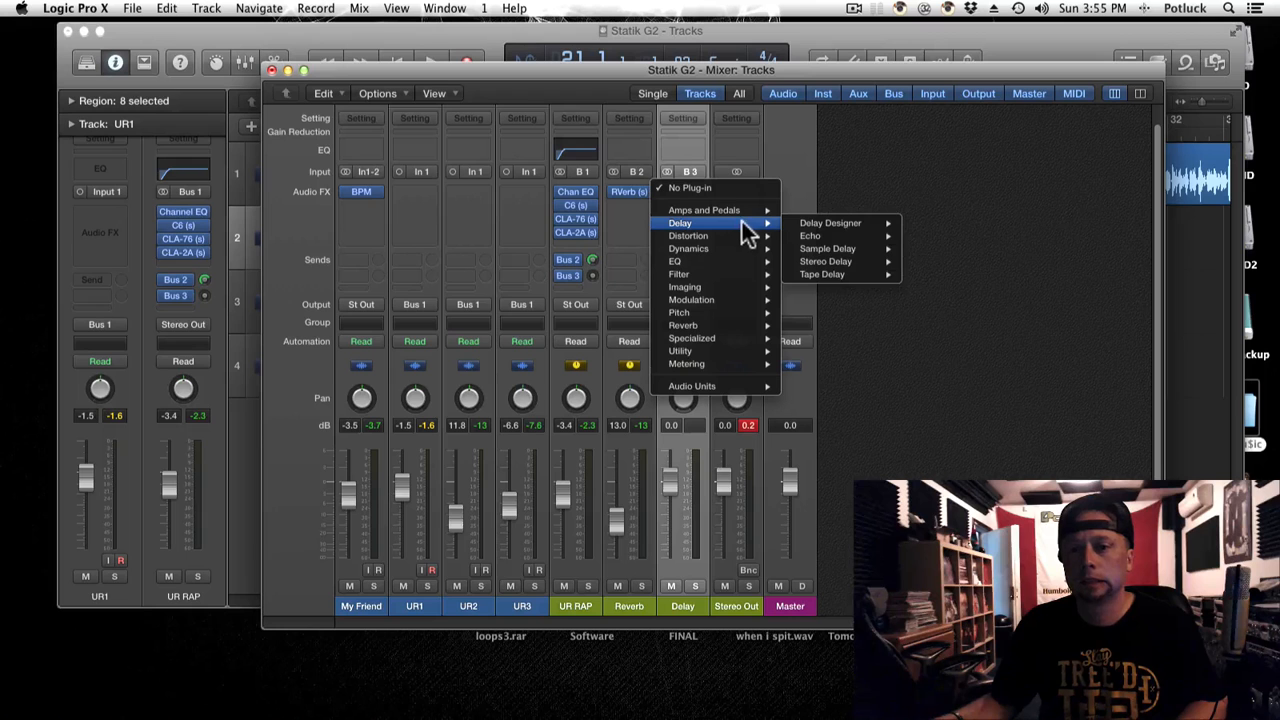
pyautogui.moveTo(840, 262)
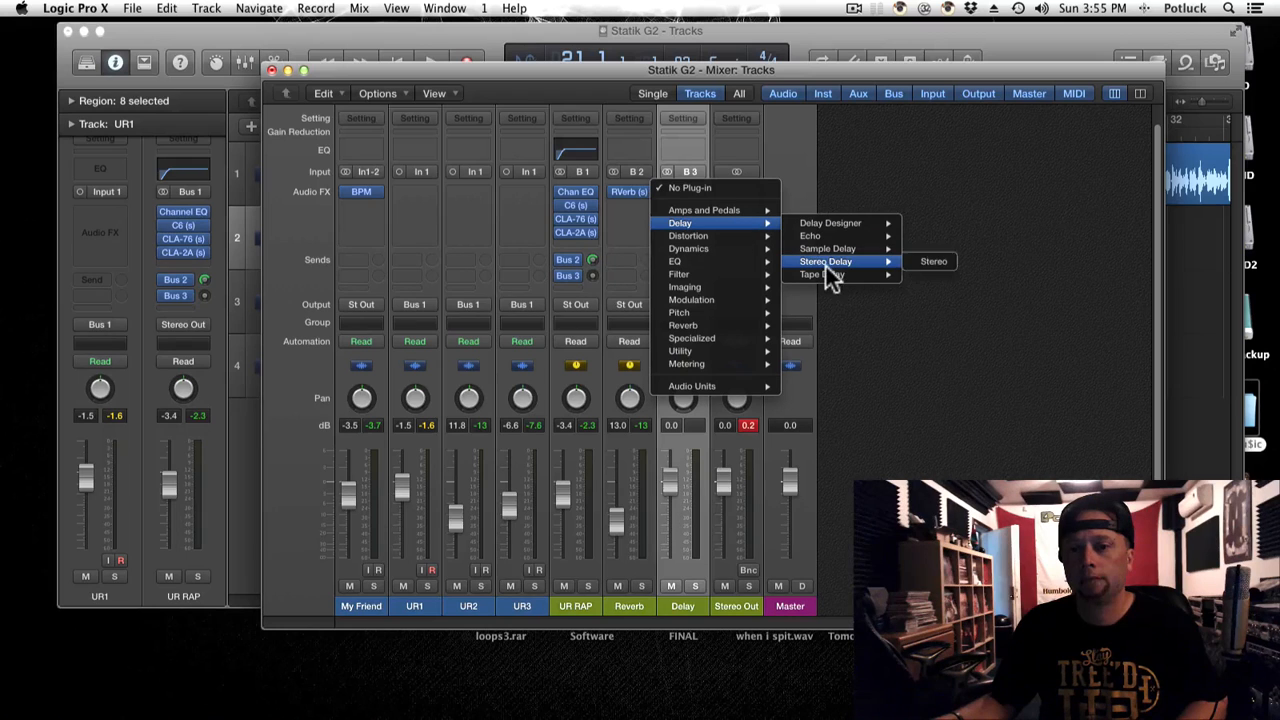
pyautogui.click(926, 264)
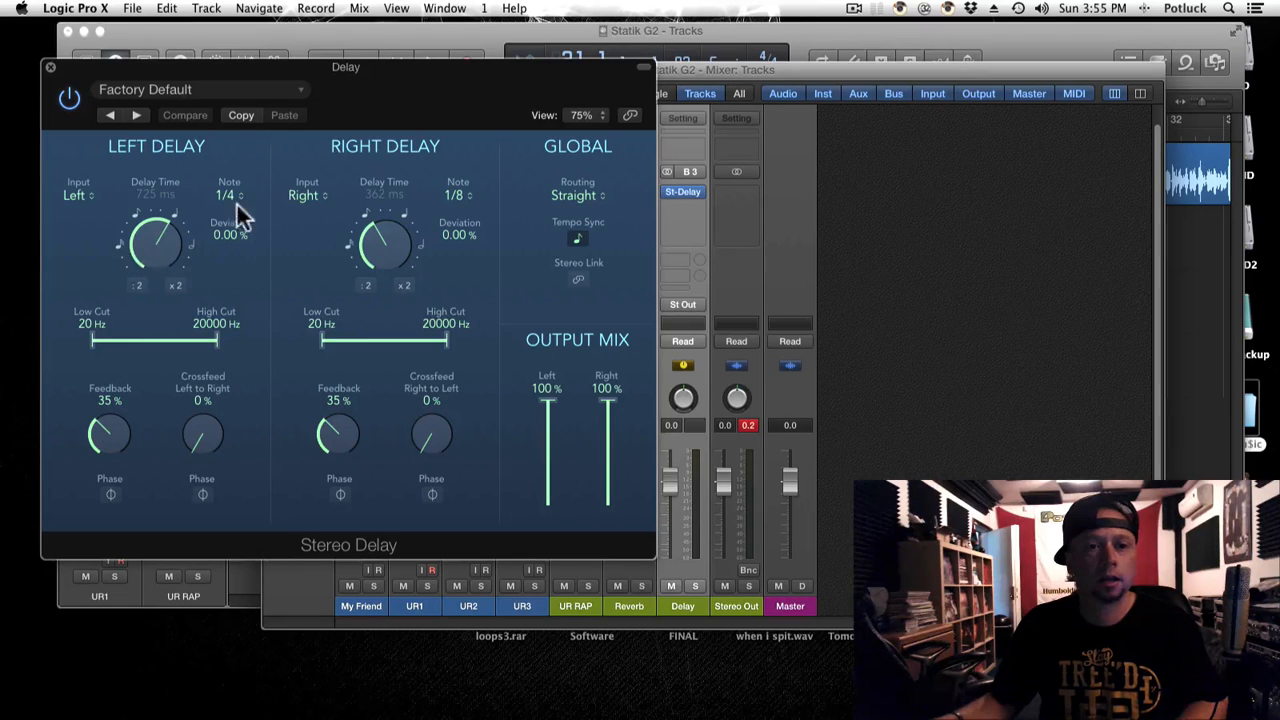
# Set the Stereo Delay's right delay note to 1/4 and right feedback to 40%, and close the plug-in.
pyautogui.moveTo(397, 243); pyautogui.dragTo(414, 191)
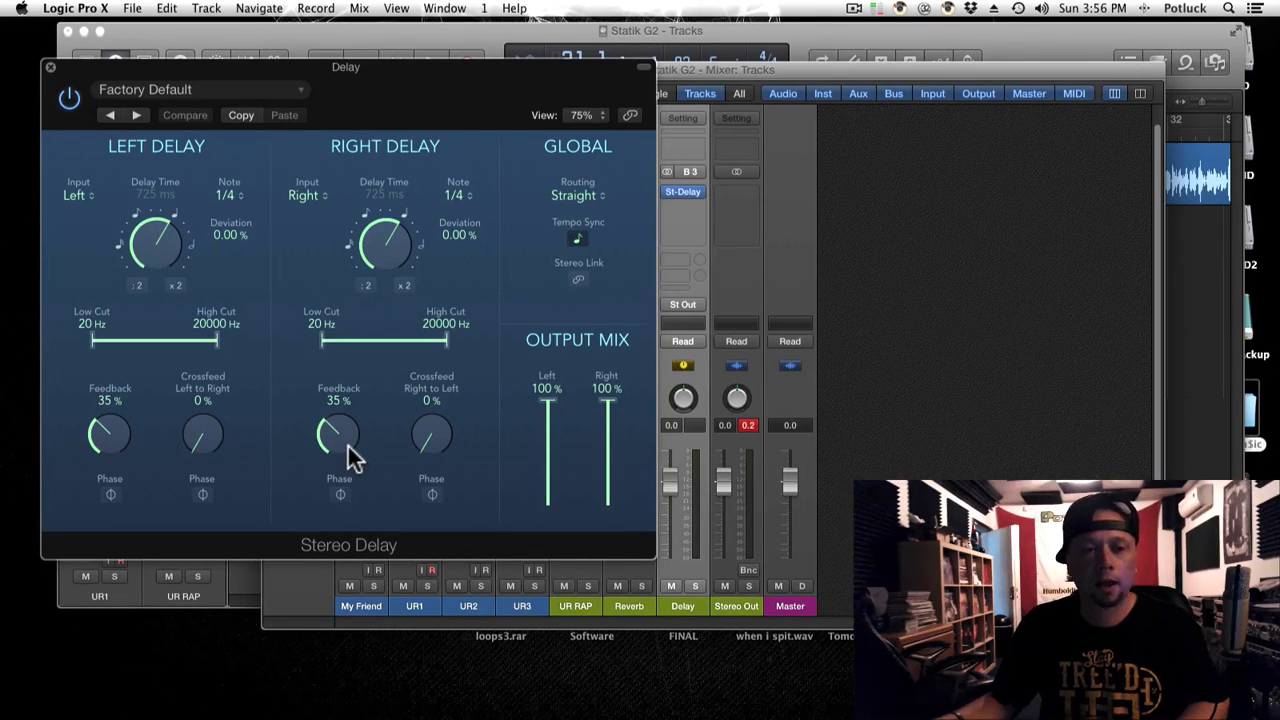
pyautogui.moveTo(347, 443); pyautogui.dragTo(347, 435)
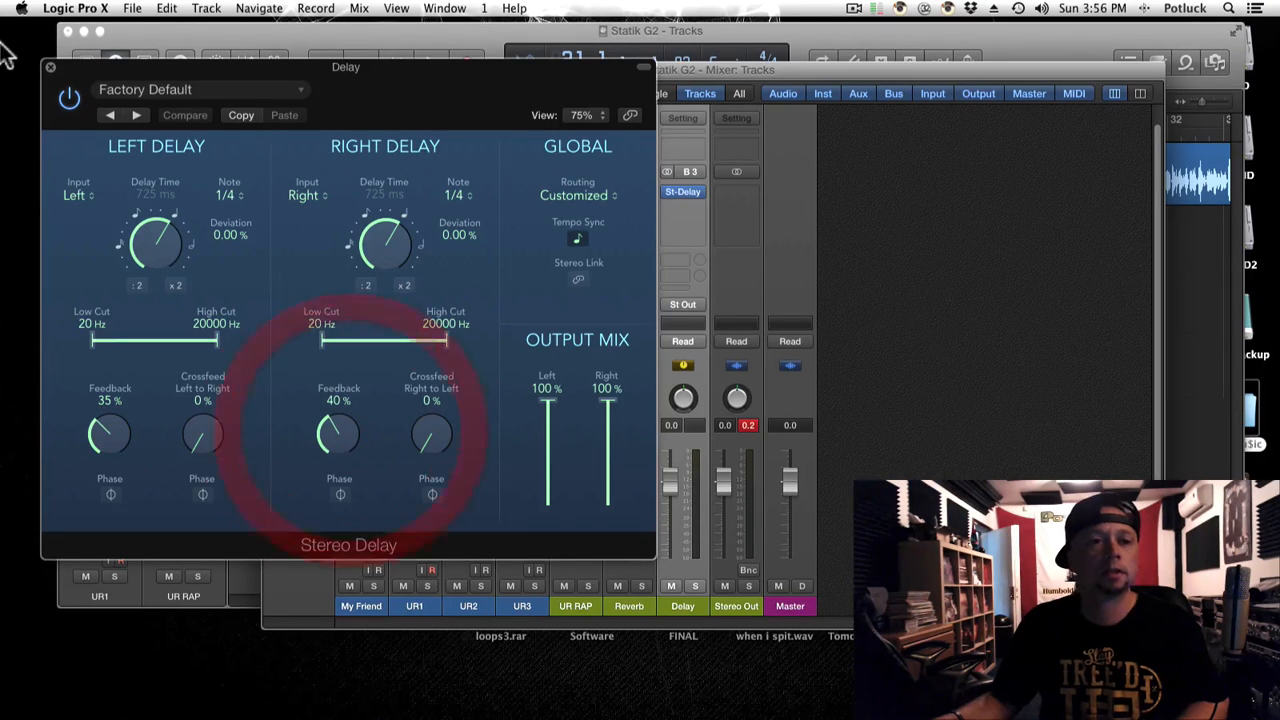
pyautogui.click(50, 67)
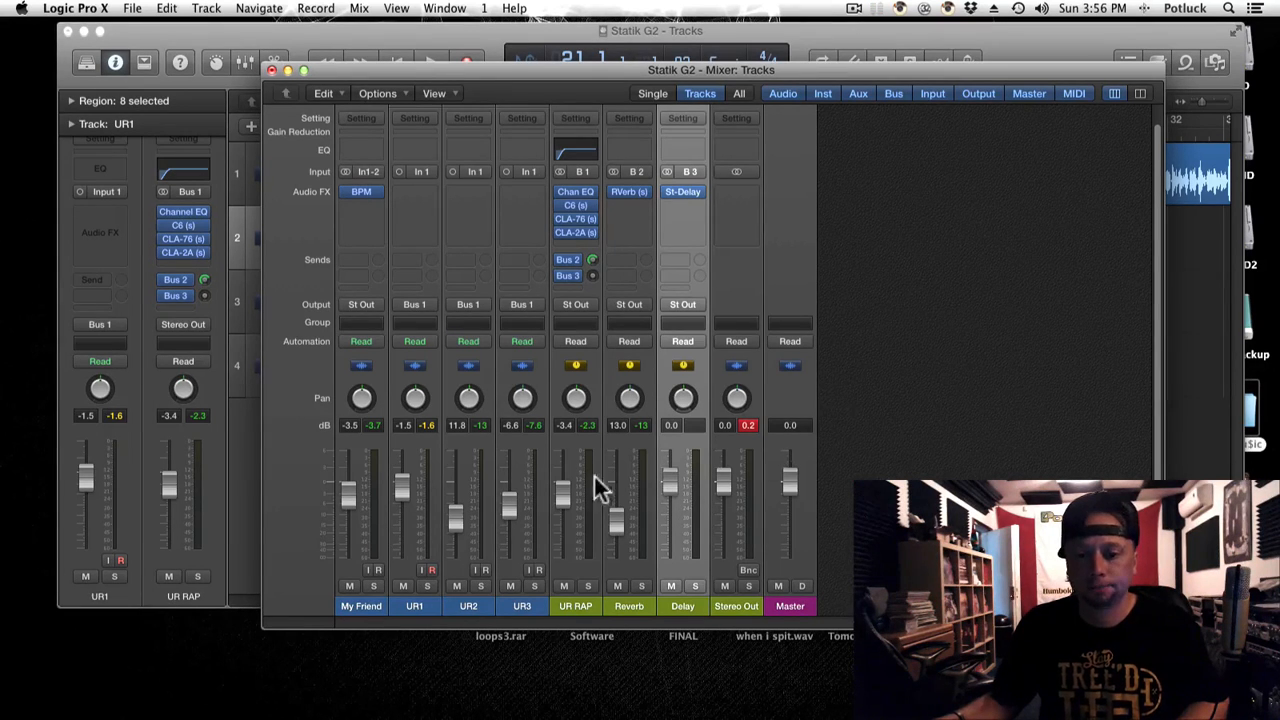
# Add the UR RAP bus as a track in the Tracks window and move it below UR3.
pyautogui.moveTo(560, 341); pyautogui.dragTo(470, 335)
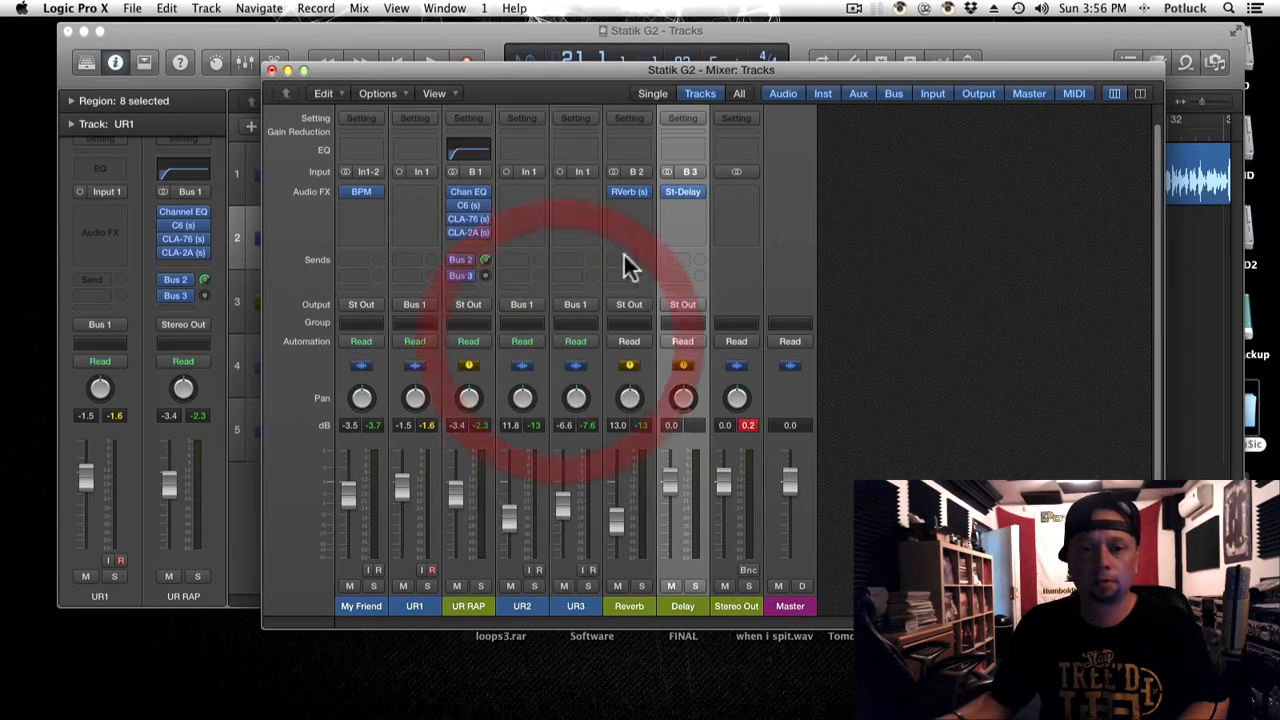
pyautogui.click(886, 32)
pyautogui.moveTo(335, 290); pyautogui.dragTo(383, 449)
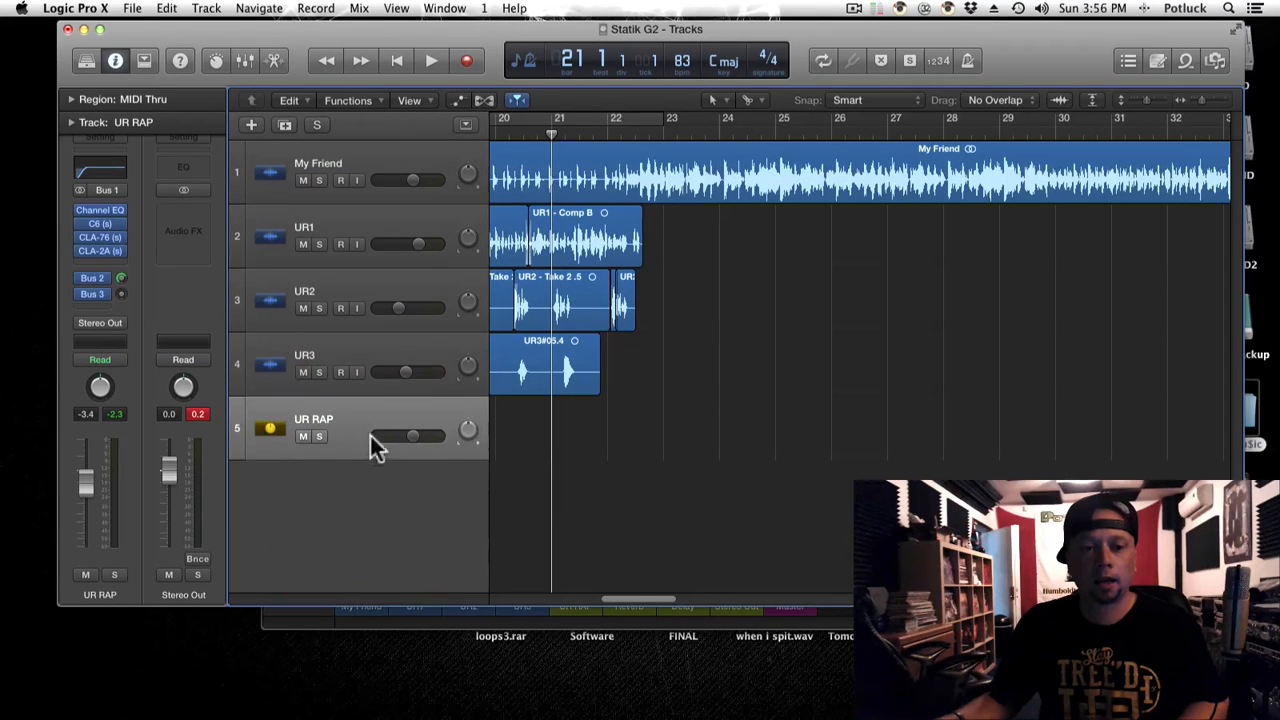
# Show the track automation, magnify the timeline around bar 21 and place the playhead at bar 21 beat 2.
pyautogui.click(457, 101)
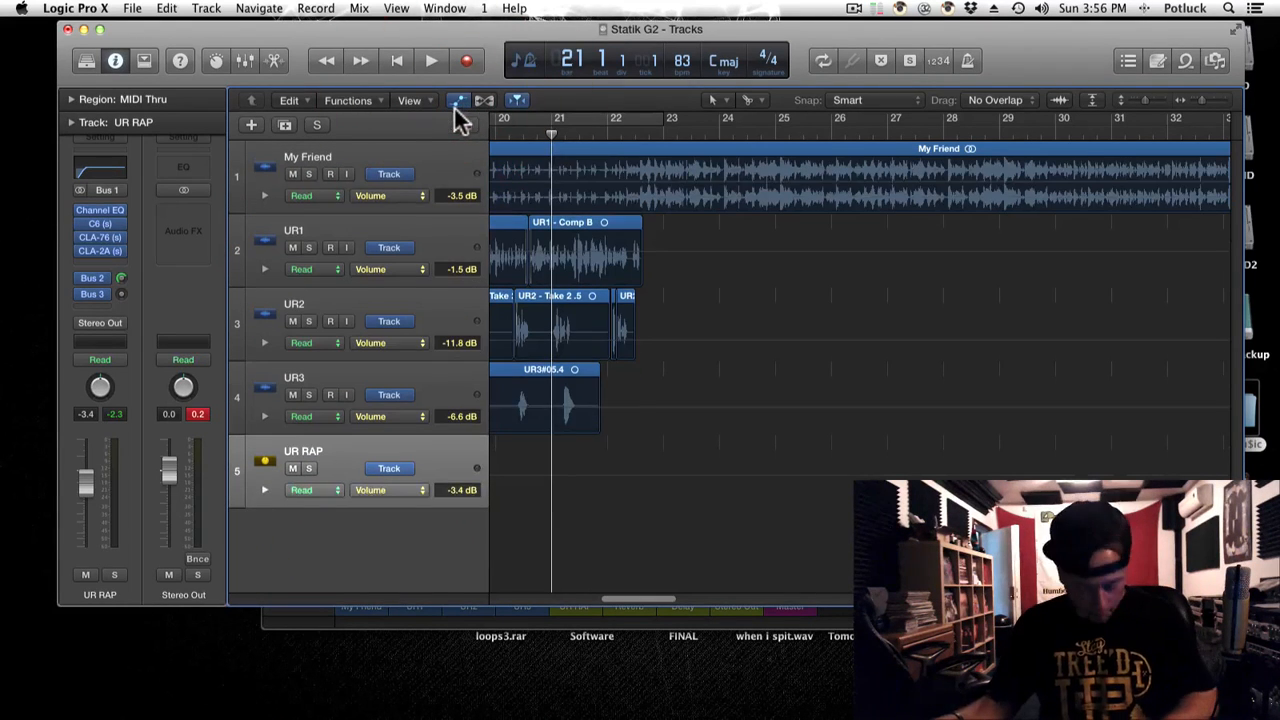
pyautogui.press('t')
pyautogui.press('t')
pyautogui.press('t')
pyautogui.click(660, 126)
pyautogui.click(588, 122)
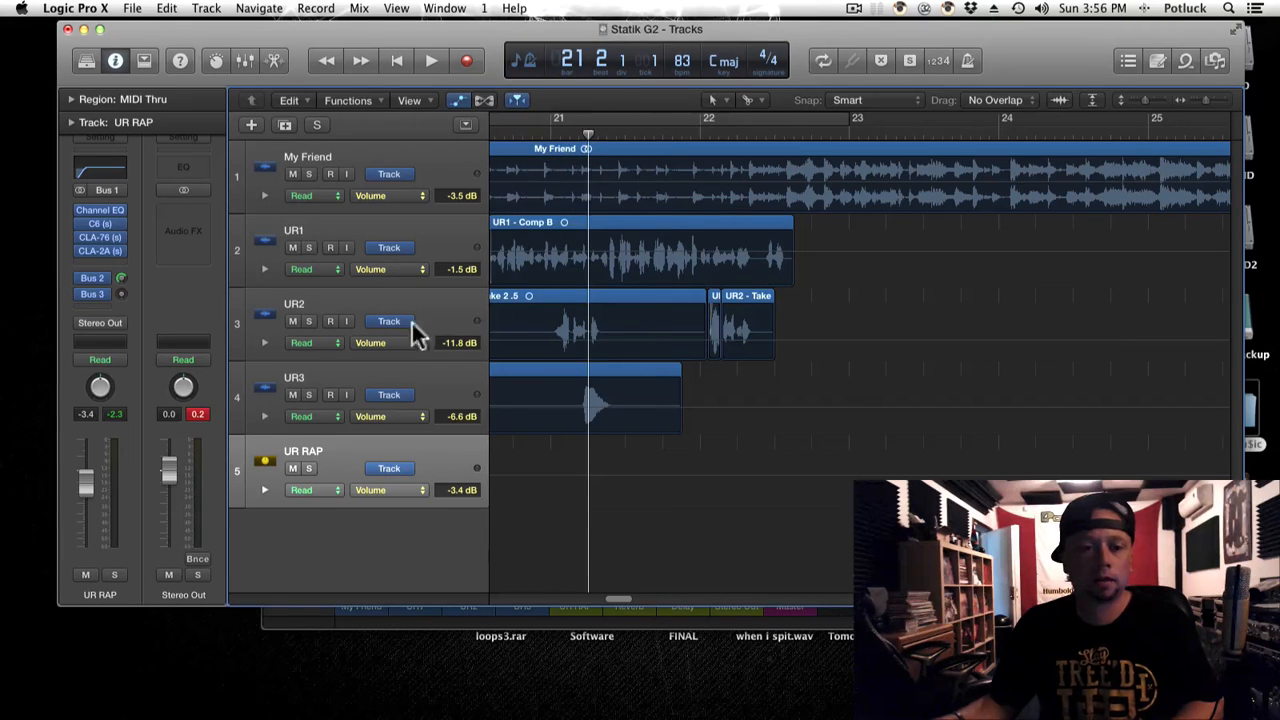
# Set the UR RAP track's automation parameter to Send 2 (Delay), Absolute.
pyautogui.click(405, 490)
pyautogui.moveTo(481, 415)
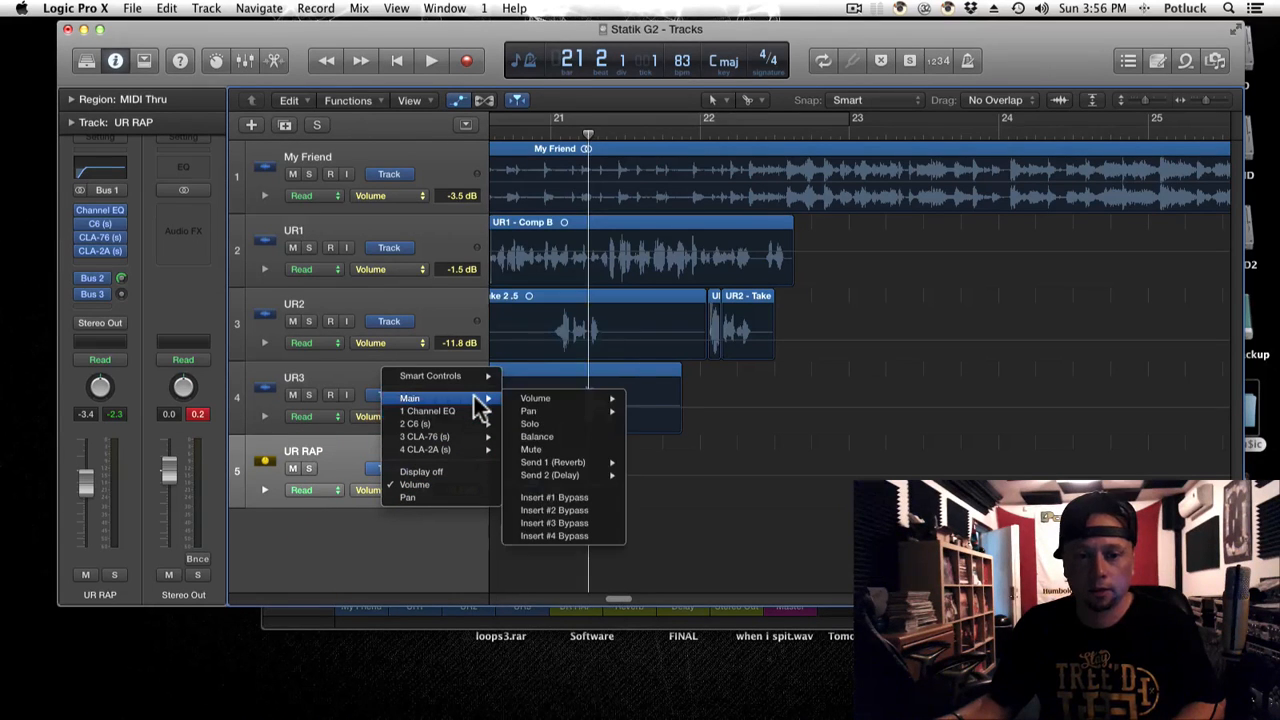
pyautogui.moveTo(590, 474)
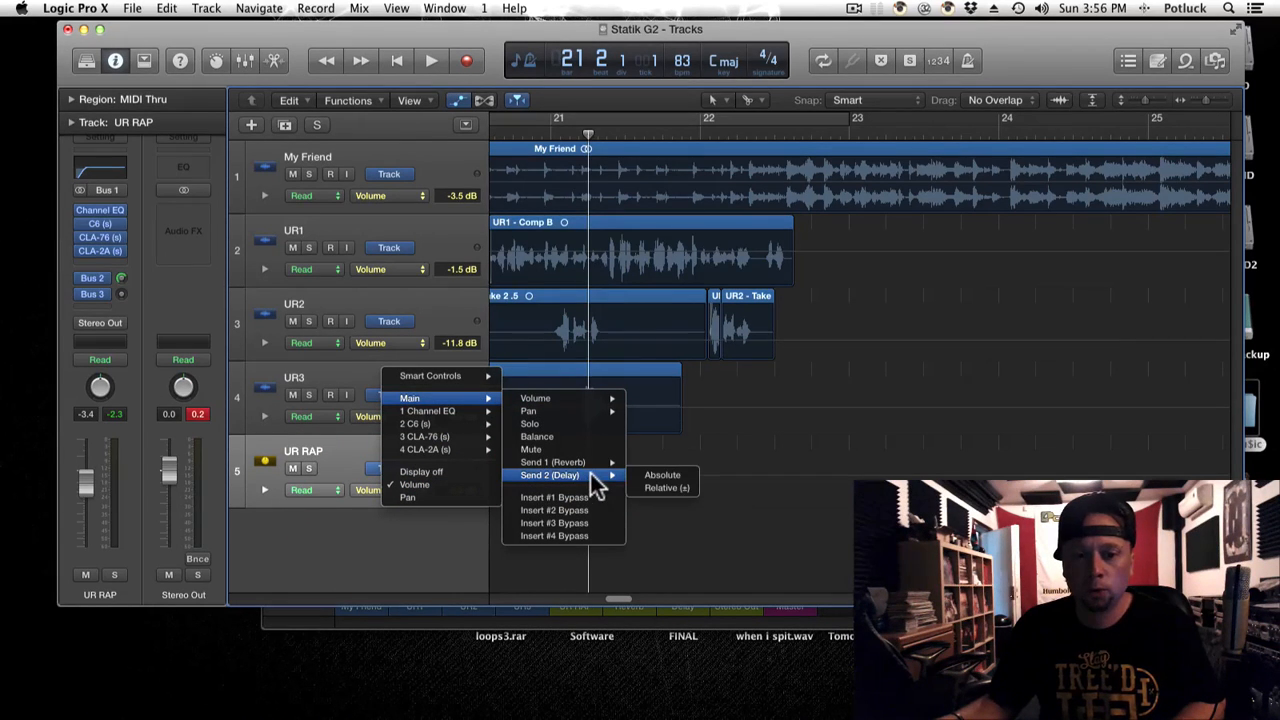
pyautogui.click(651, 476)
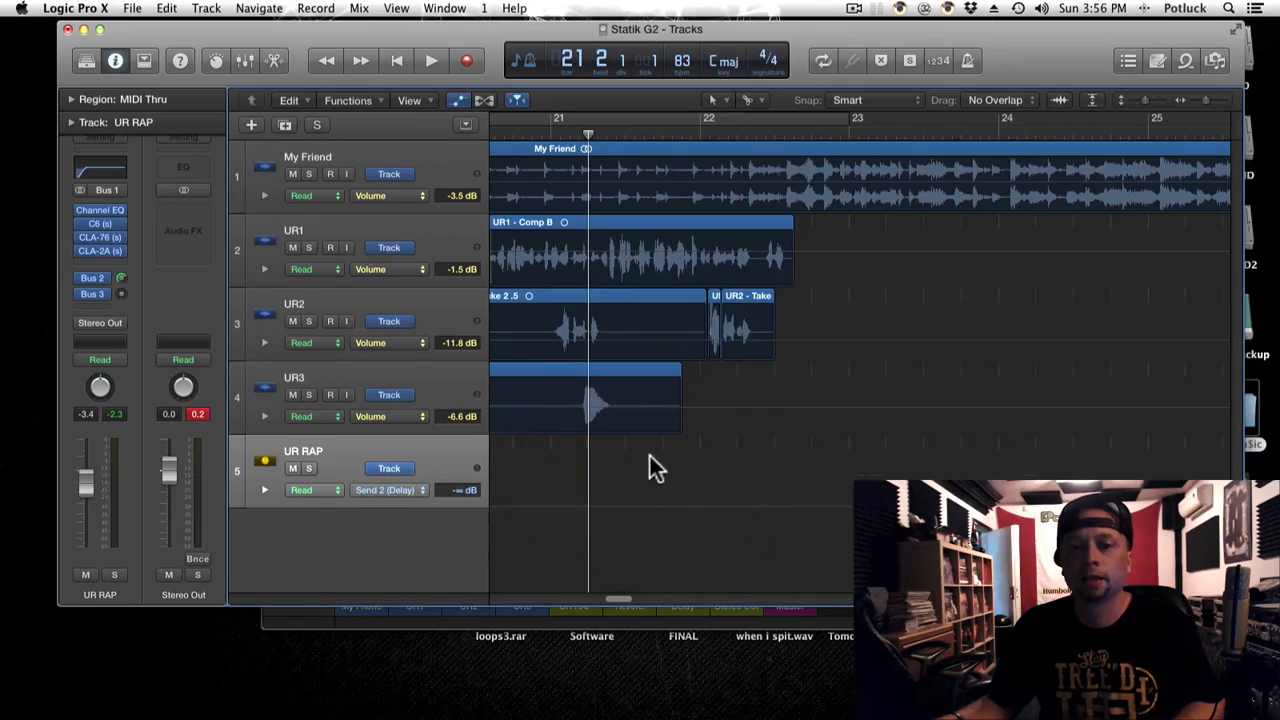
# Add a -∞ dB automation point to UR RAP's delay send shortly before bar 22.
pyautogui.press('t')
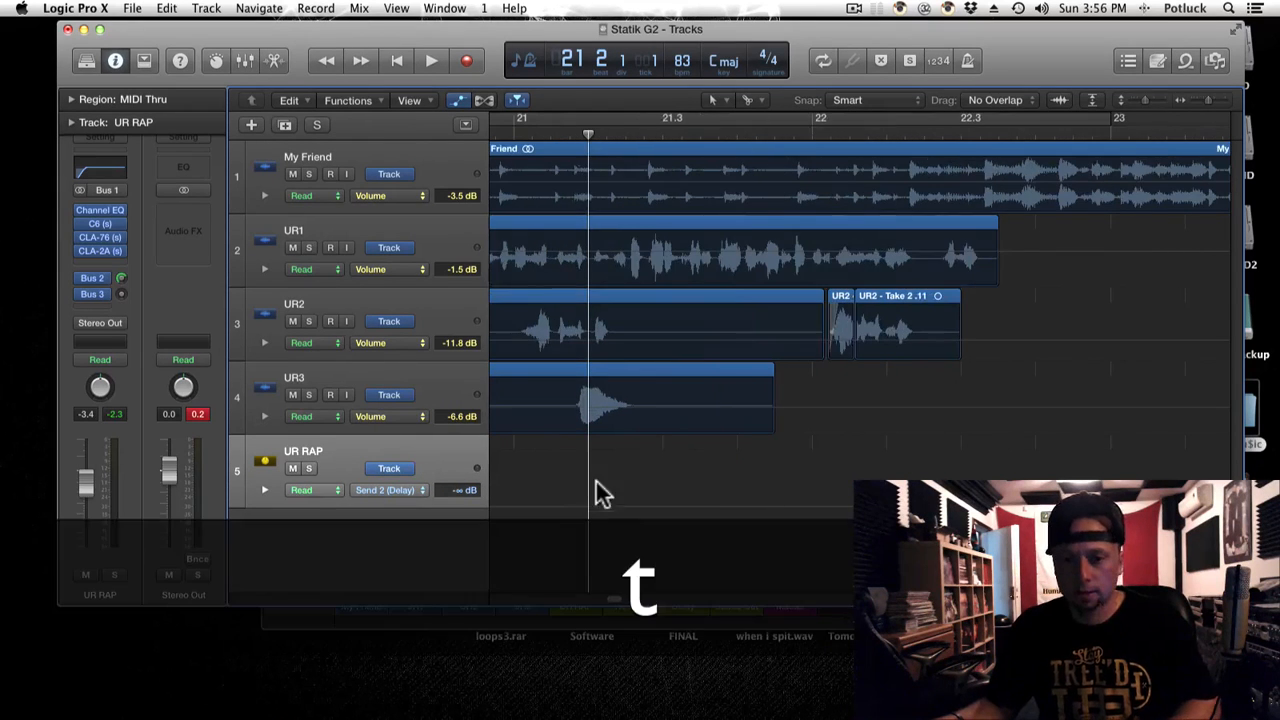
pyautogui.moveTo(611, 597); pyautogui.dragTo(612, 595)
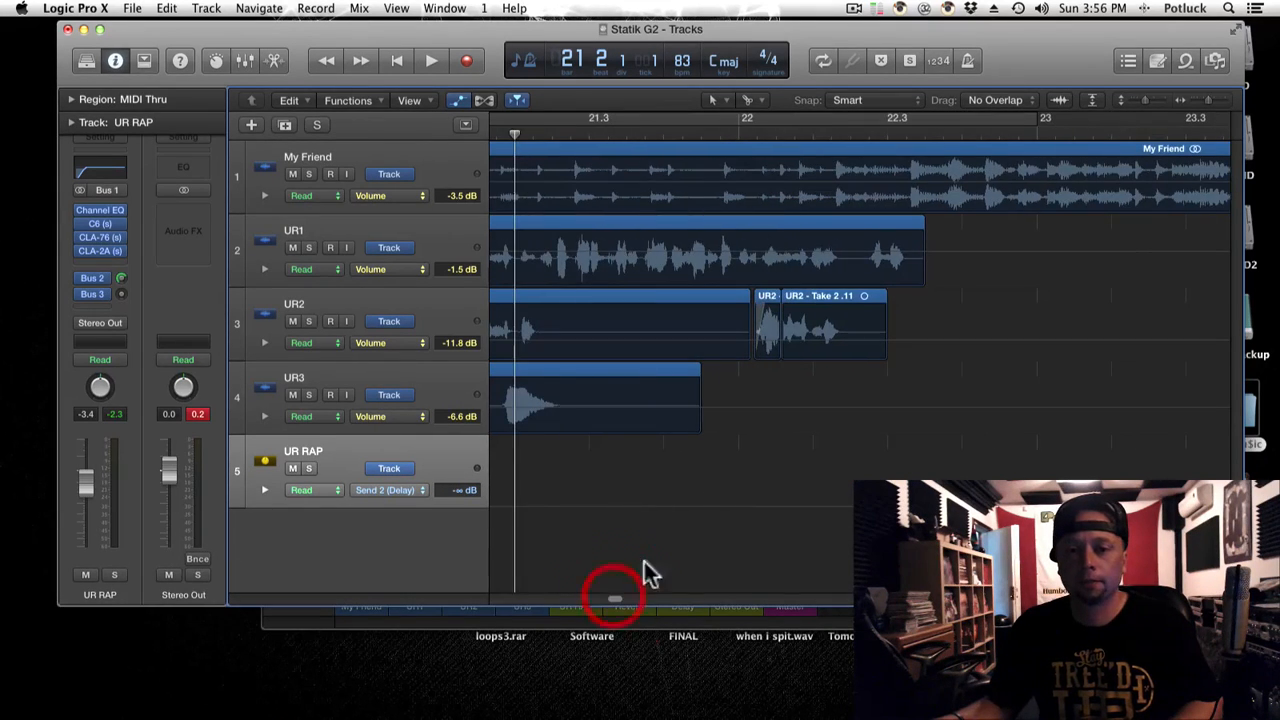
pyautogui.click(692, 474)
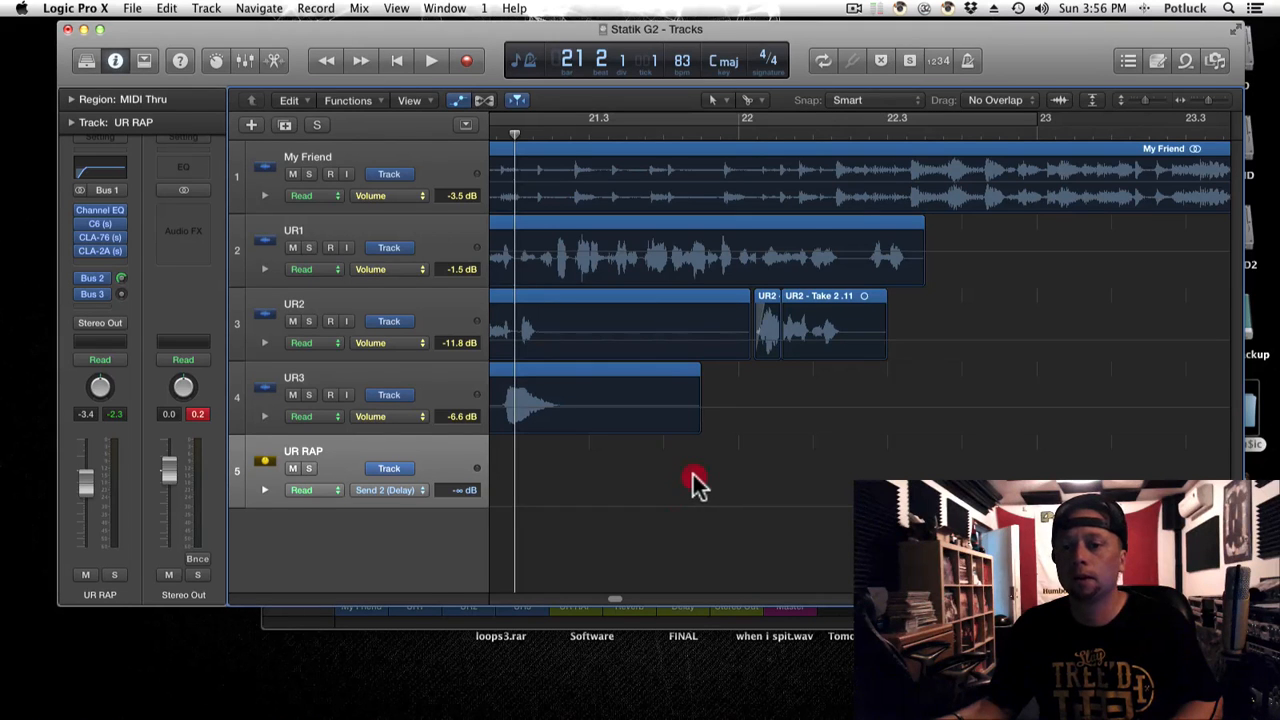
pyautogui.click(680, 506)
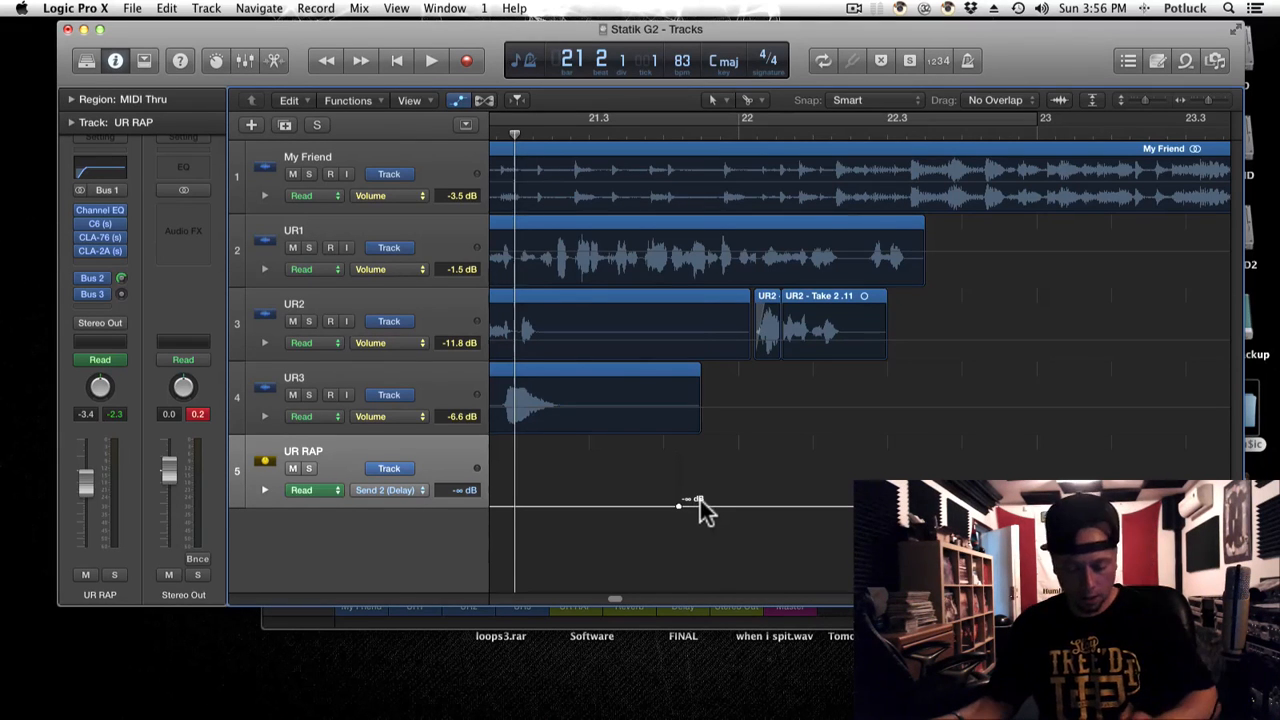
# Play the section, raise UR RAP's delay send automation to +0.0 dB just before bar 22.3, and listen to it.
pyautogui.press('space')
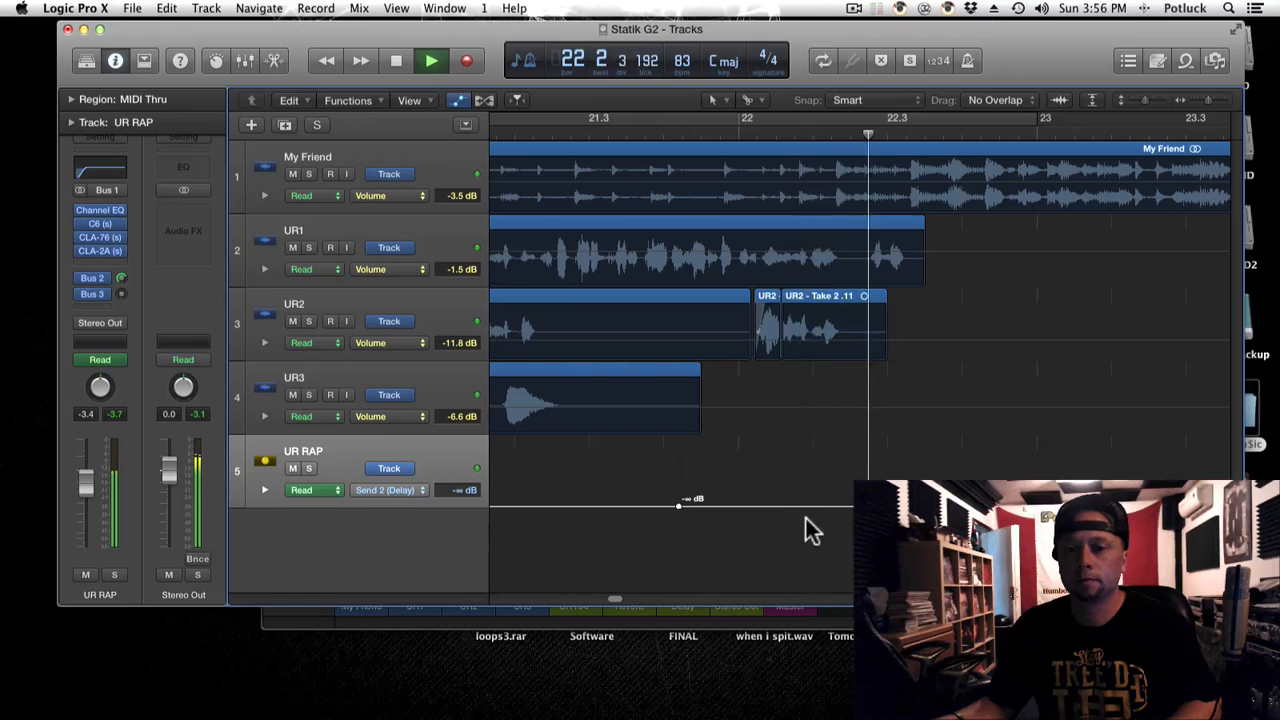
pyautogui.press('space')
pyautogui.click(851, 506)
pyautogui.moveTo(858, 506); pyautogui.dragTo(872, 463)
pyautogui.press('space')
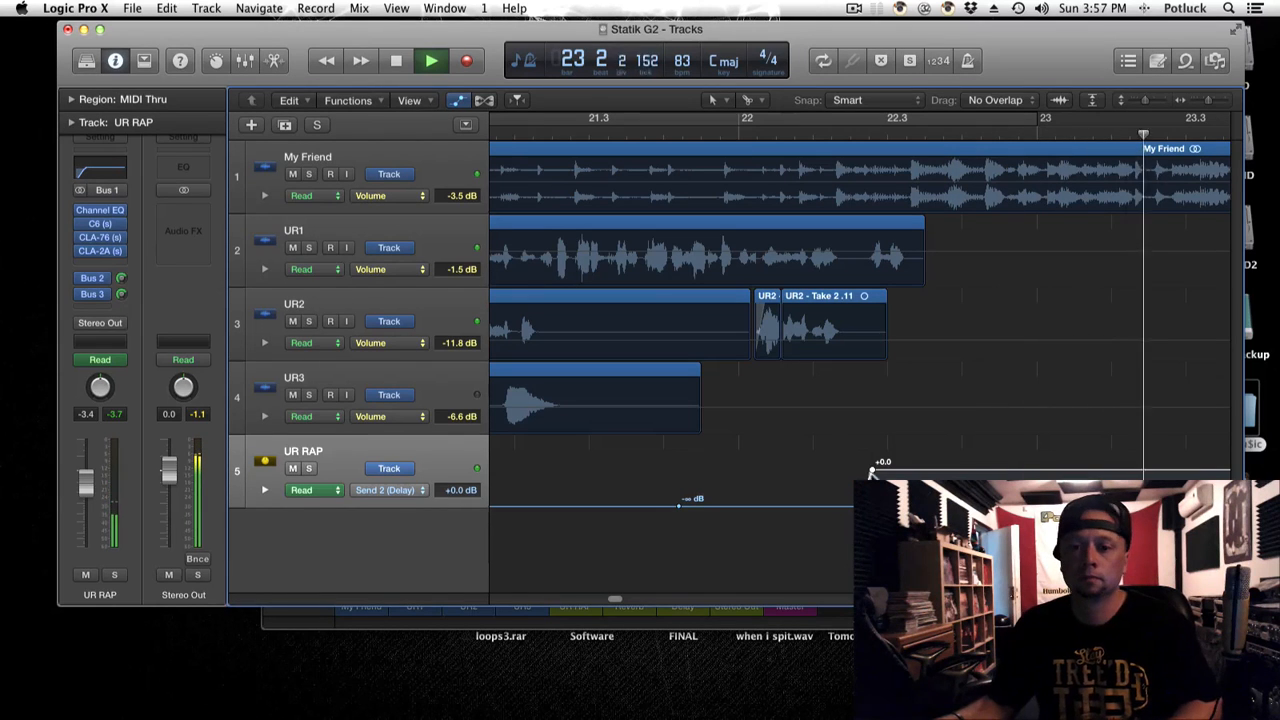
# Replay the section with the Mixer open and lower the Delay fader to -9.2 dB, then stop playback.
pyautogui.press('space')
pyautogui.press('space')
pyautogui.press('x')
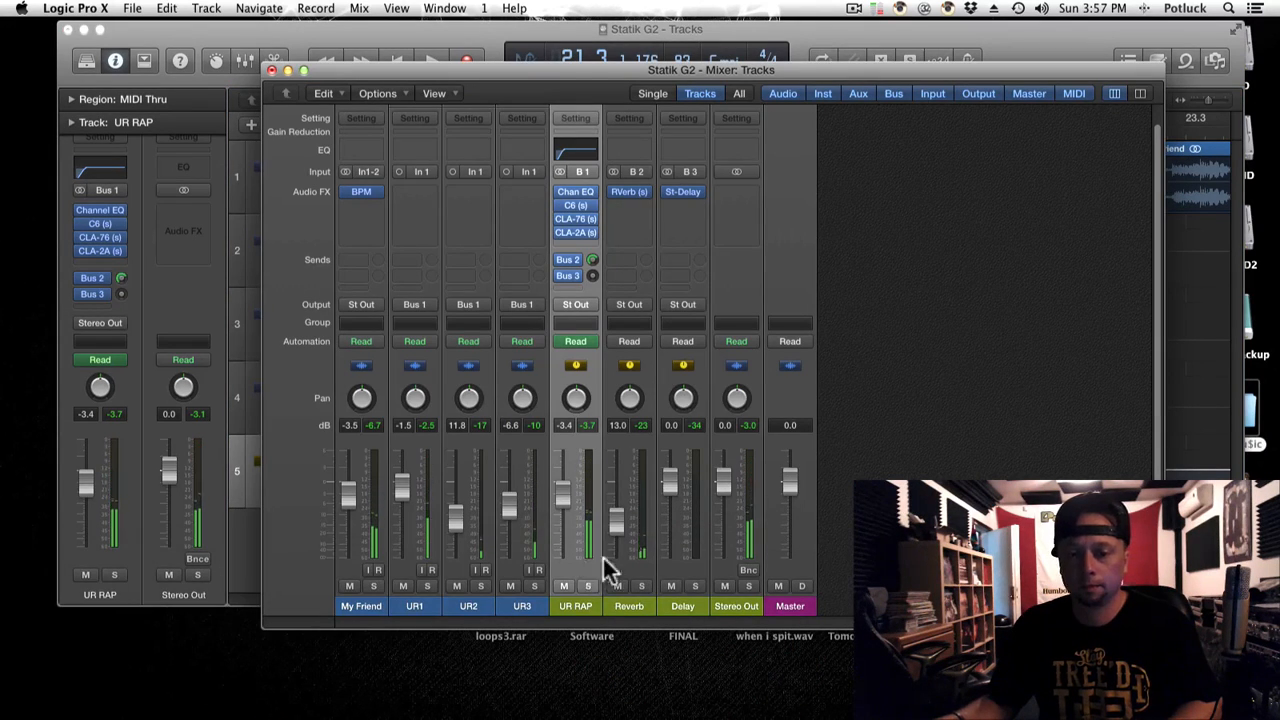
pyautogui.moveTo(673, 486); pyautogui.dragTo(662, 540)
pyautogui.press('space')
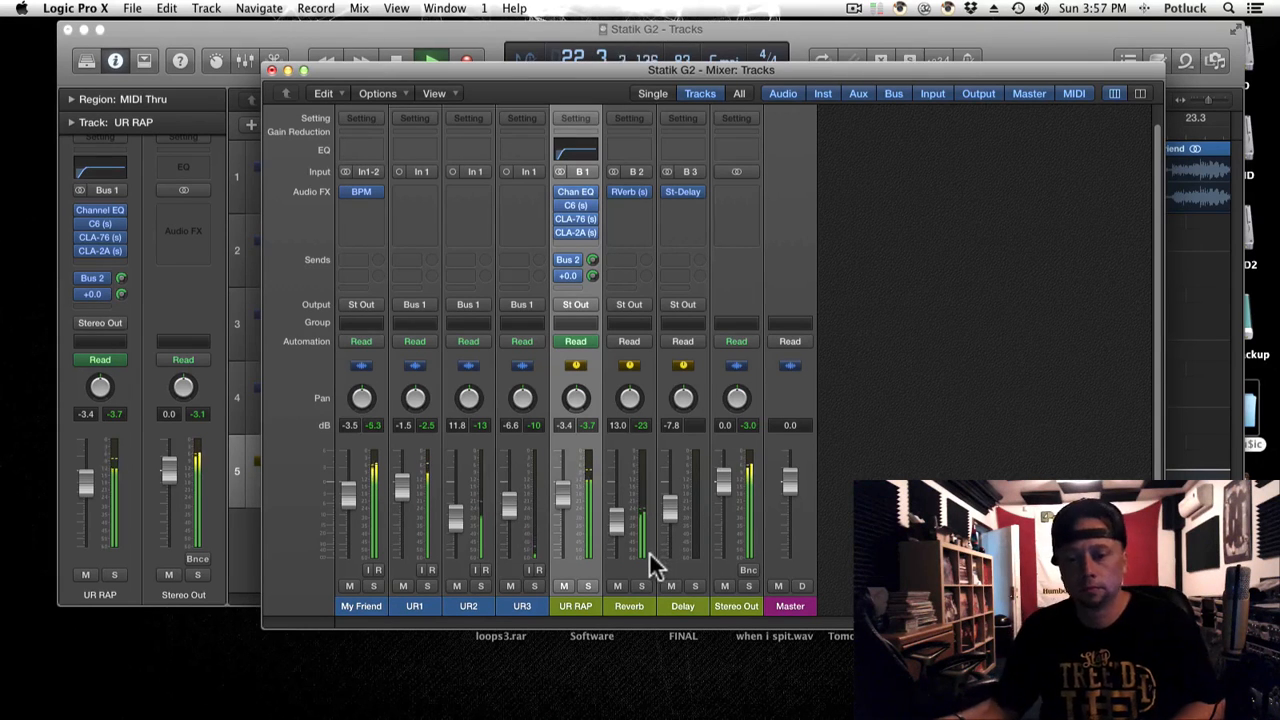
pyautogui.moveTo(669, 506); pyautogui.dragTo(668, 519)
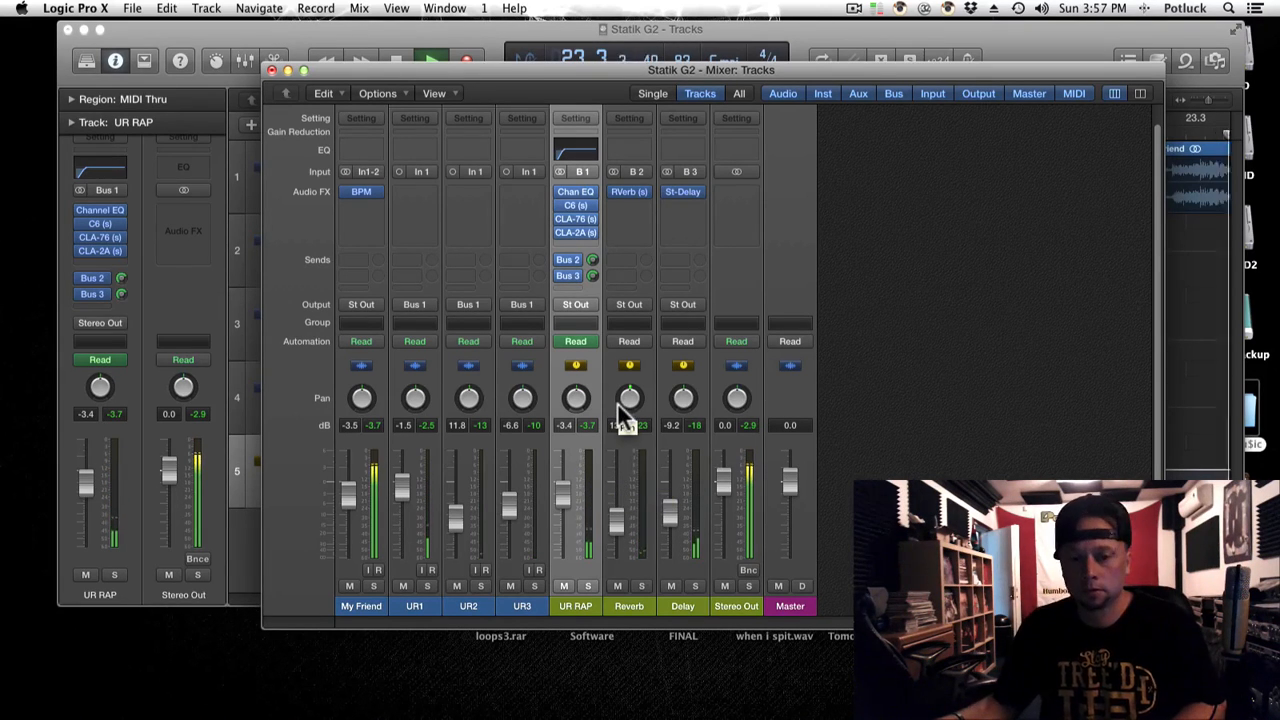
pyautogui.press('space')
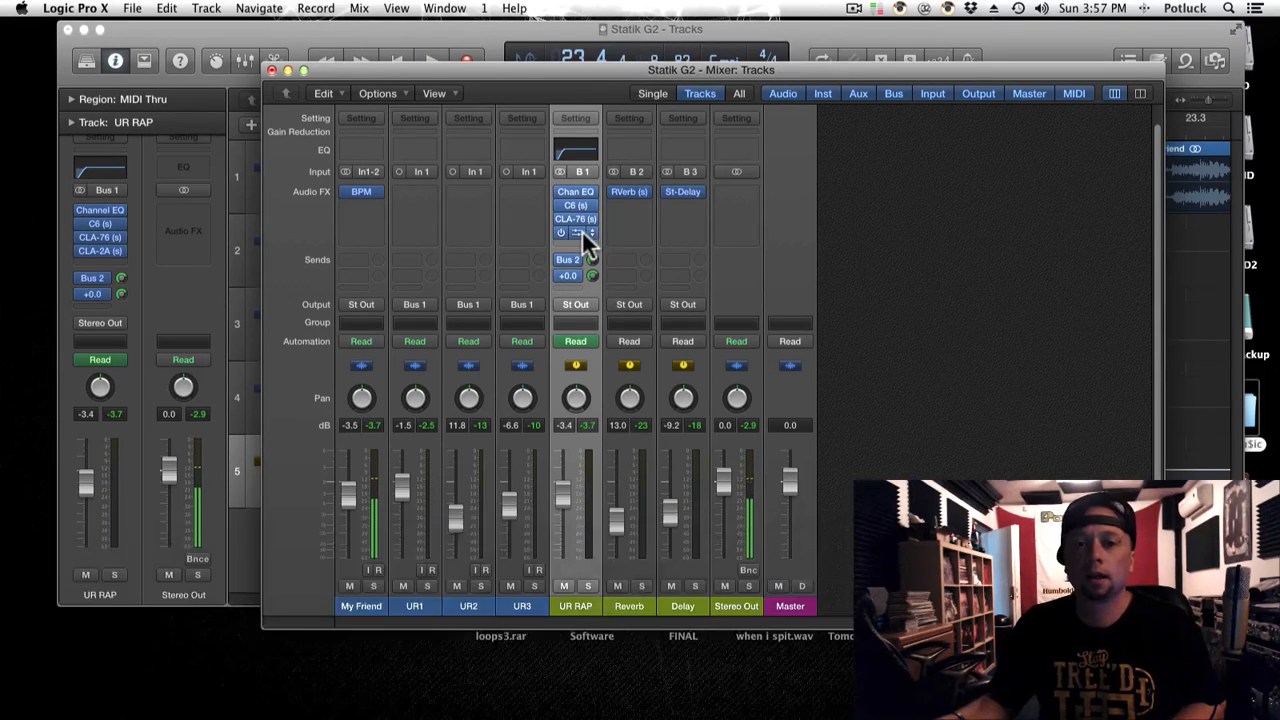
# Offset the Stereo Delay's timing, setting the right deviation to +1.00% and adjusting the left side, and close the plug-in.
pyautogui.click(683, 191)
pyautogui.moveTo(418, 102); pyautogui.dragTo(720, 122)
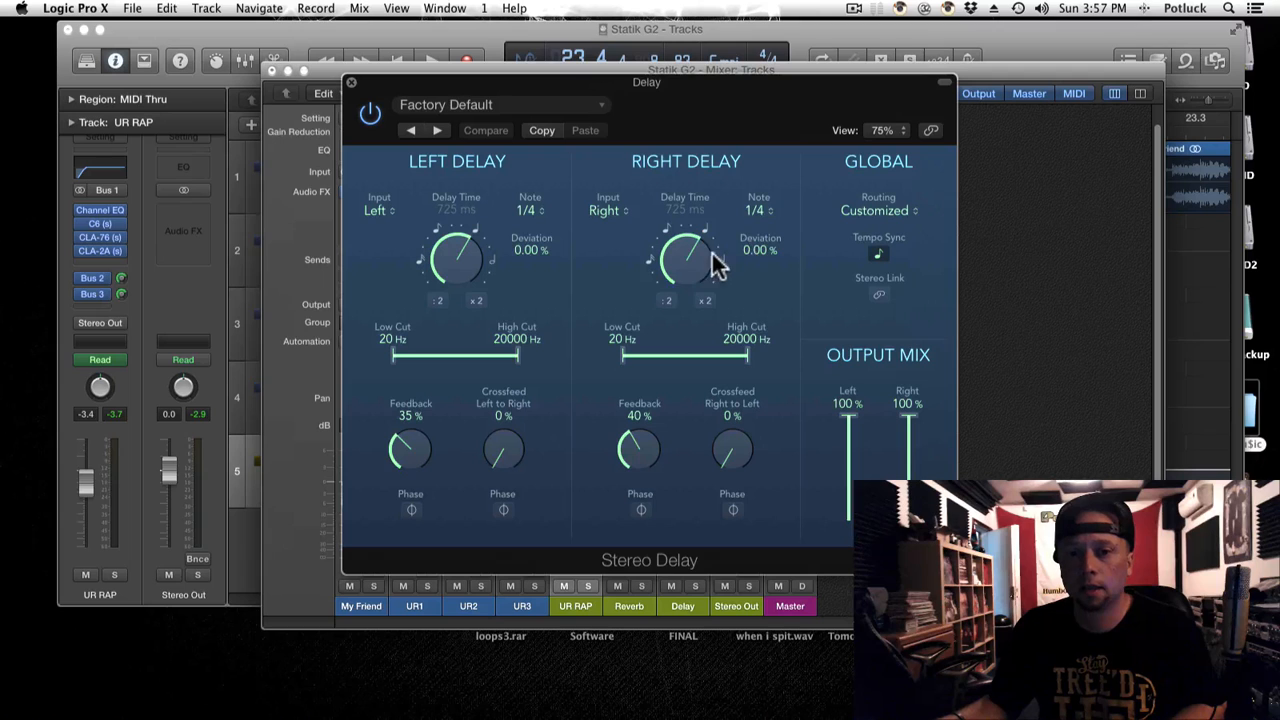
pyautogui.moveTo(686, 273); pyautogui.dragTo(686, 277)
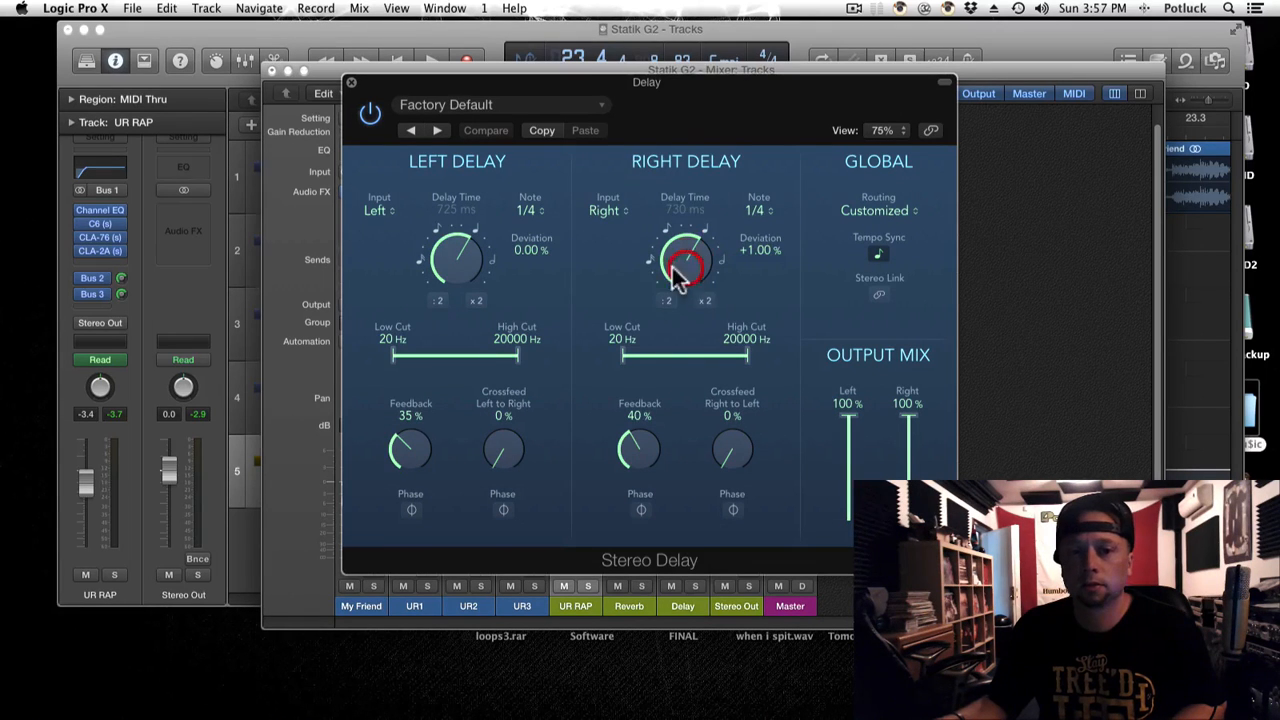
pyautogui.moveTo(457, 286); pyautogui.dragTo(460, 282)
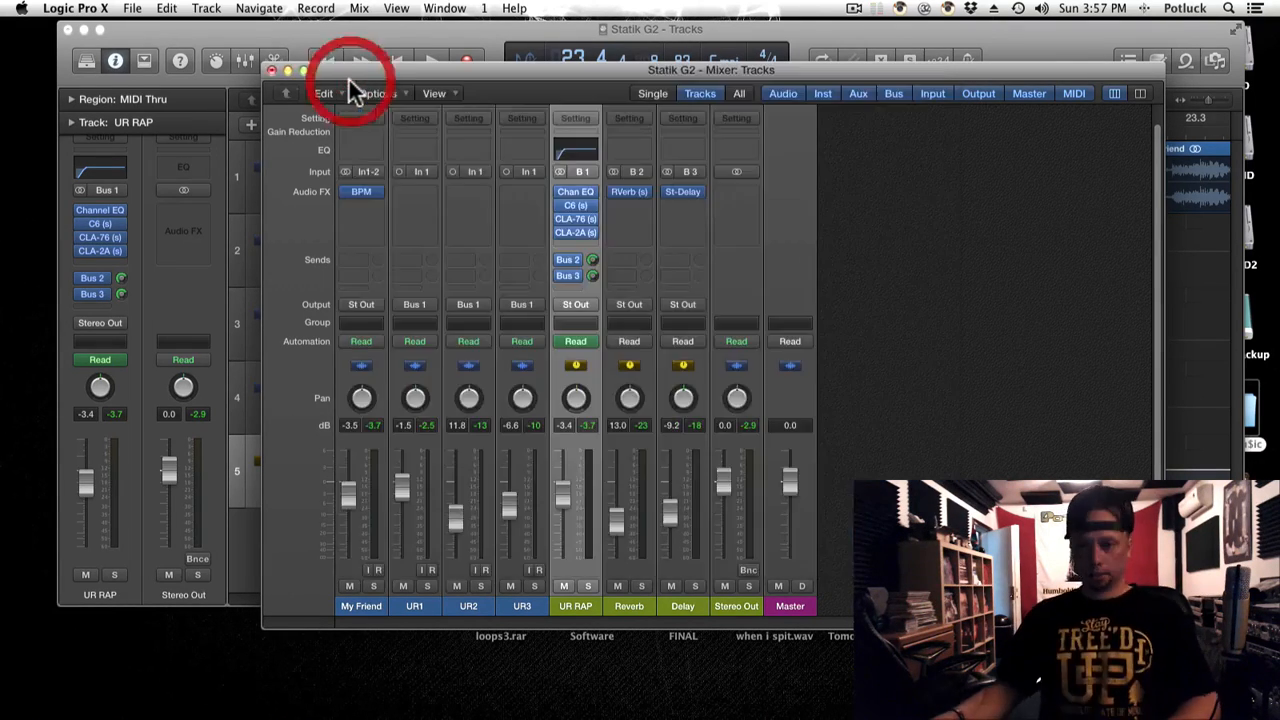
pyautogui.click(349, 82)
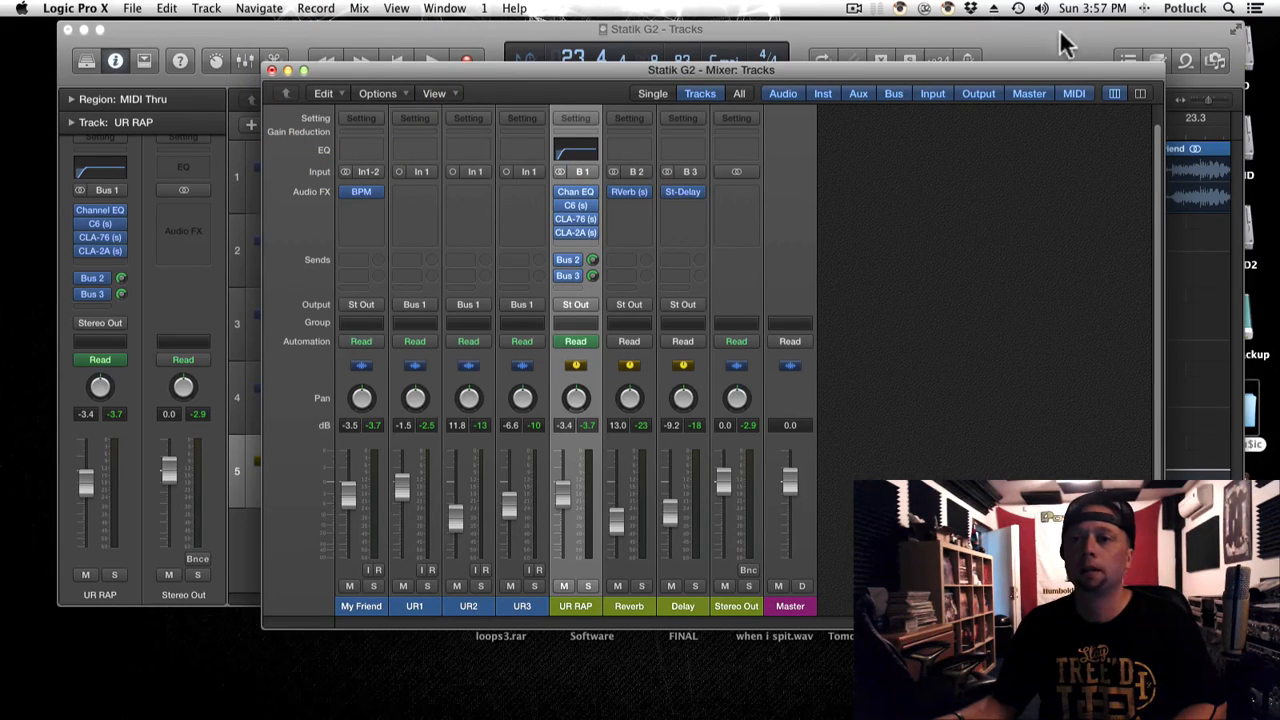
# Bring the Tracks window with the delay send automation back in front of the Mixer.
pyautogui.press('super+w')
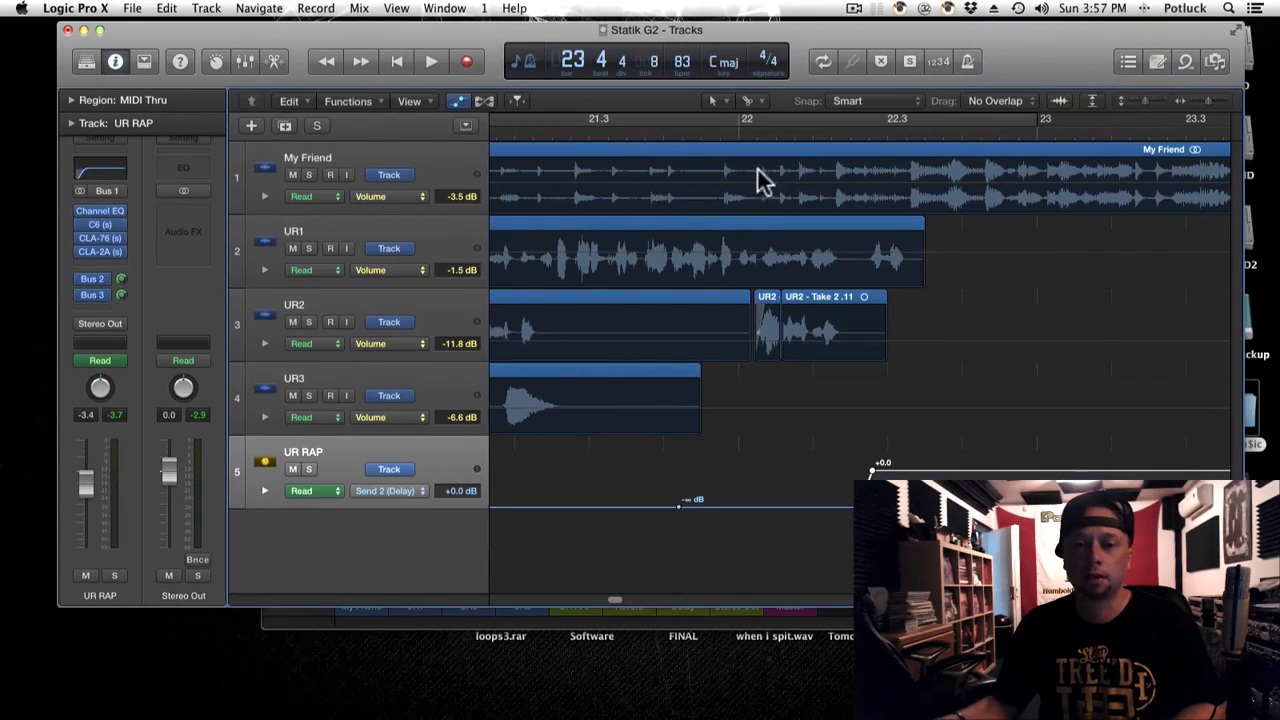
pyautogui.click(594, 621)
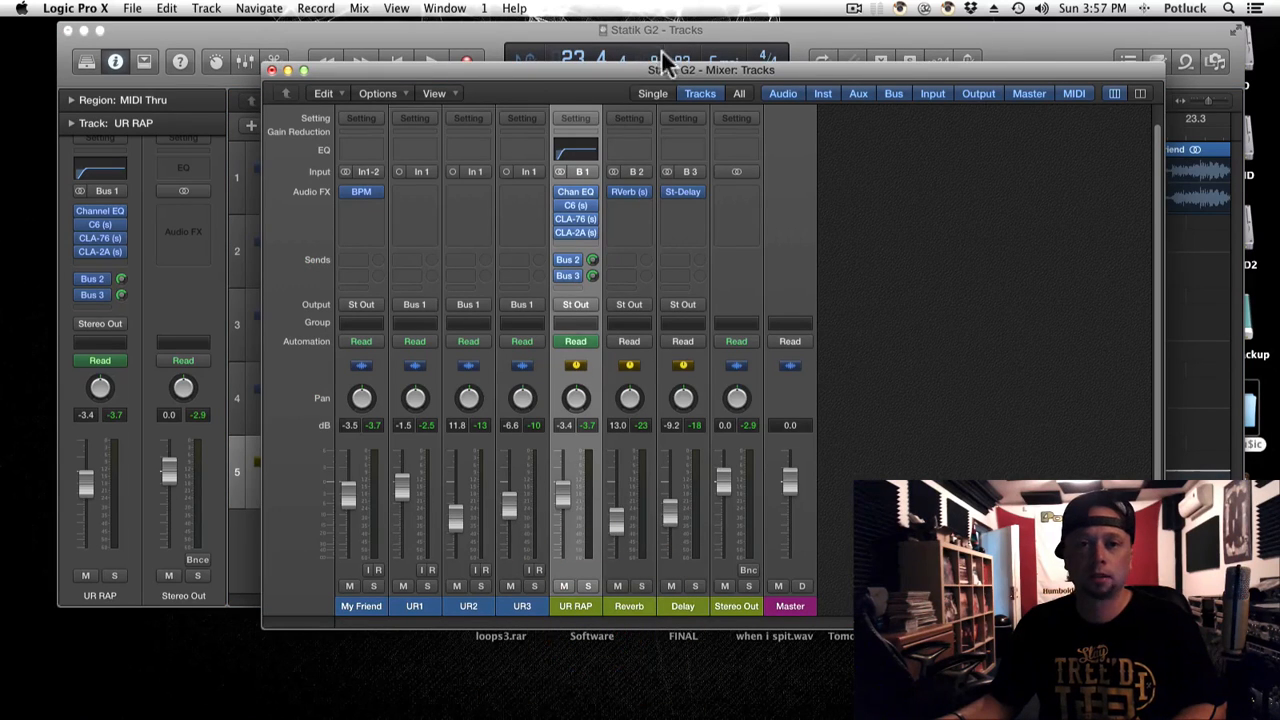
pyautogui.click(1070, 56)
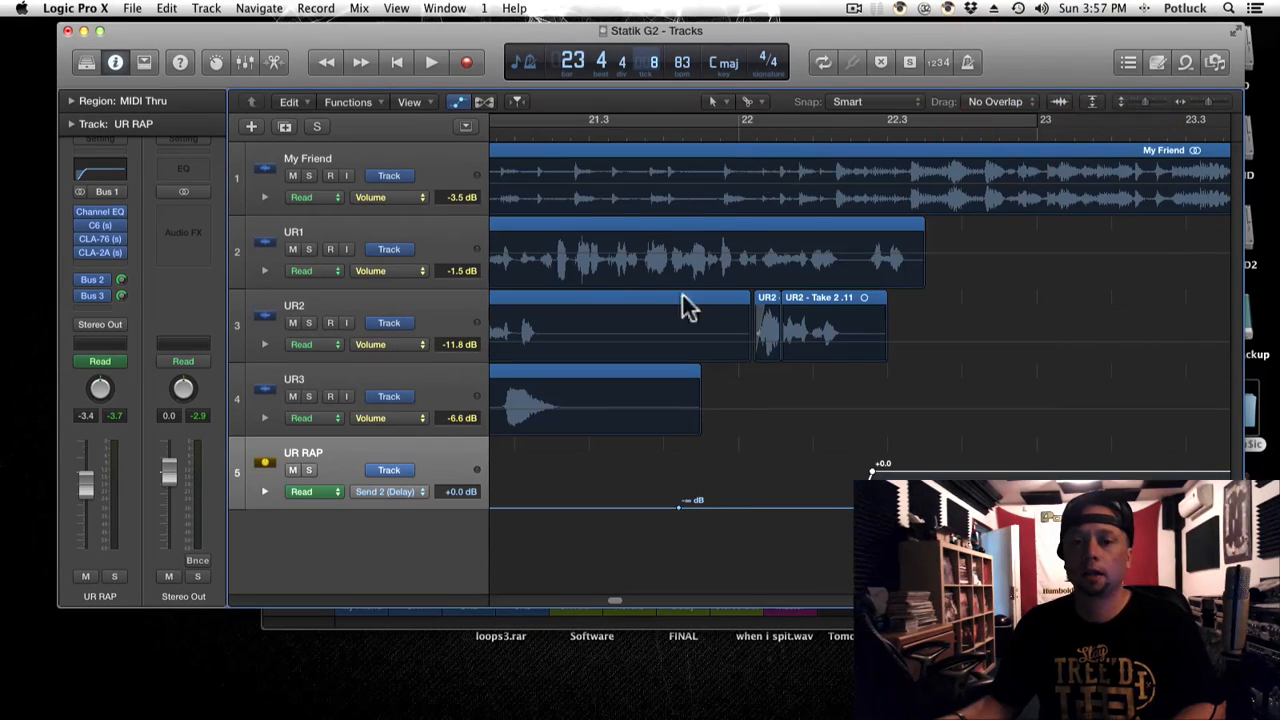
# Hide the track automation and play the mix from bar 20 to hear the ending of the vocals around bar 22.
pyautogui.click(458, 101)
pyautogui.press('r')
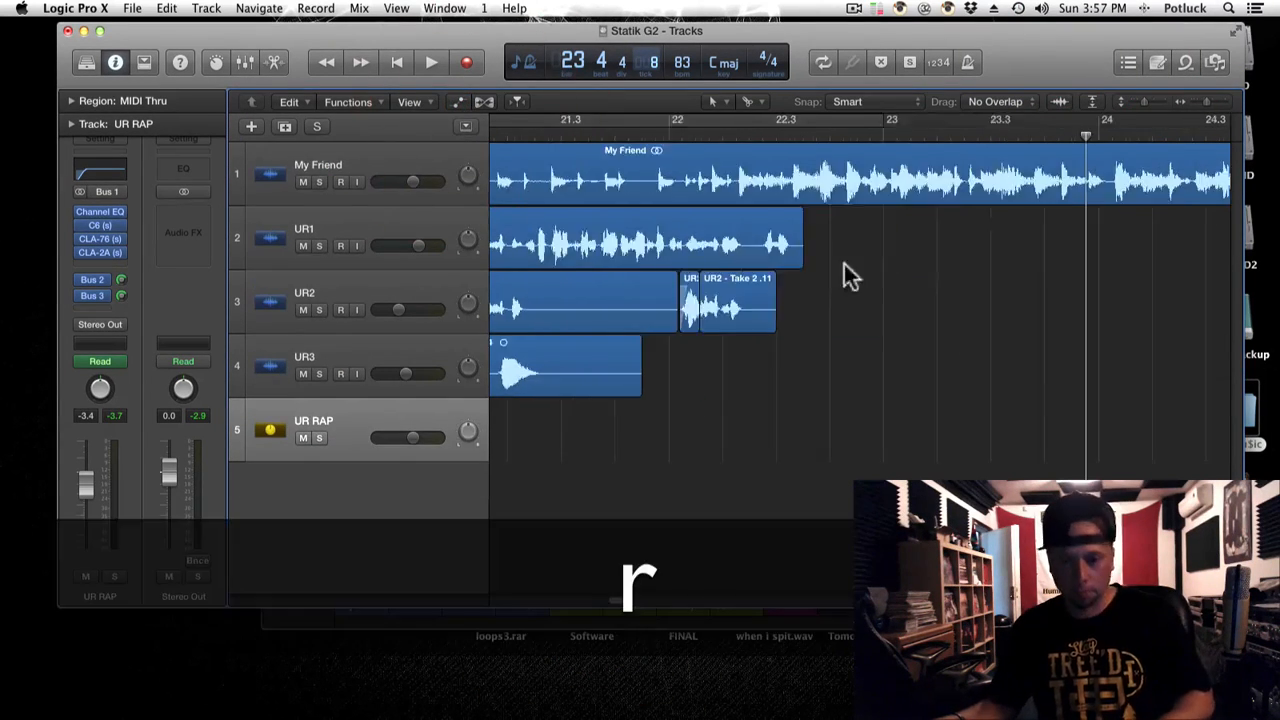
pyautogui.click(922, 128)
pyautogui.press('space')
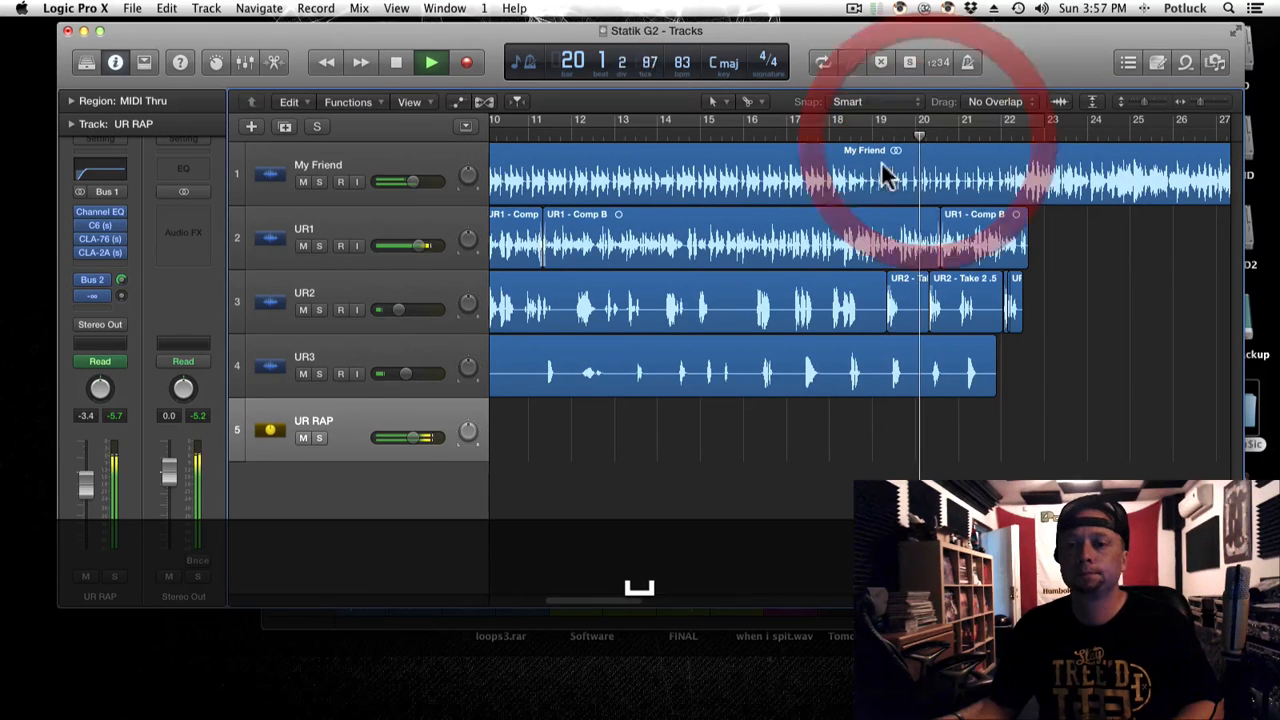
pyautogui.press('r')
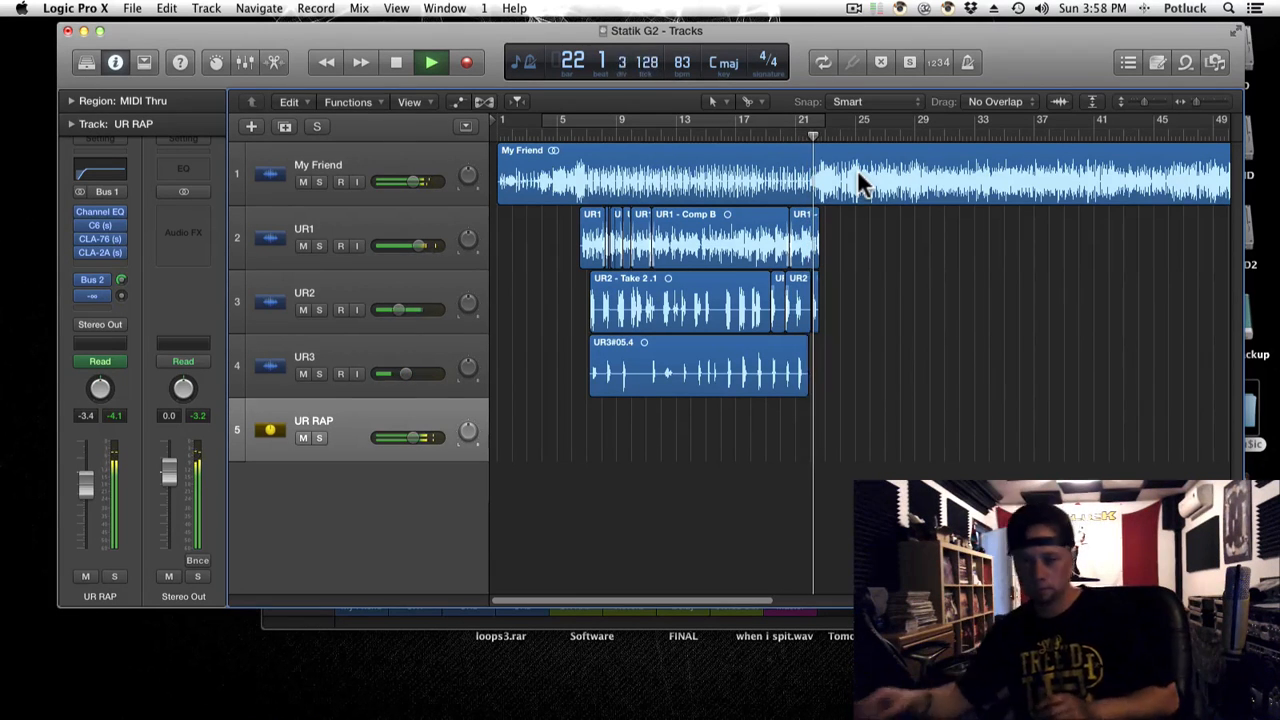
pyautogui.press('space')
# Set the playhead to bar 6 and open the Mixer, repositioning it over the Tracks window so all channel strips show.
pyautogui.click(572, 135)
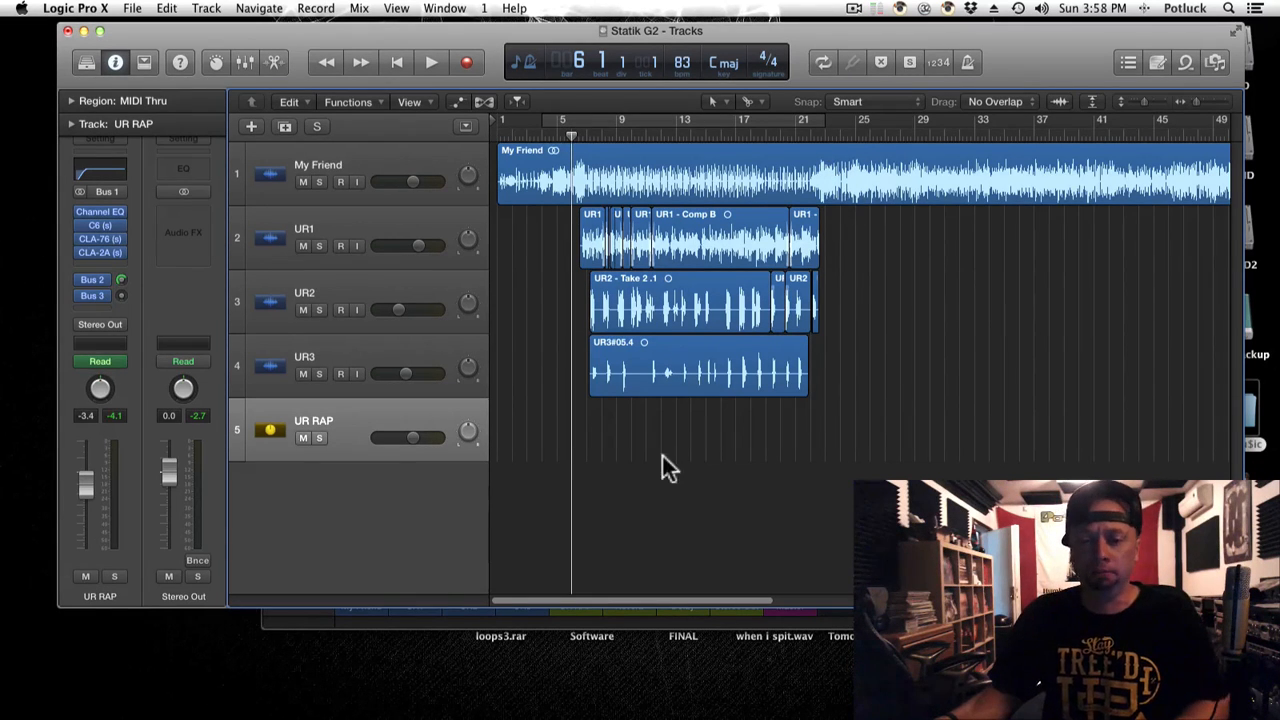
pyautogui.press('x')
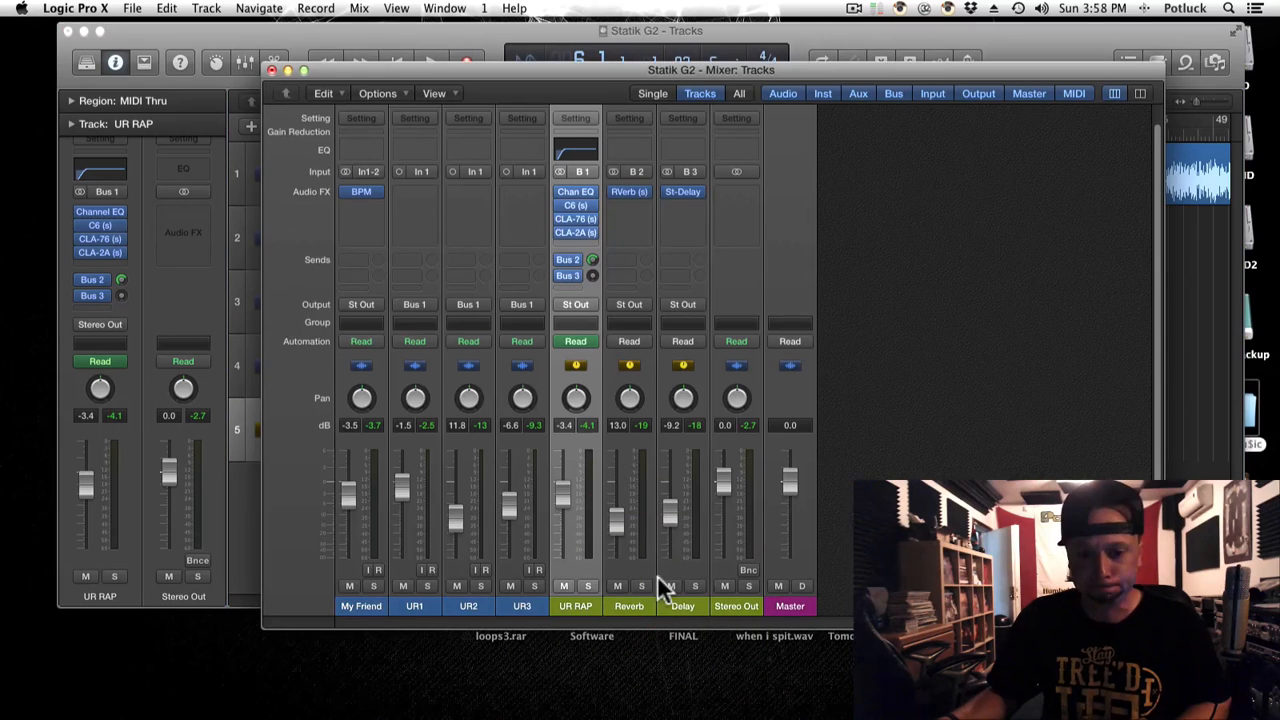
pyautogui.moveTo(697, 68); pyautogui.dragTo(655, 94)
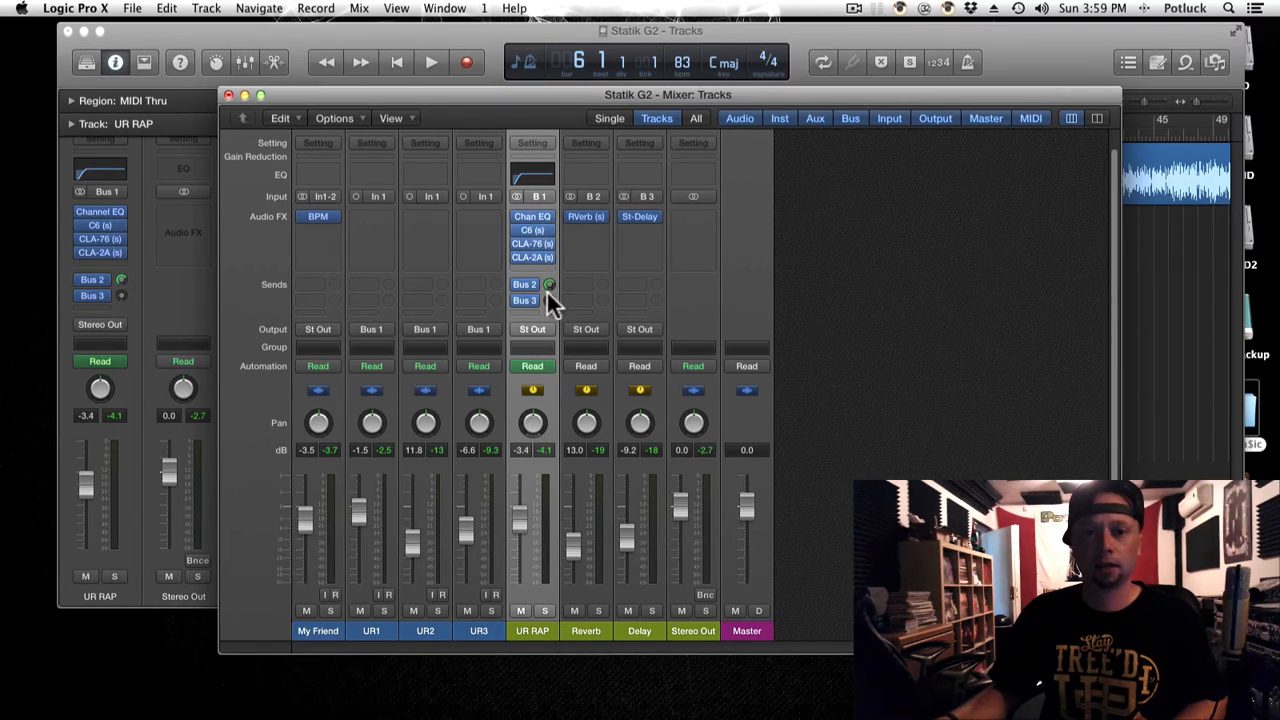
pyautogui.moveTo(801, 93); pyautogui.dragTo(801, 91)
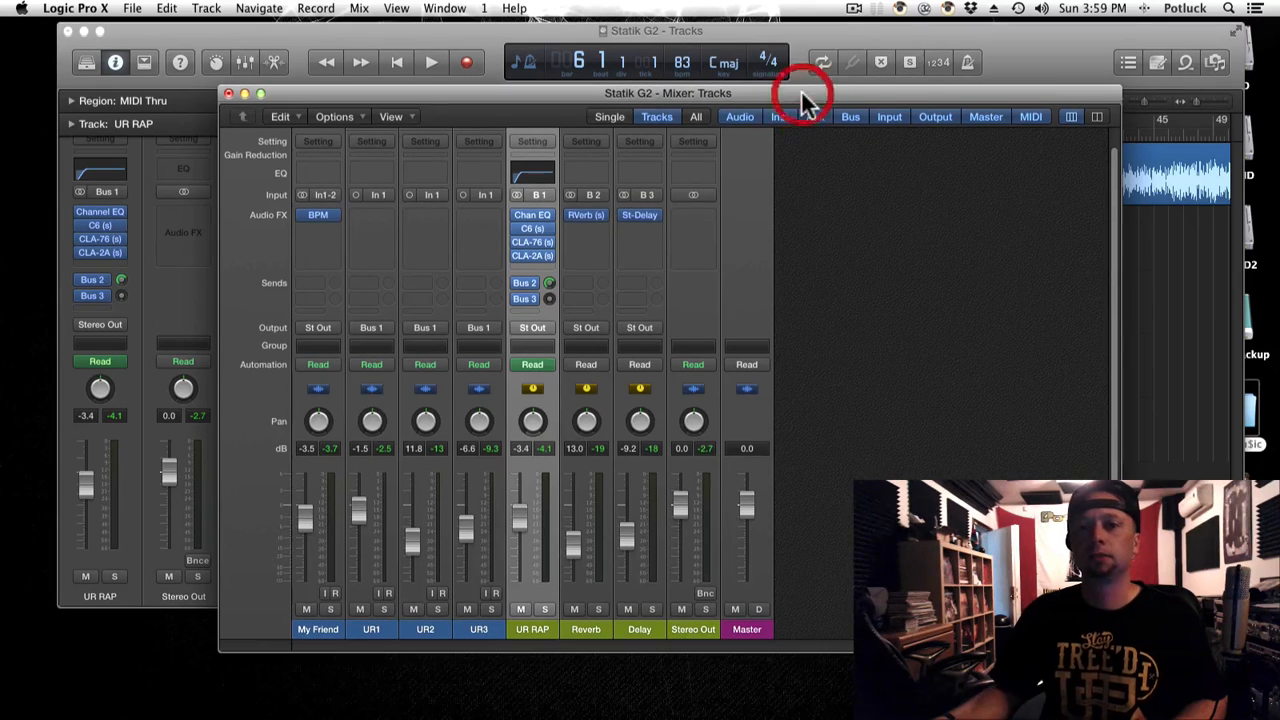